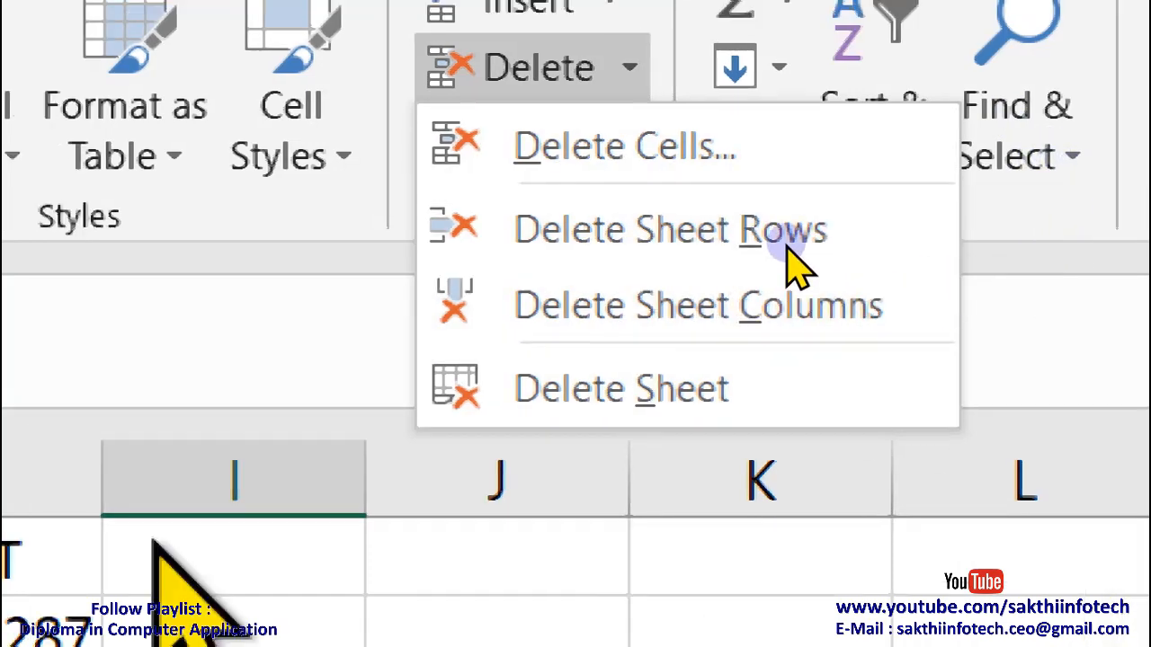
pyautogui.click(199, 334)
pyautogui.click(562, 131)
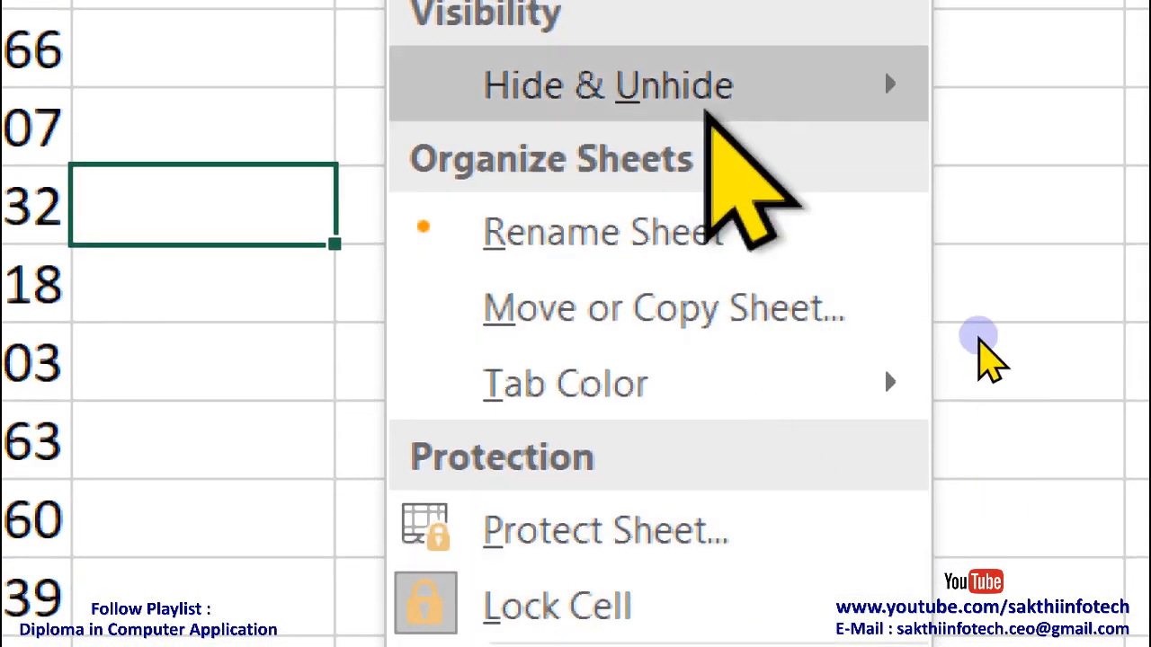
pyautogui.moveTo(695, 243)
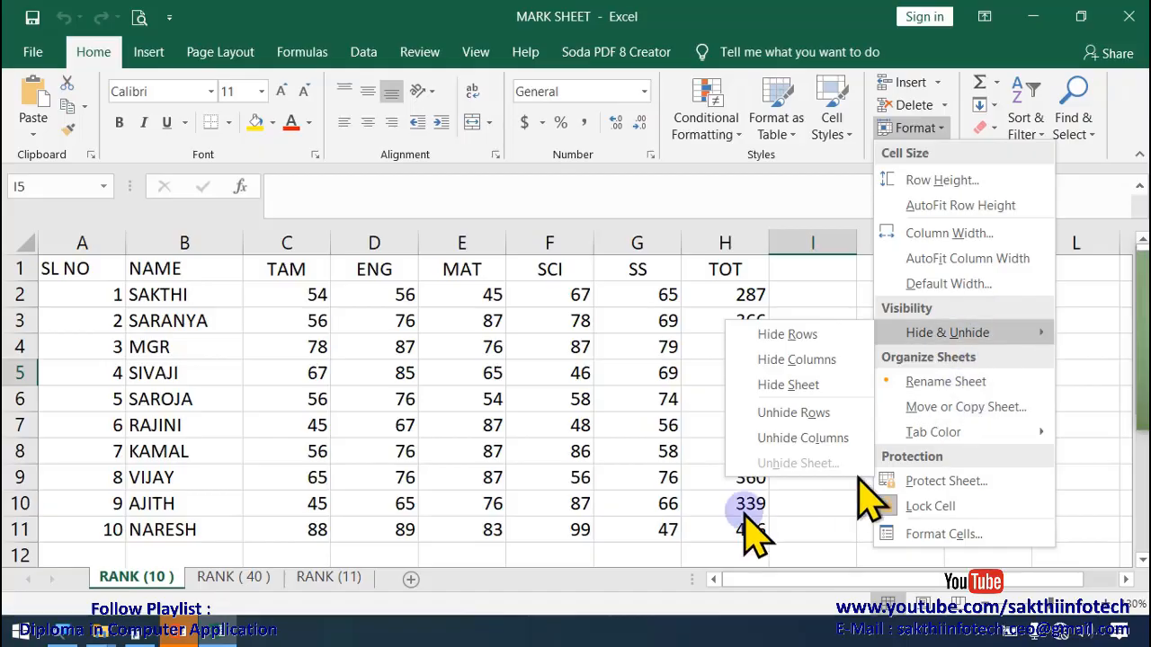
pyautogui.click(649, 442)
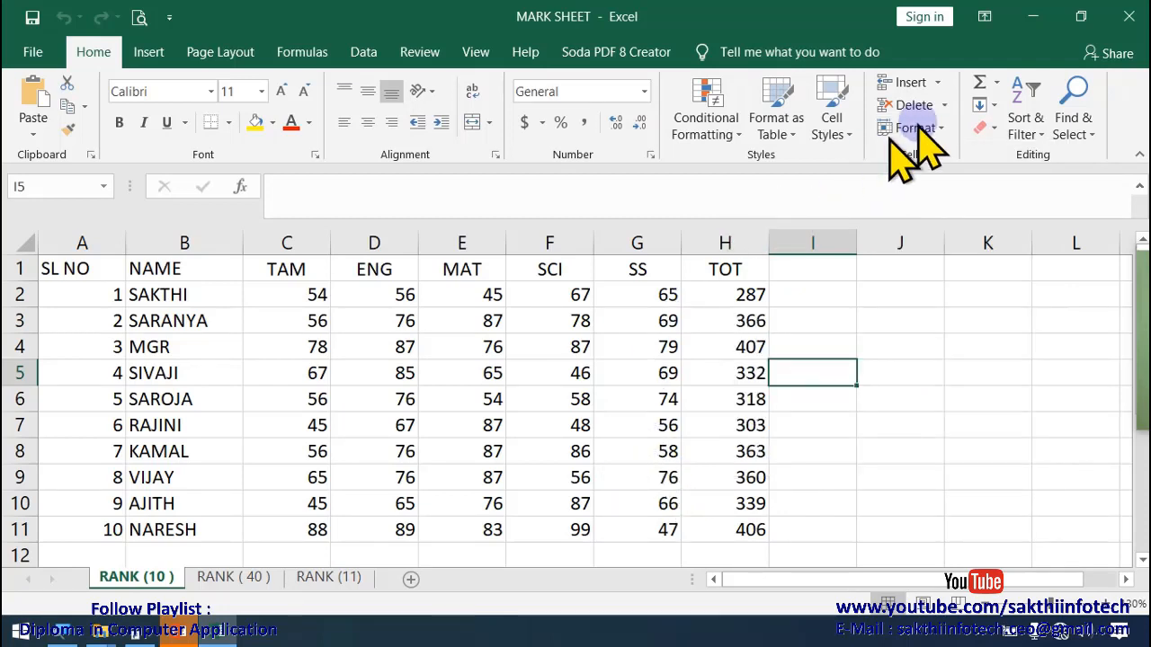
pyautogui.click(935, 83)
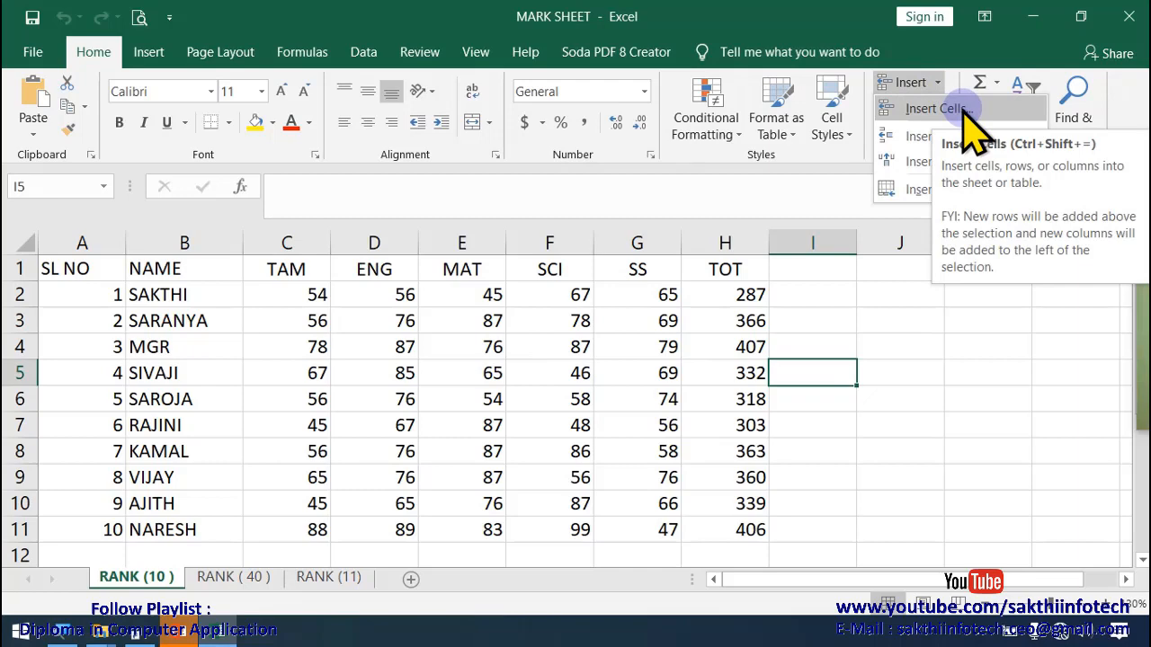
pyautogui.click(866, 329)
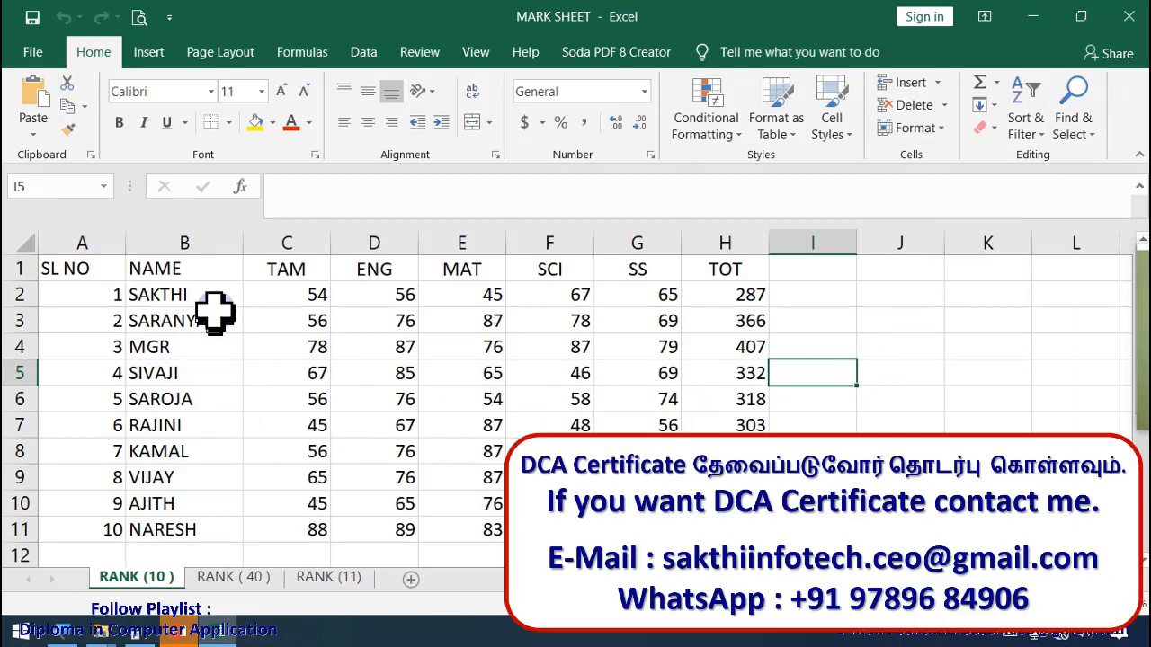
# Insert a blank cell at B2 with the existing cells shifted down
pyautogui.click(173, 291)
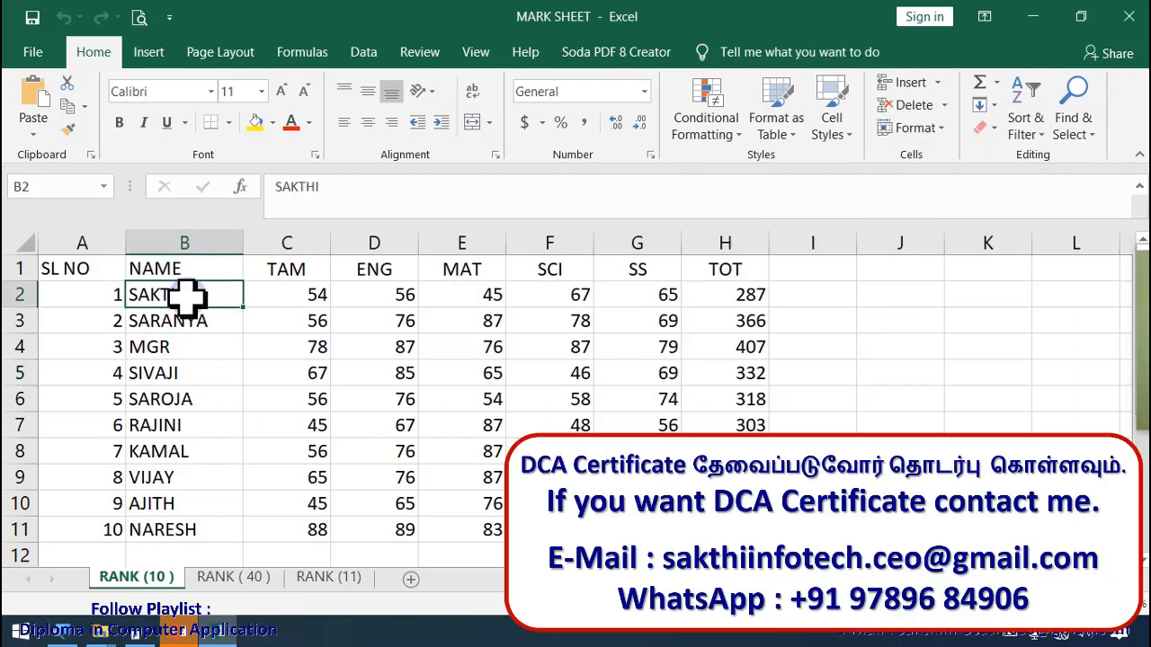
pyautogui.click(937, 83)
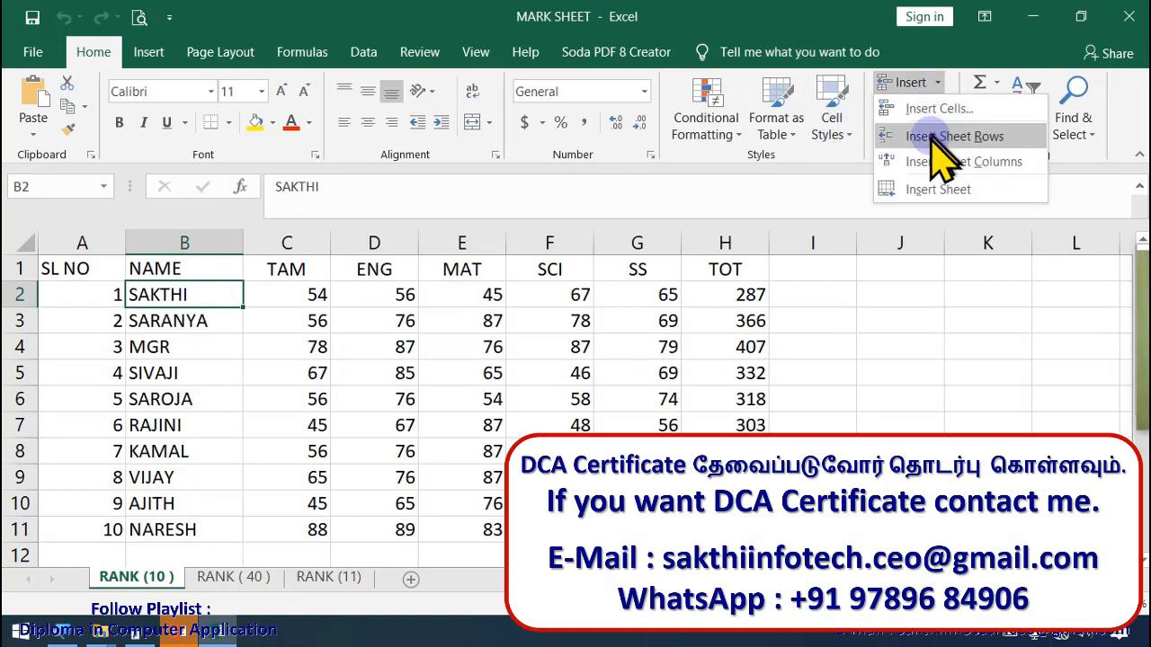
pyautogui.click(952, 113)
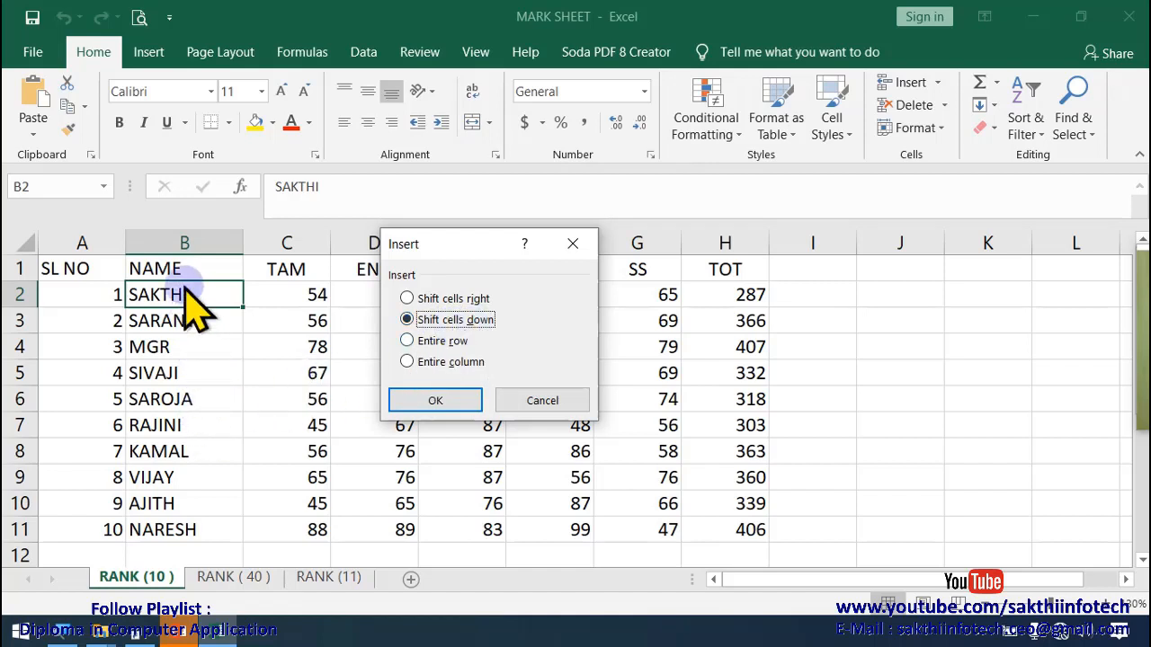
pyautogui.click(463, 403)
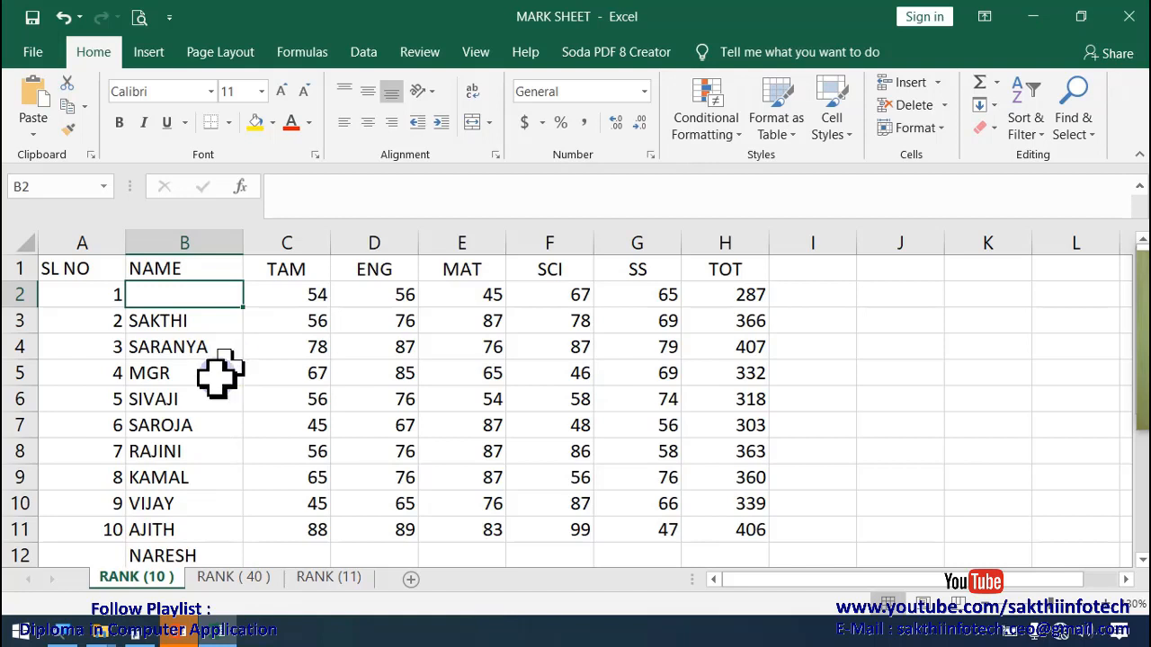
# Delete the blank cell B2 with the cells below shifted up
pyautogui.click(937, 83)
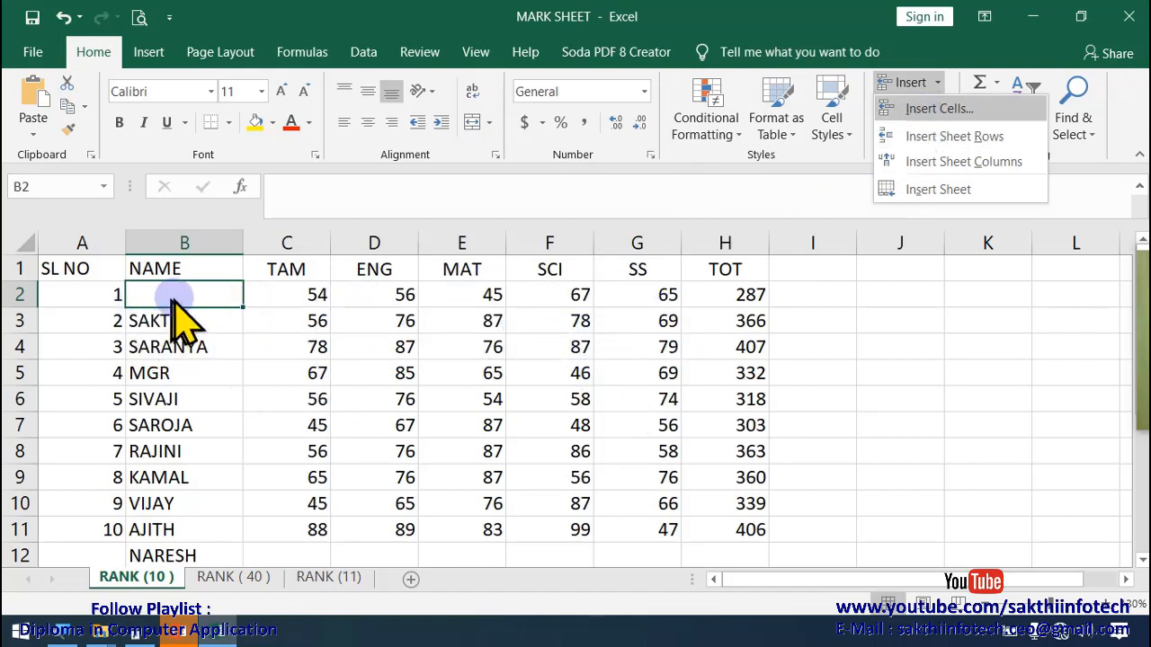
pyautogui.click(937, 82)
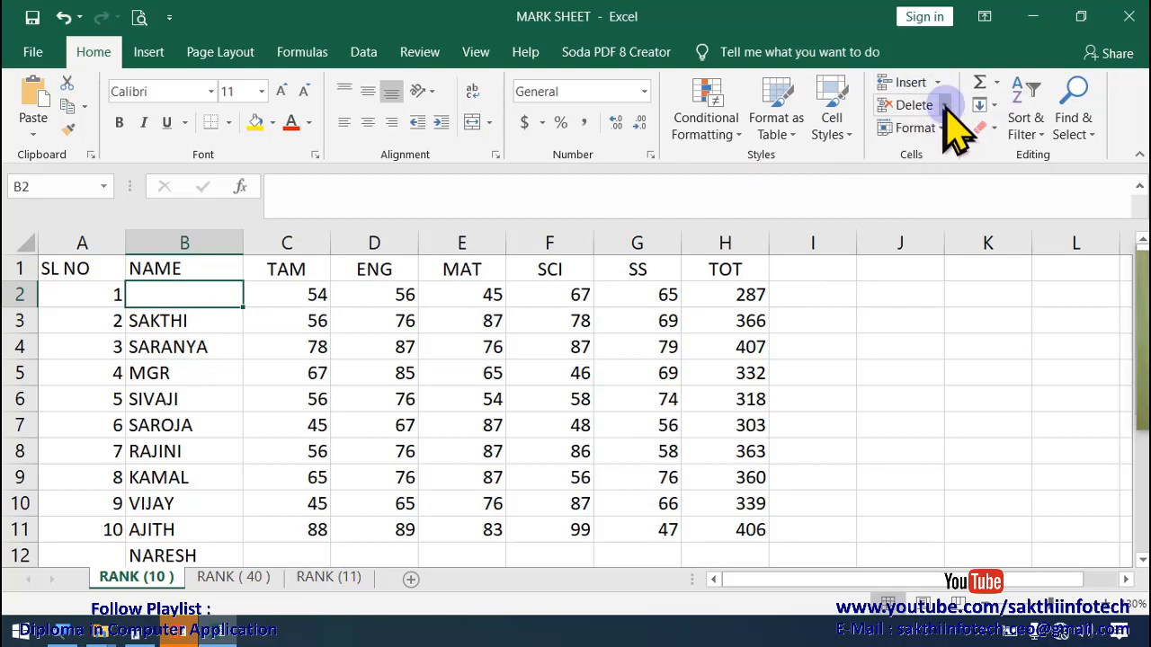
pyautogui.click(944, 105)
pyautogui.click(944, 131)
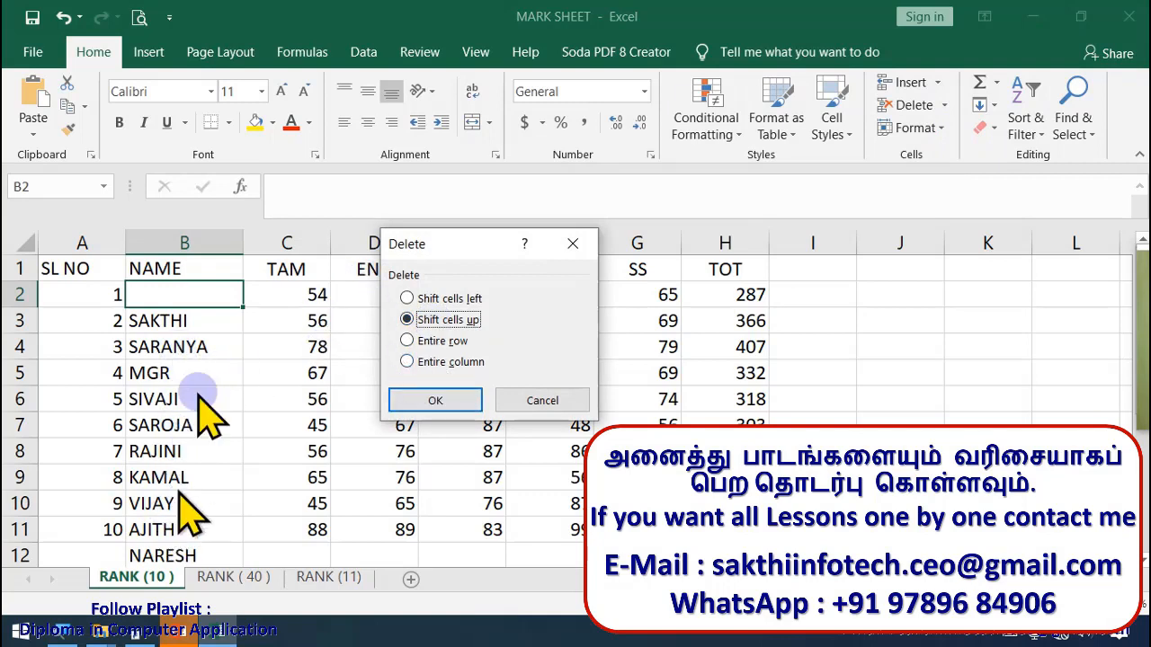
pyautogui.click(435, 400)
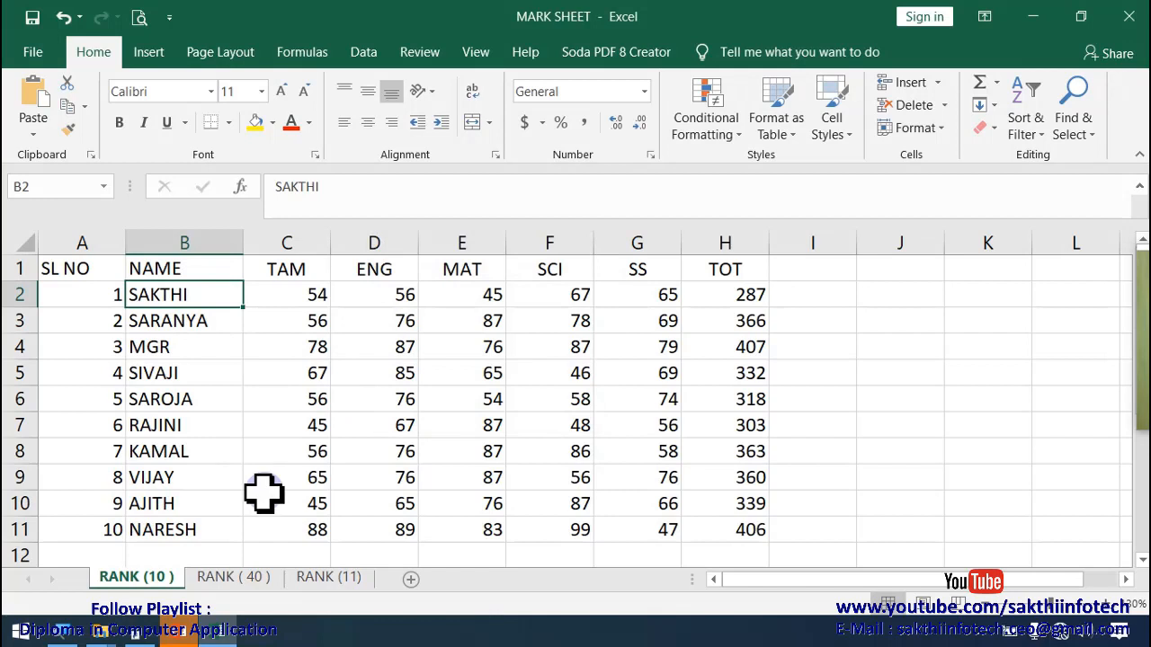
# Insert a sheet row above row 2 from cell B2, and undo the insertion
pyautogui.click(935, 82)
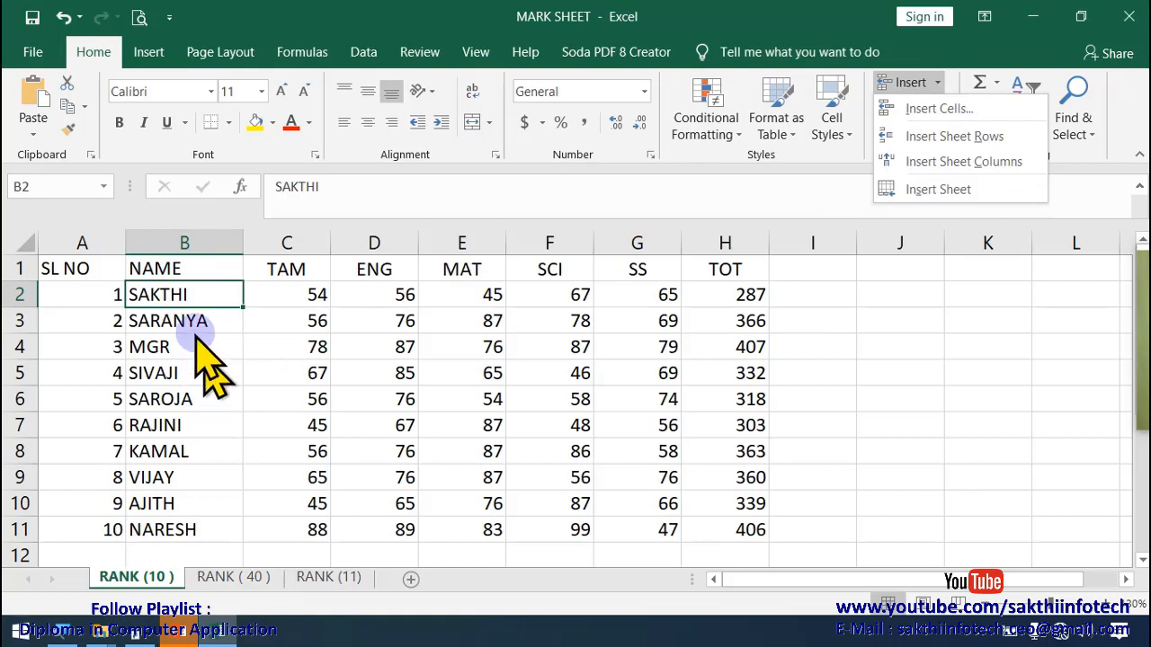
pyautogui.click(175, 293)
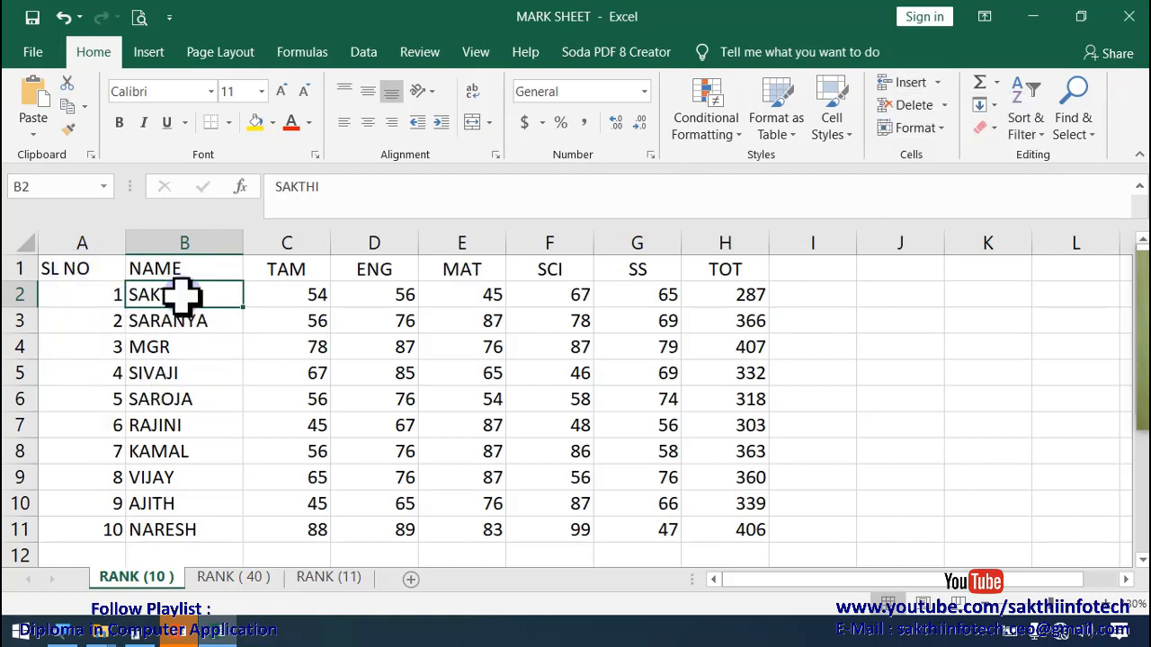
pyautogui.click(937, 83)
pyautogui.click(955, 137)
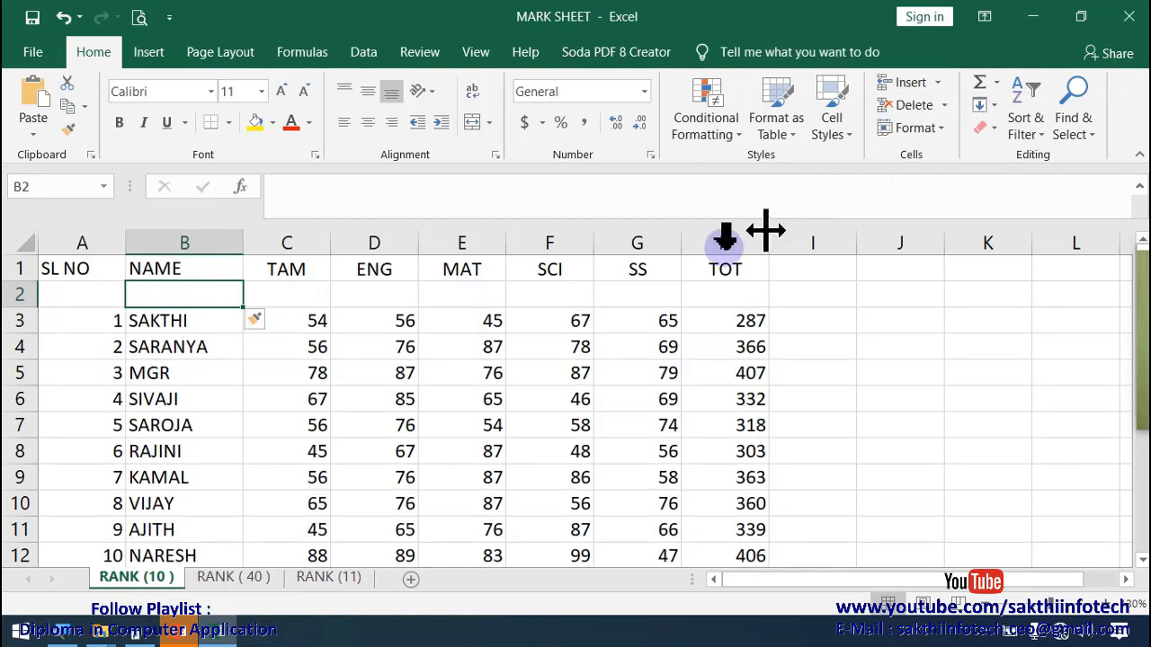
pyautogui.hotkey('ctrl', 'z')
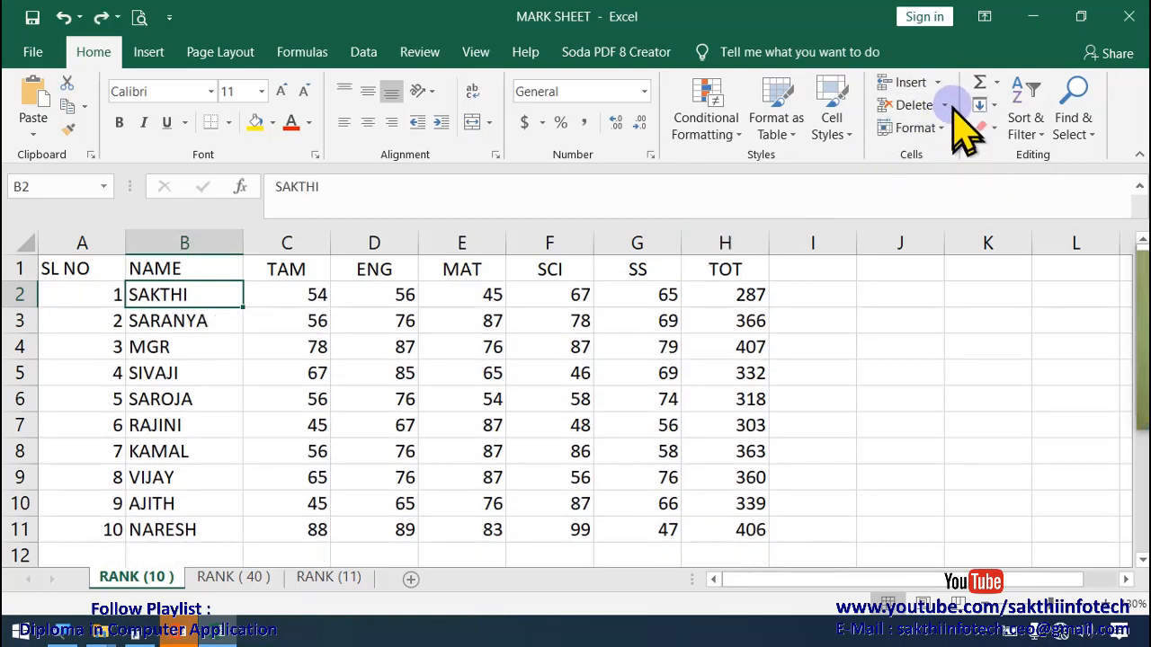
# Insert a blank sheet column between the SL NO and NAME columns
pyautogui.click(936, 83)
pyautogui.click(971, 162)
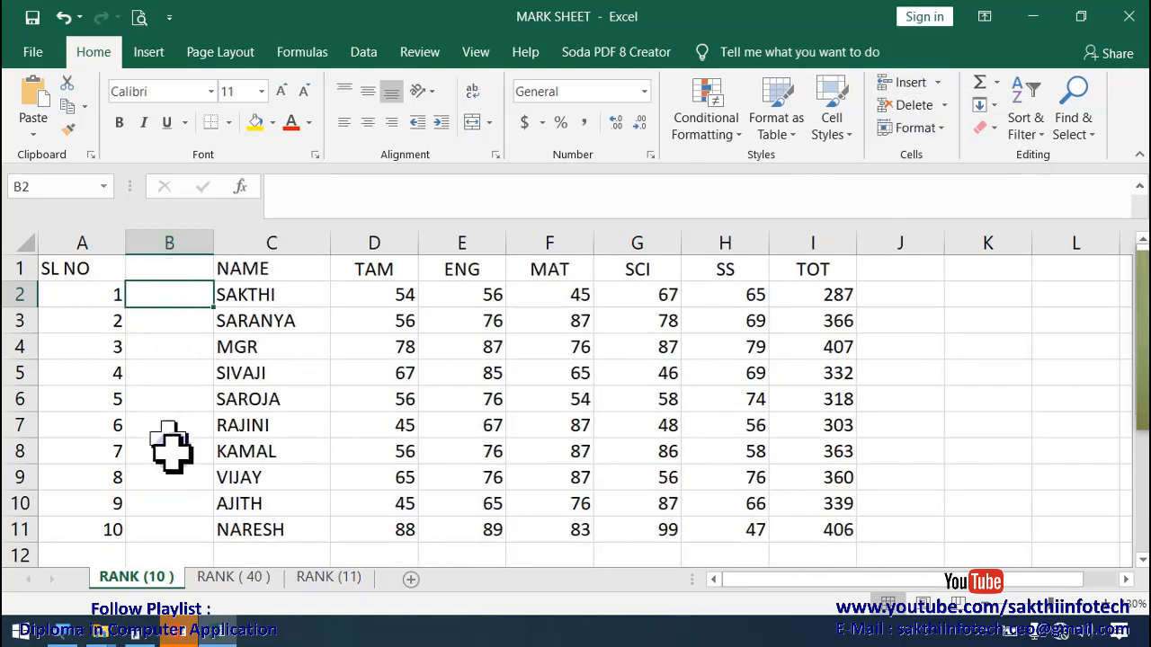
pyautogui.scroll(-2, 190, 498)
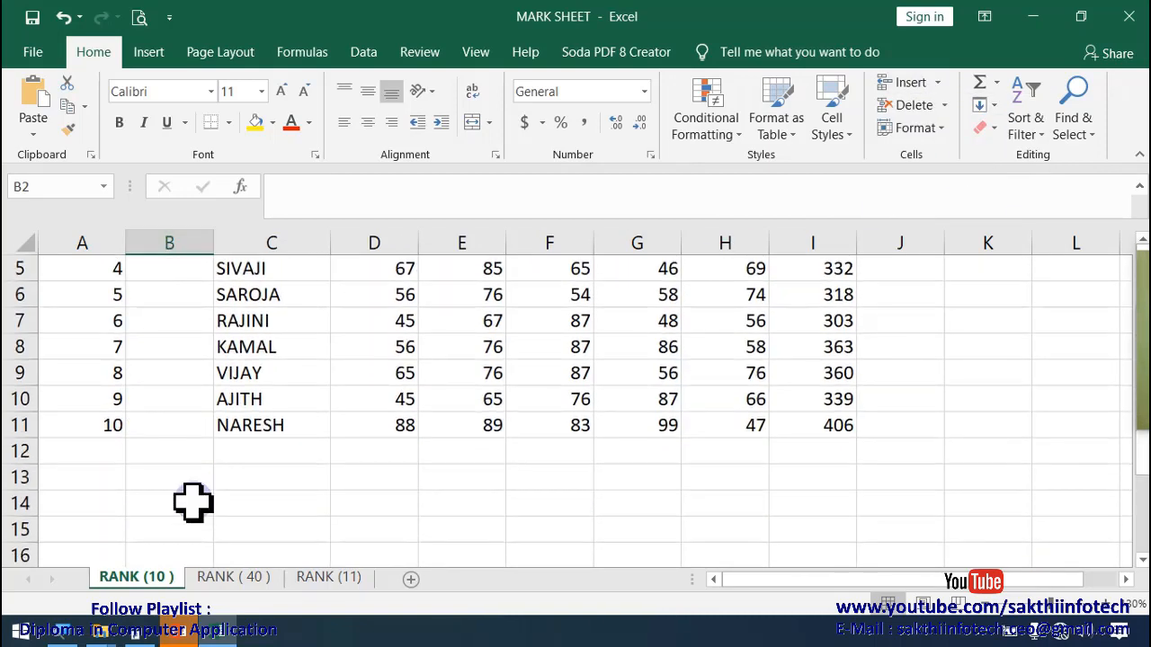
pyautogui.scroll(2, 191, 494)
# Insert two blank sheet rows above row 5, between serial numbers 3 and 4
pyautogui.click(19, 374)
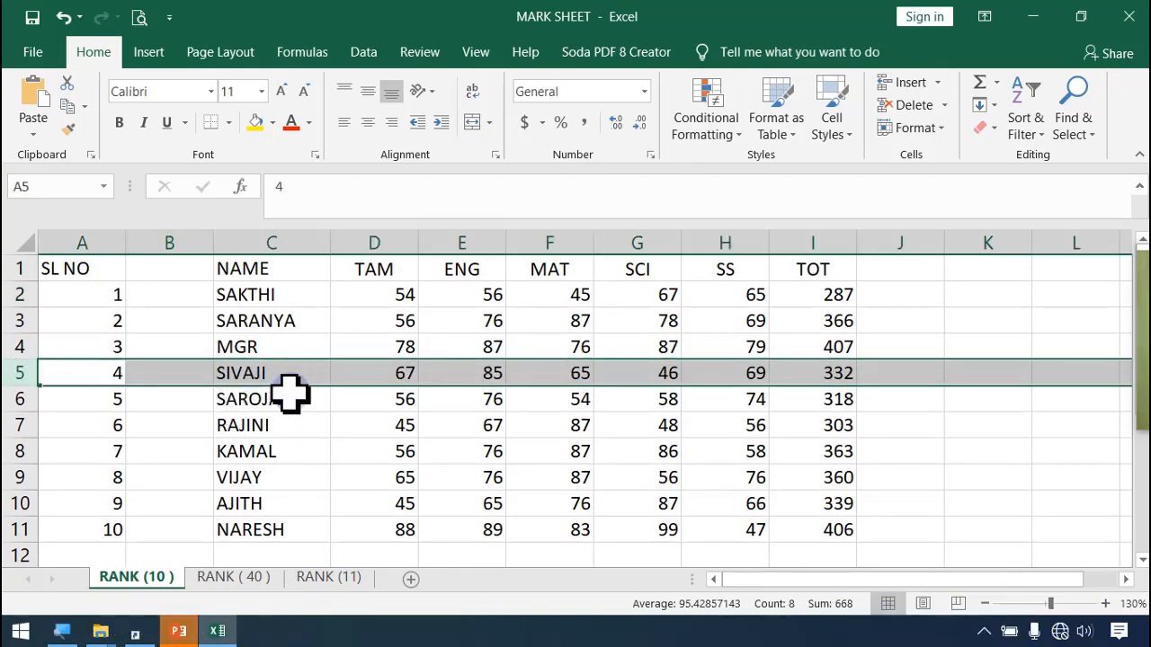
pyautogui.click(935, 82)
pyautogui.click(973, 140)
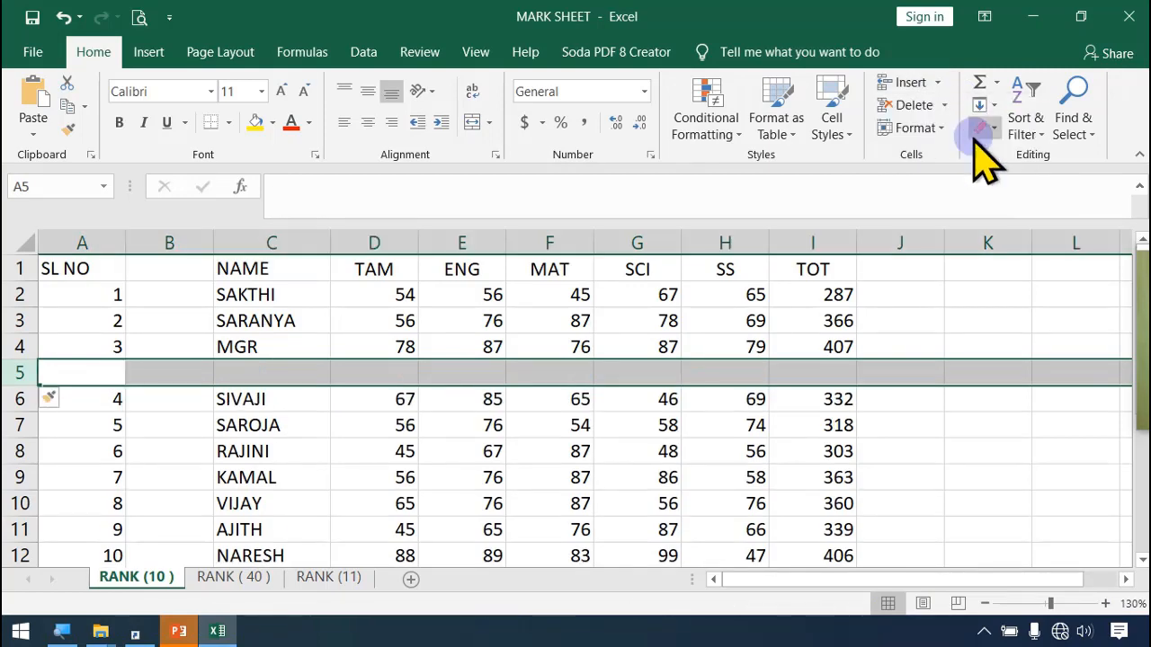
pyautogui.click(935, 83)
pyautogui.click(948, 137)
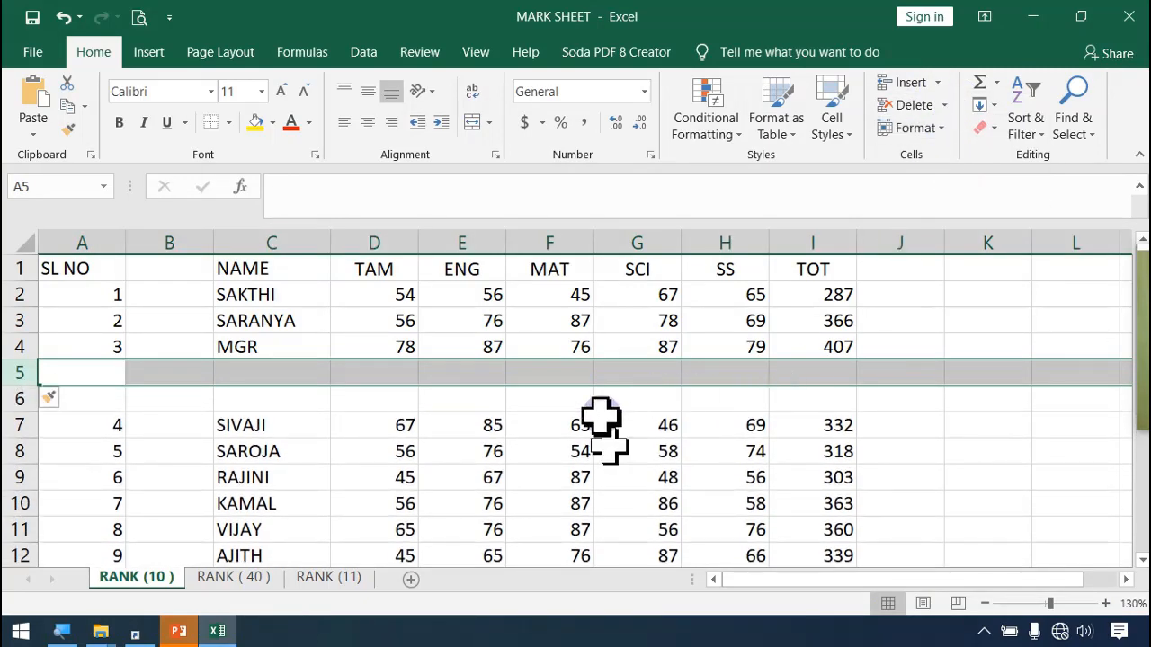
pyautogui.click(464, 474)
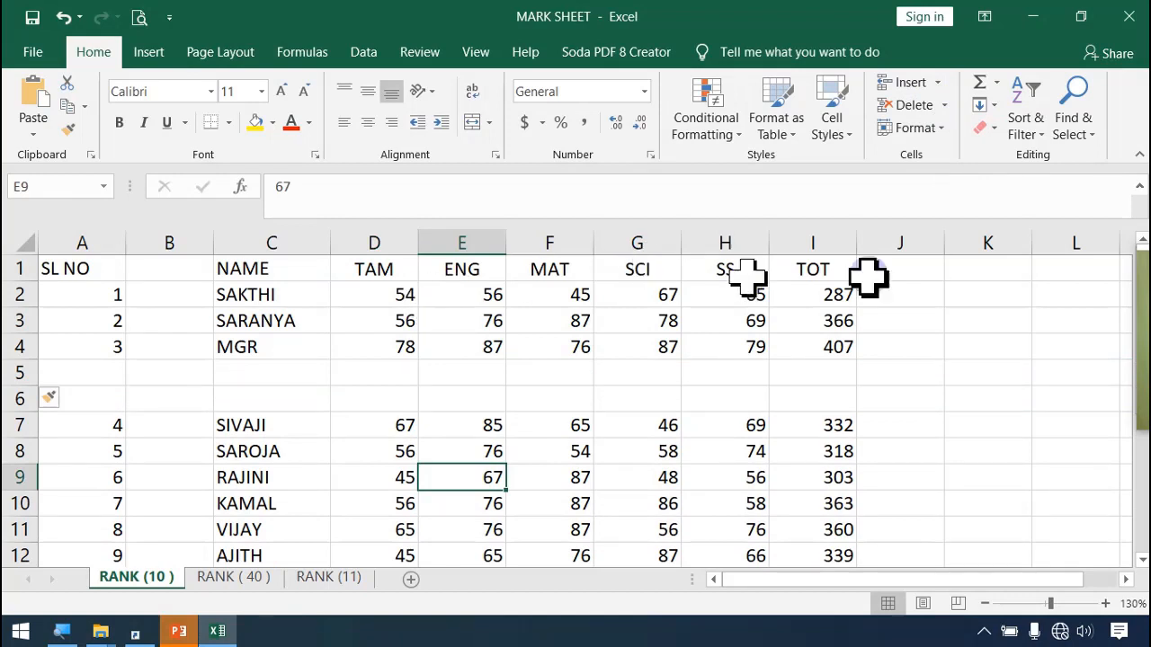
# Insert a blank sheet column between the SS and TOT columns
pyautogui.click(828, 241)
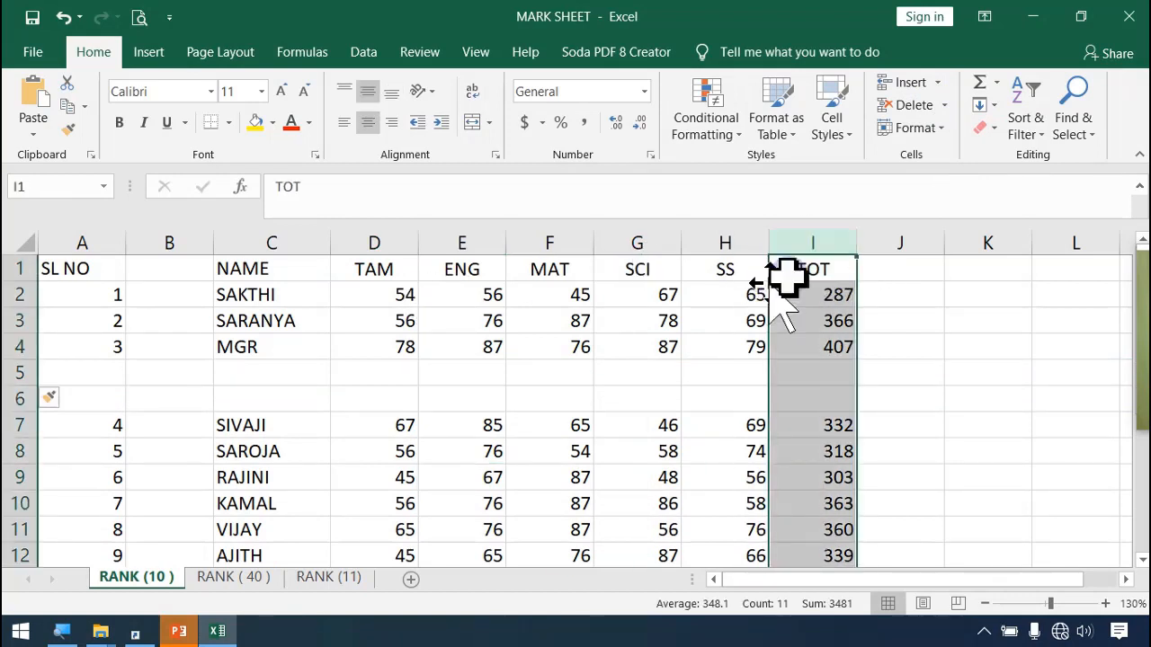
pyautogui.click(937, 81)
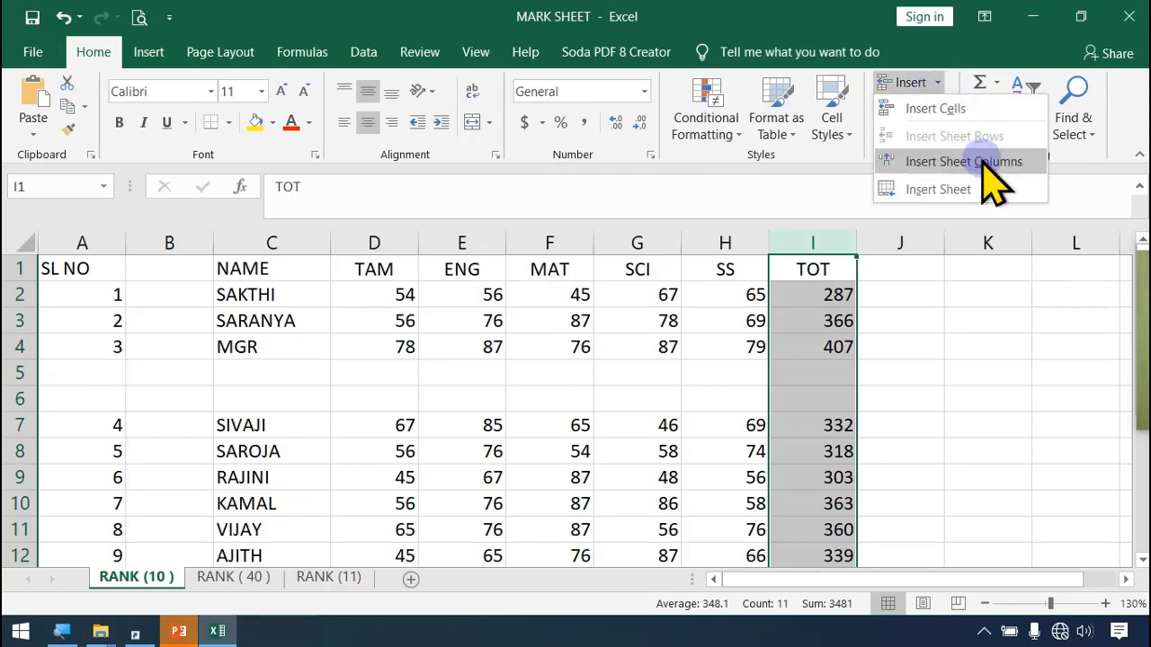
pyautogui.click(981, 164)
pyautogui.click(876, 323)
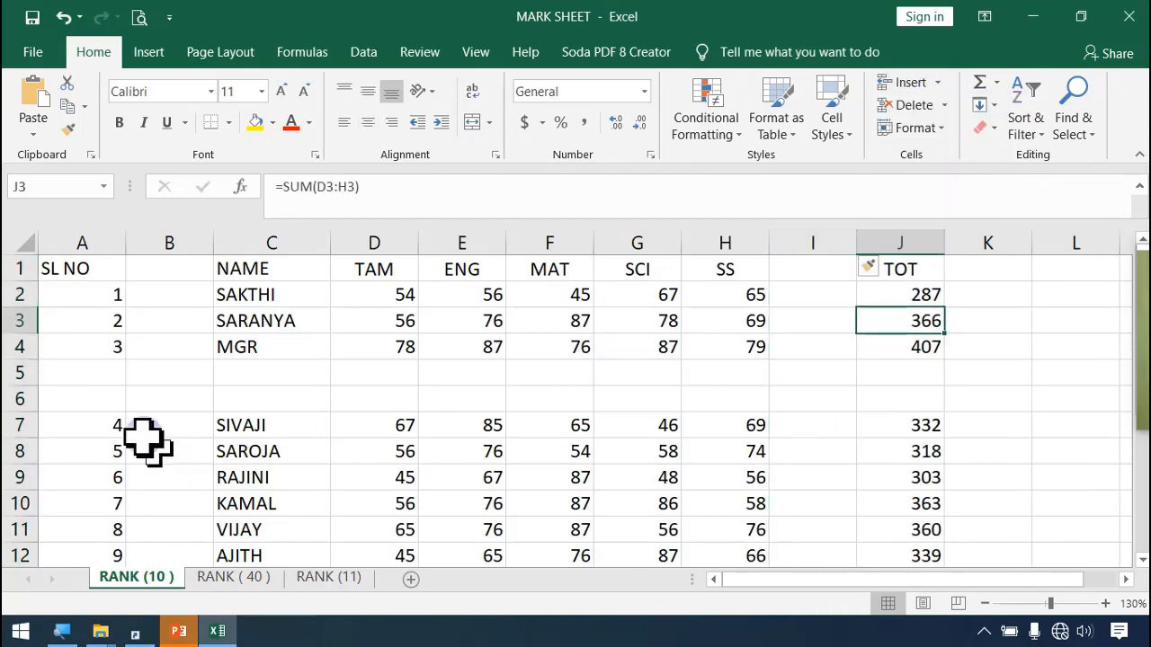
# Delete the two blank sheet rows 5 and 6 between serial numbers 3 and 4
pyautogui.click(144, 398)
pyautogui.moveTo(18, 373); pyautogui.dragTo(27, 394)
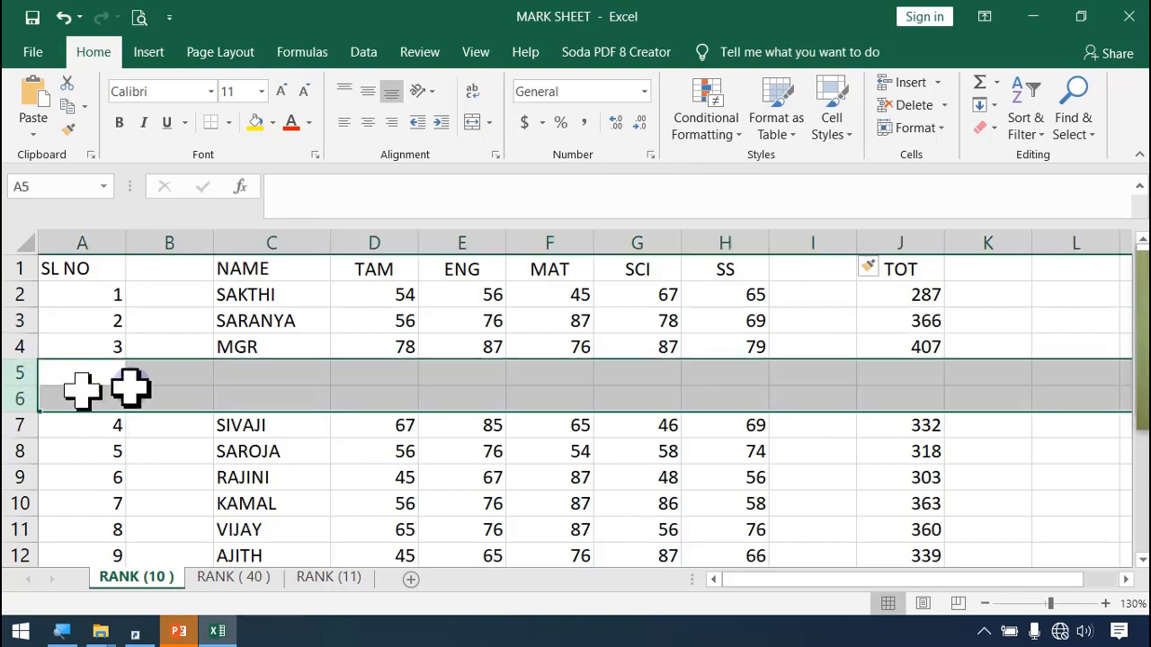
pyautogui.click(83, 381)
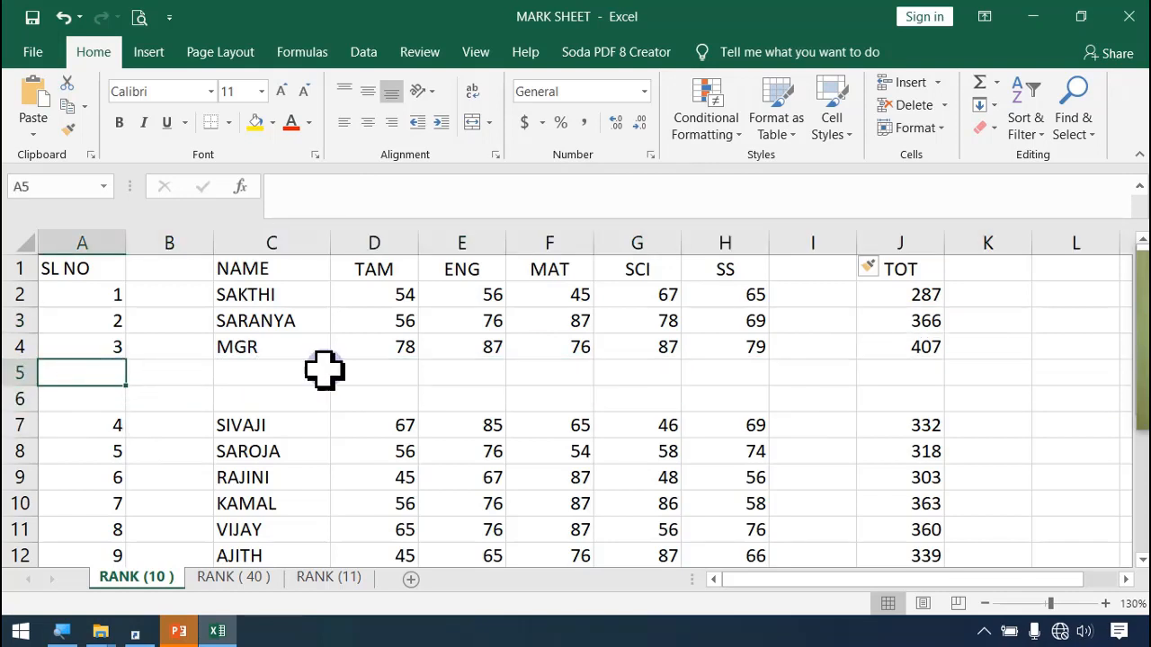
pyautogui.moveTo(9, 372); pyautogui.dragTo(90, 395)
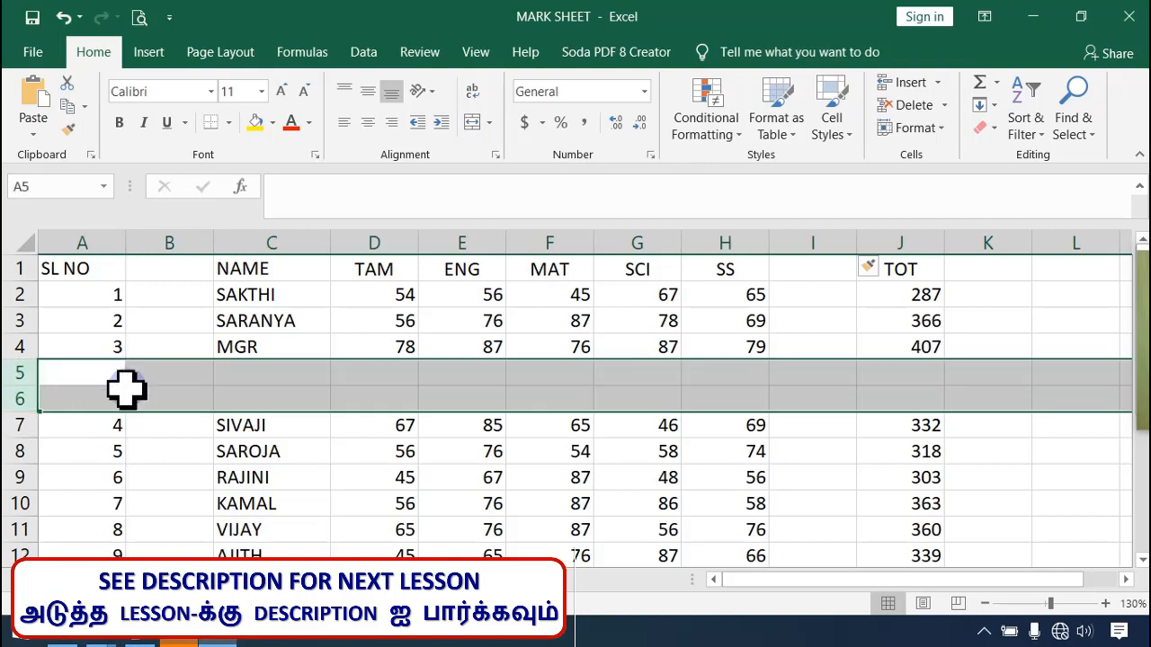
pyautogui.click(68, 377)
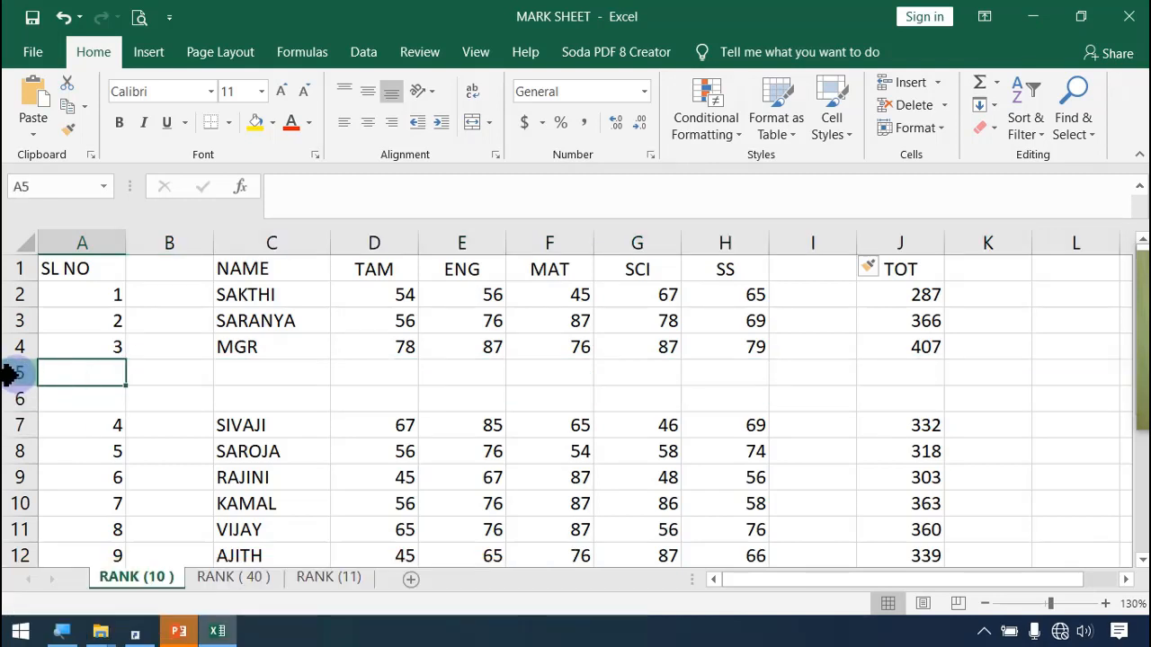
pyautogui.moveTo(11, 372); pyautogui.dragTo(20, 396)
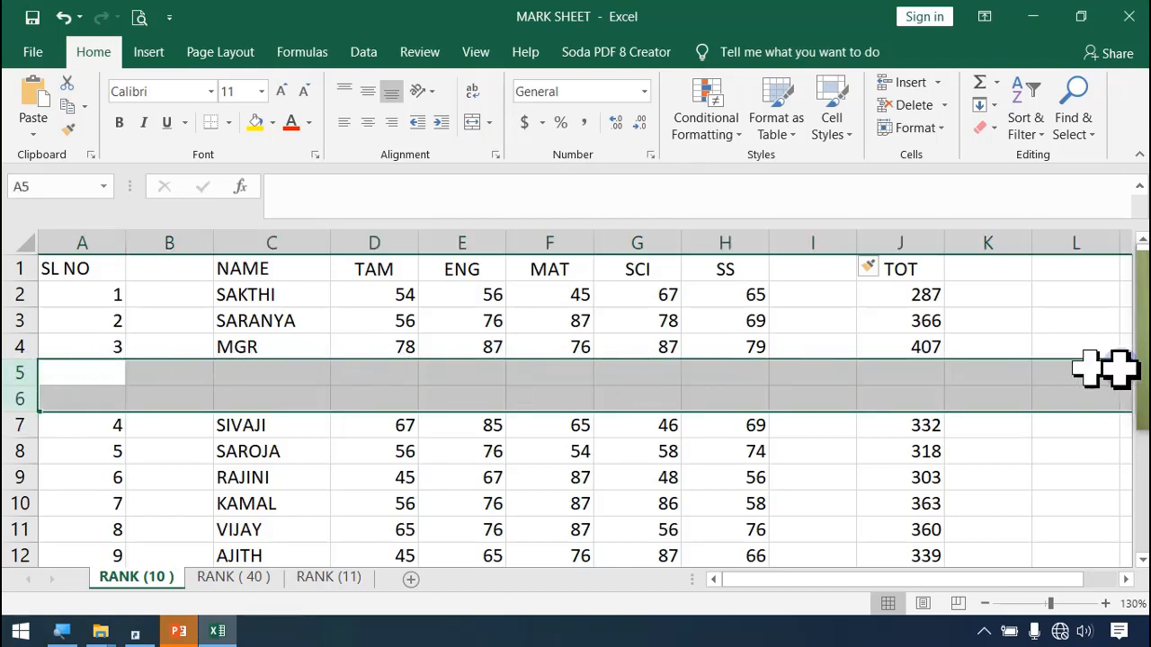
pyautogui.click(944, 105)
pyautogui.click(998, 166)
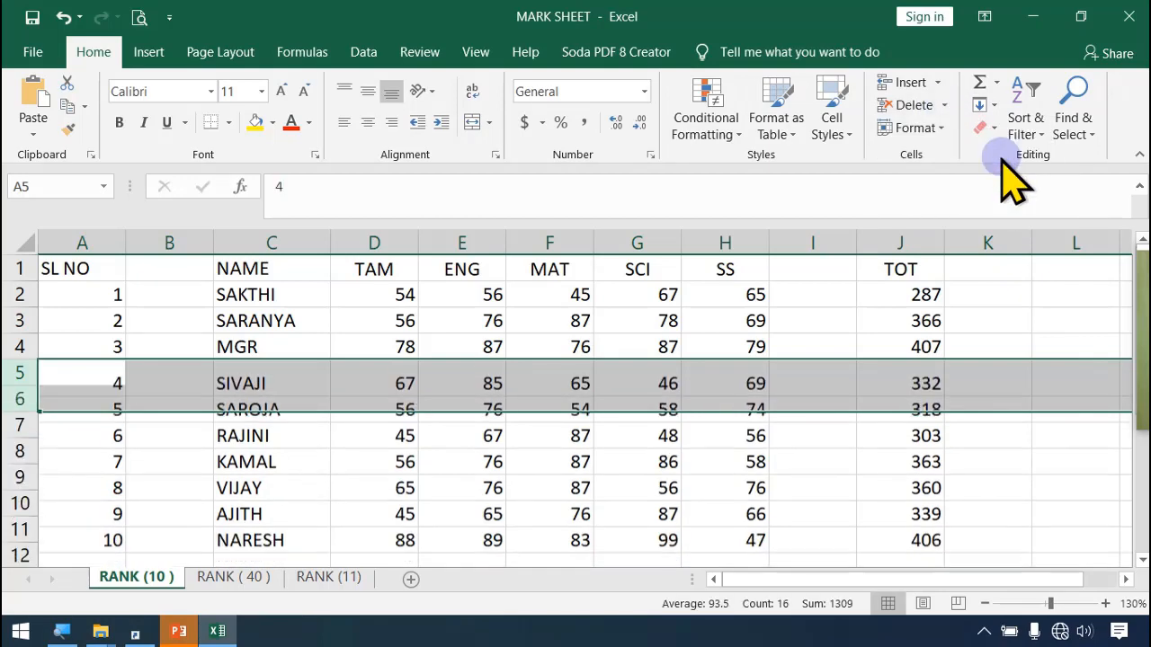
pyautogui.click(872, 419)
# Delete the blank sheet column I between the SS and TOT columns
pyautogui.click(815, 246)
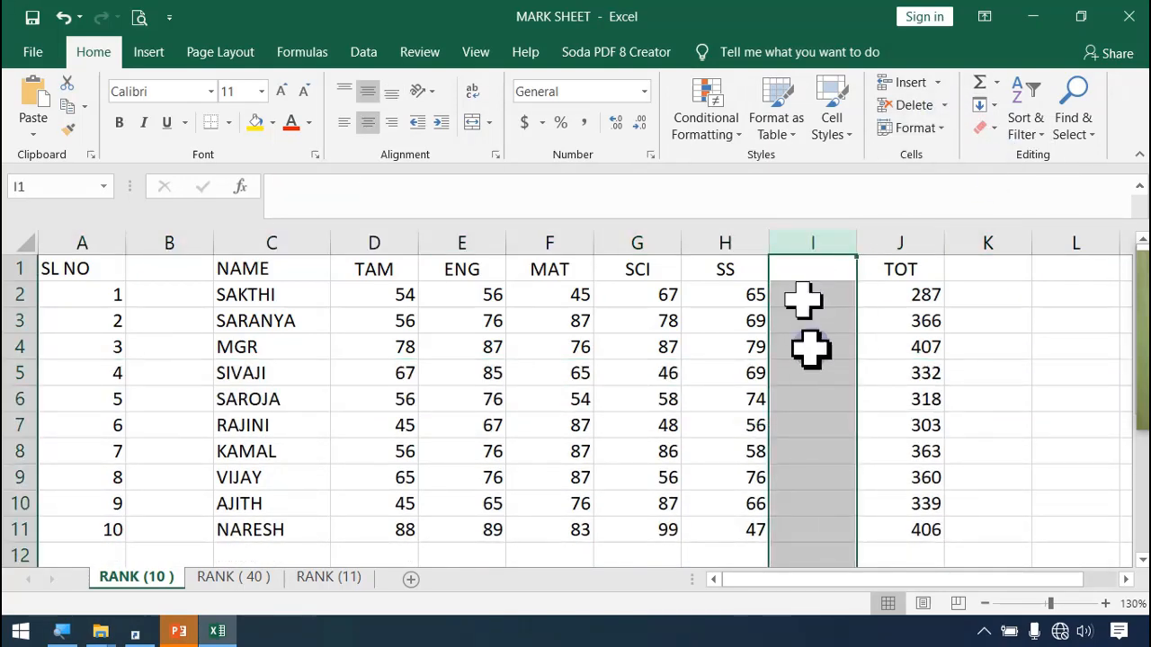
pyautogui.click(945, 106)
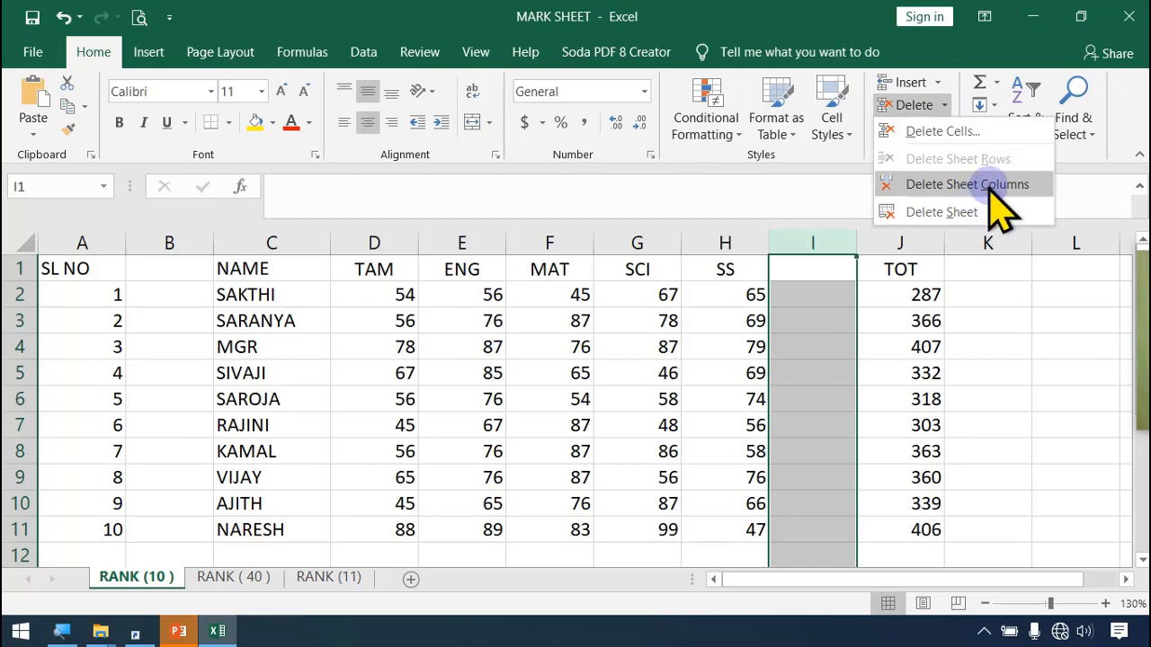
pyautogui.click(989, 186)
pyautogui.click(940, 367)
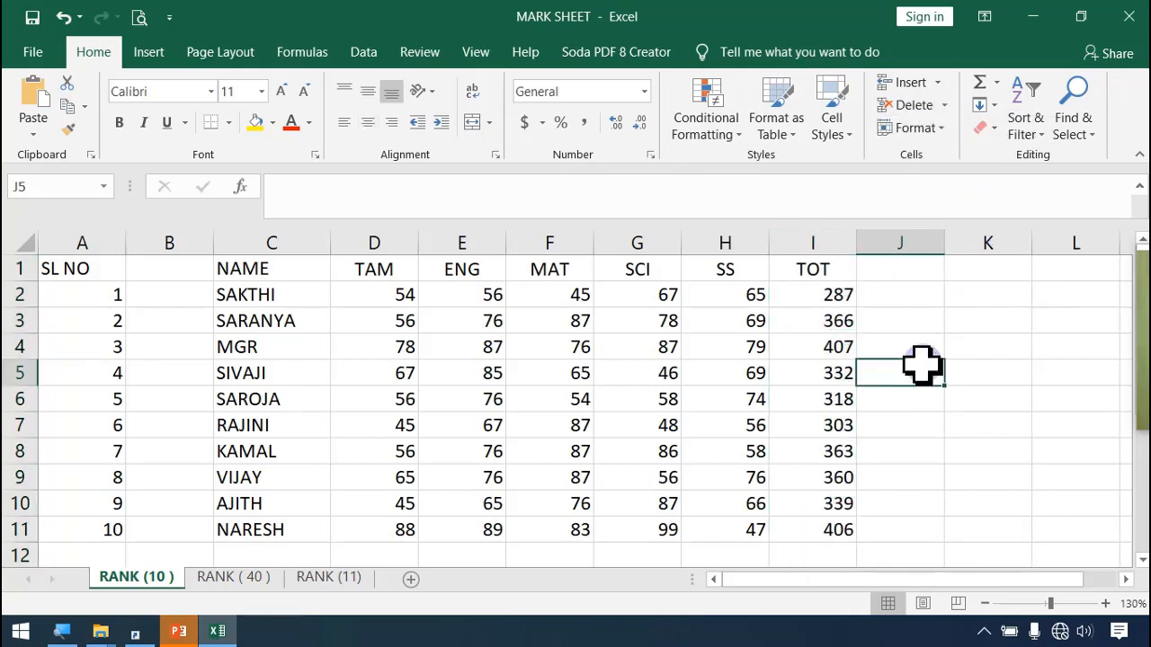
# Increase the height of row 5, which holds serial number 4, through the Row Height setting
pyautogui.click(941, 128)
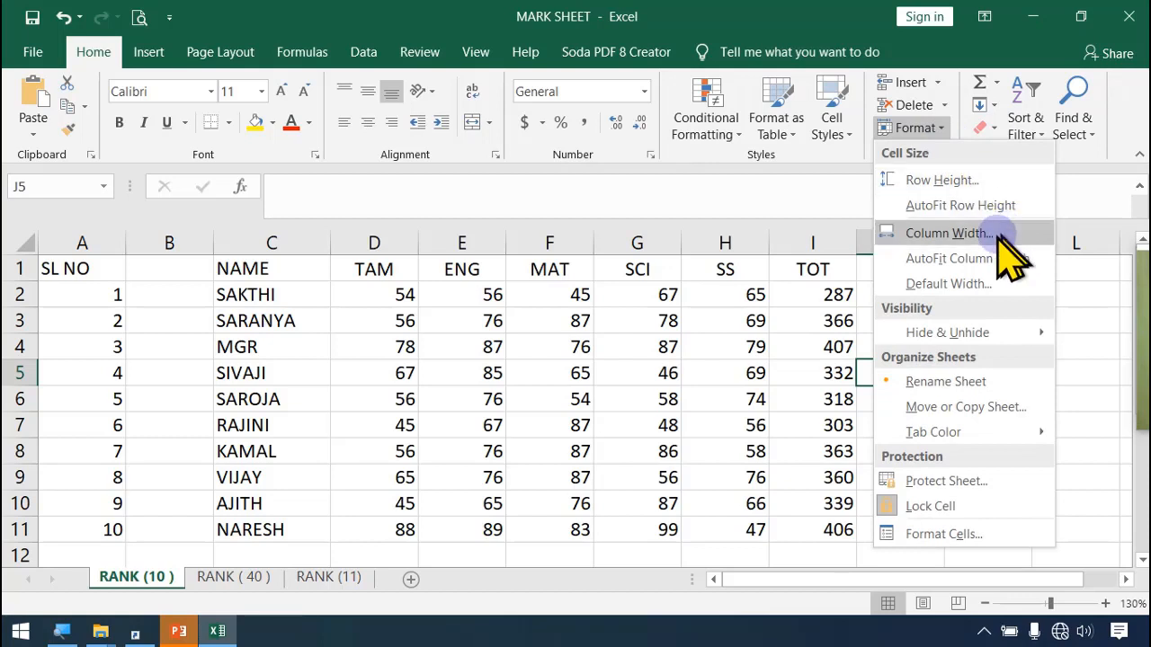
pyautogui.click(908, 180)
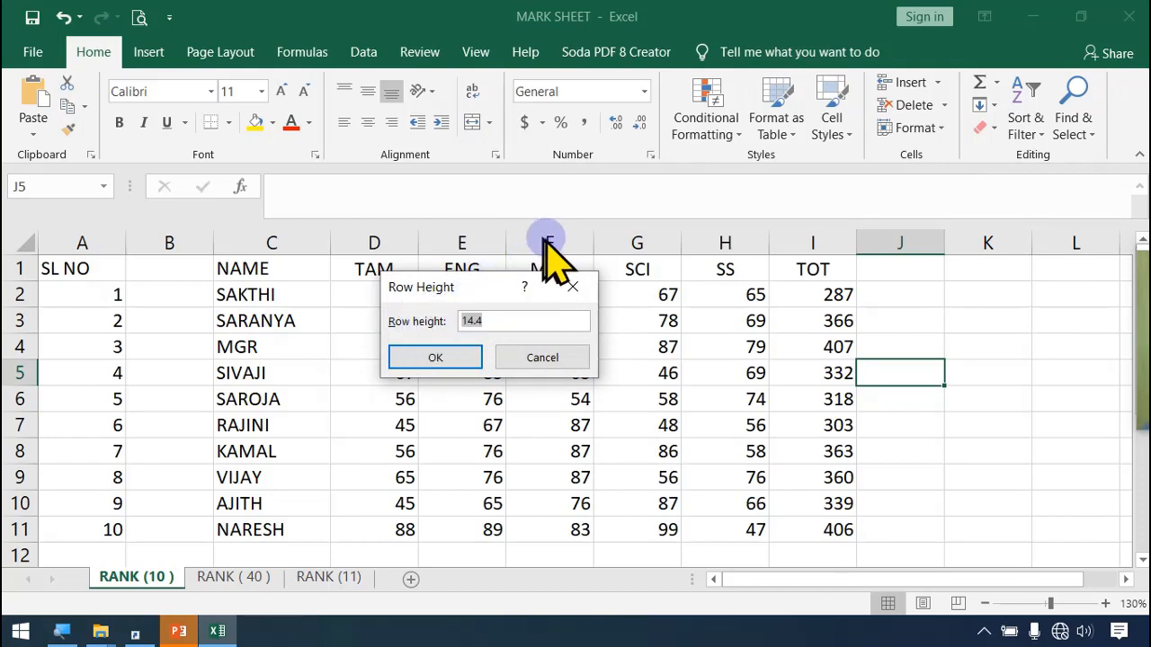
pyautogui.press('Return')
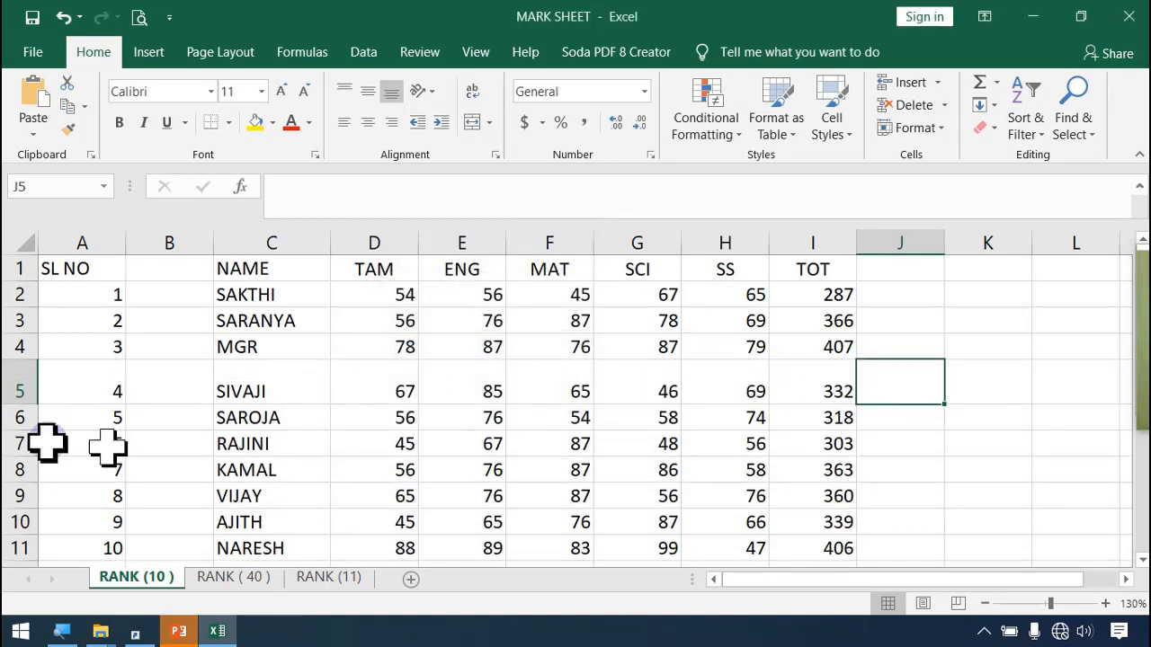
pyautogui.click(717, 379)
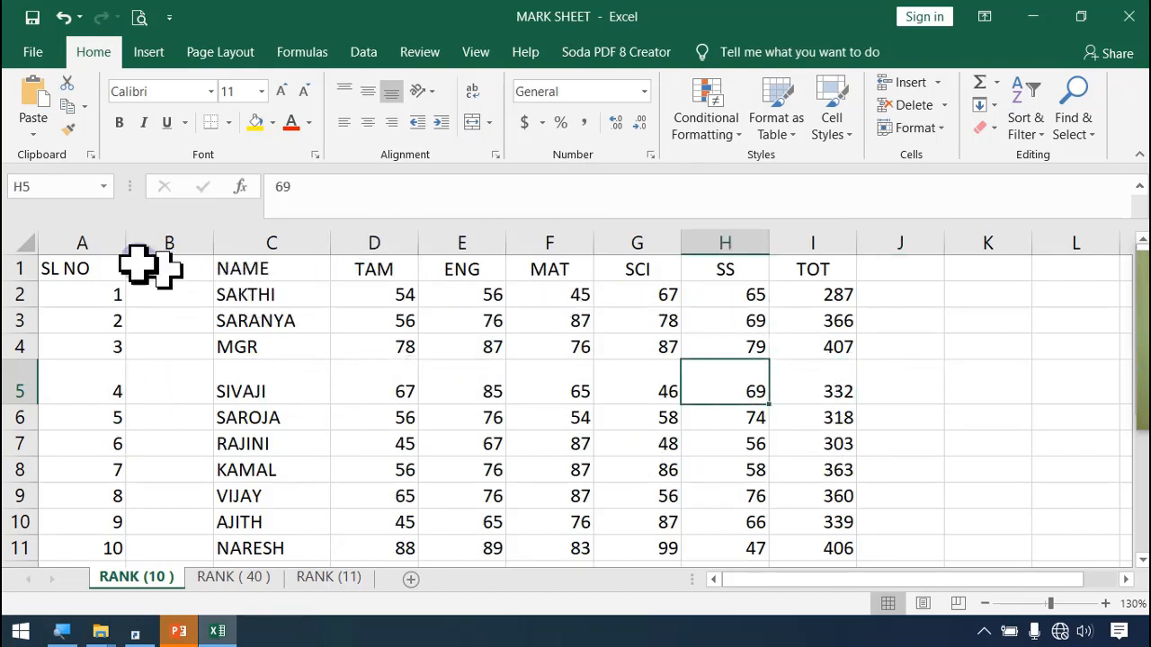
pyautogui.click(938, 130)
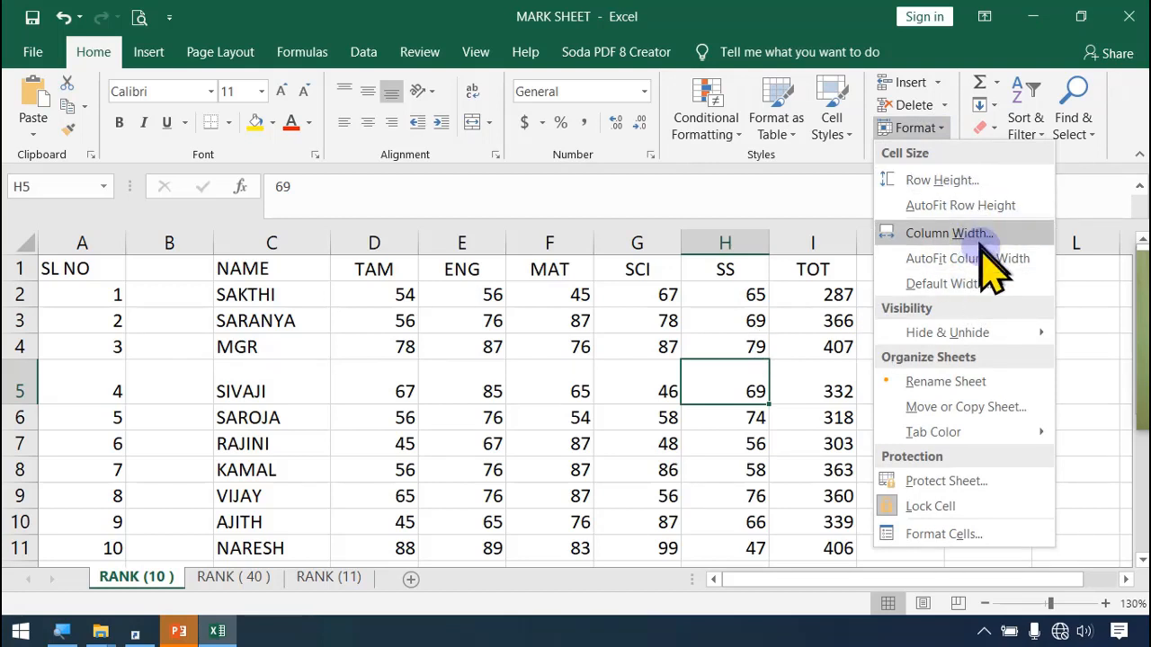
pyautogui.moveTo(962, 342)
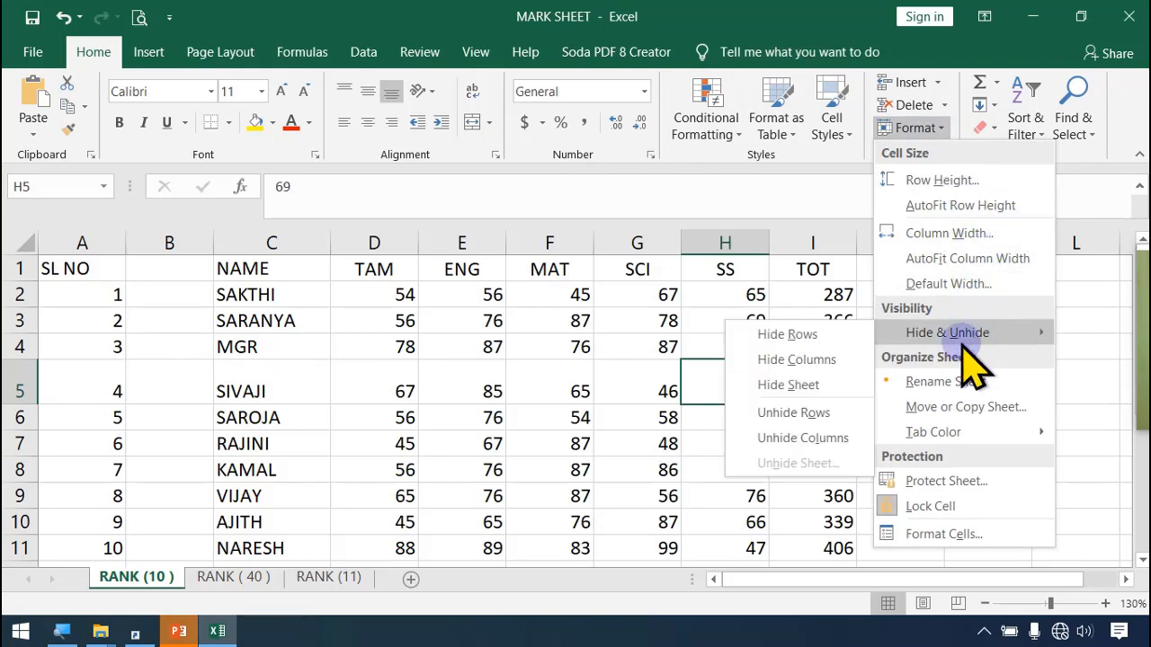
pyautogui.click(428, 355)
# Hide the blank column B between the SL NO and NAME columns
pyautogui.click(176, 238)
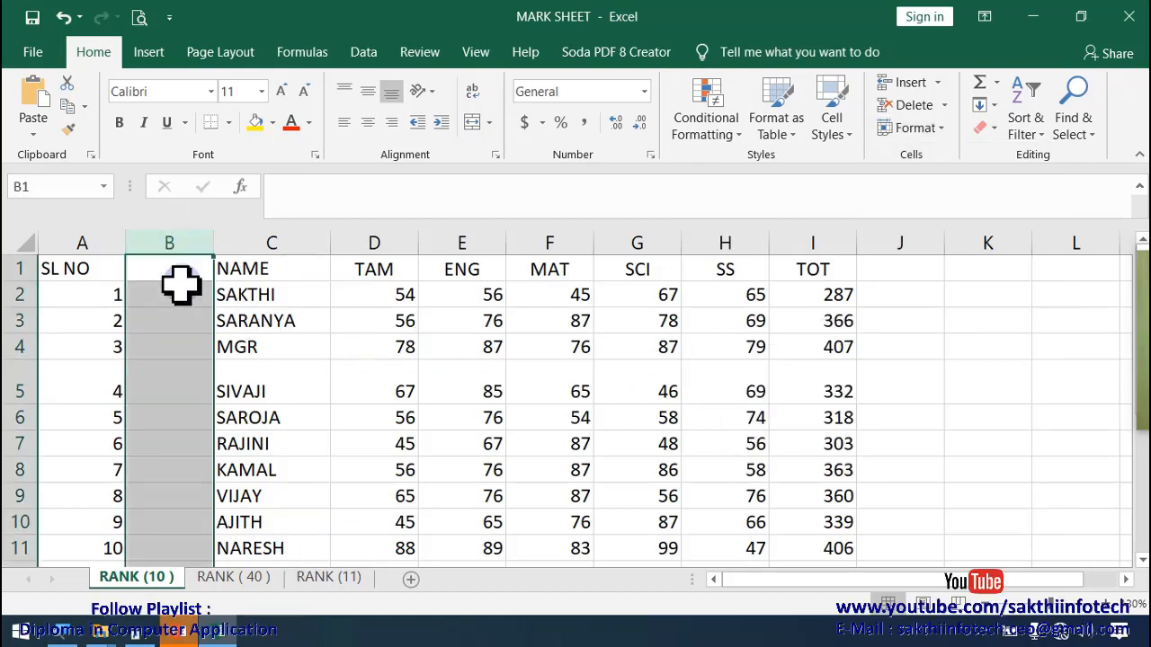
pyautogui.click(180, 268)
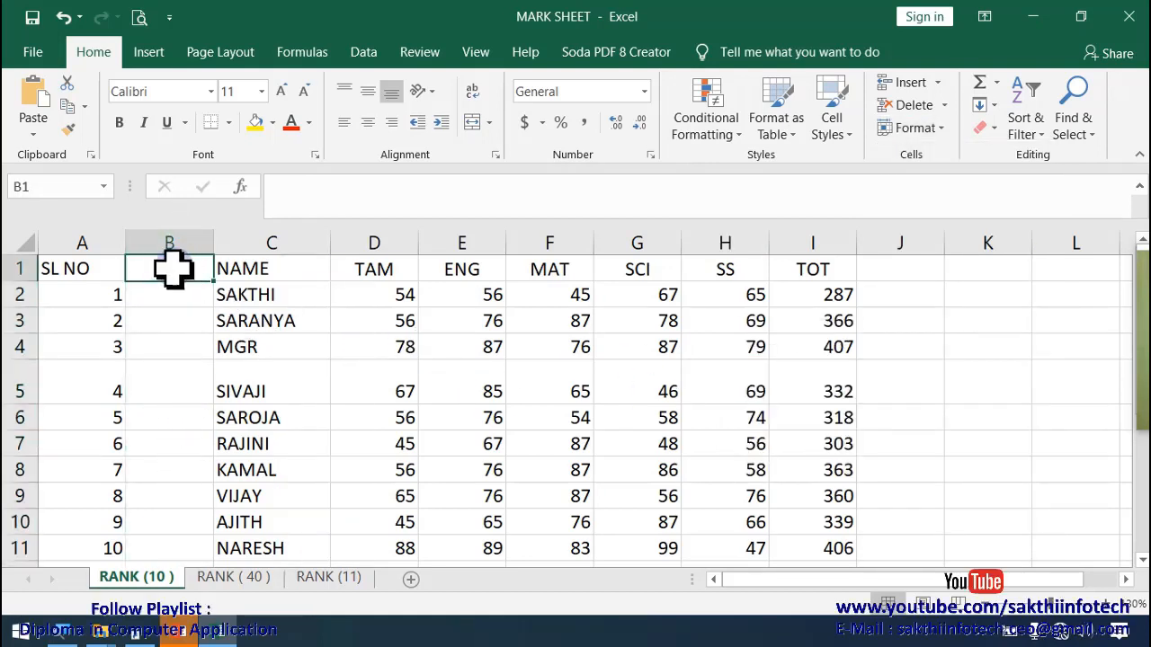
pyautogui.click(189, 232)
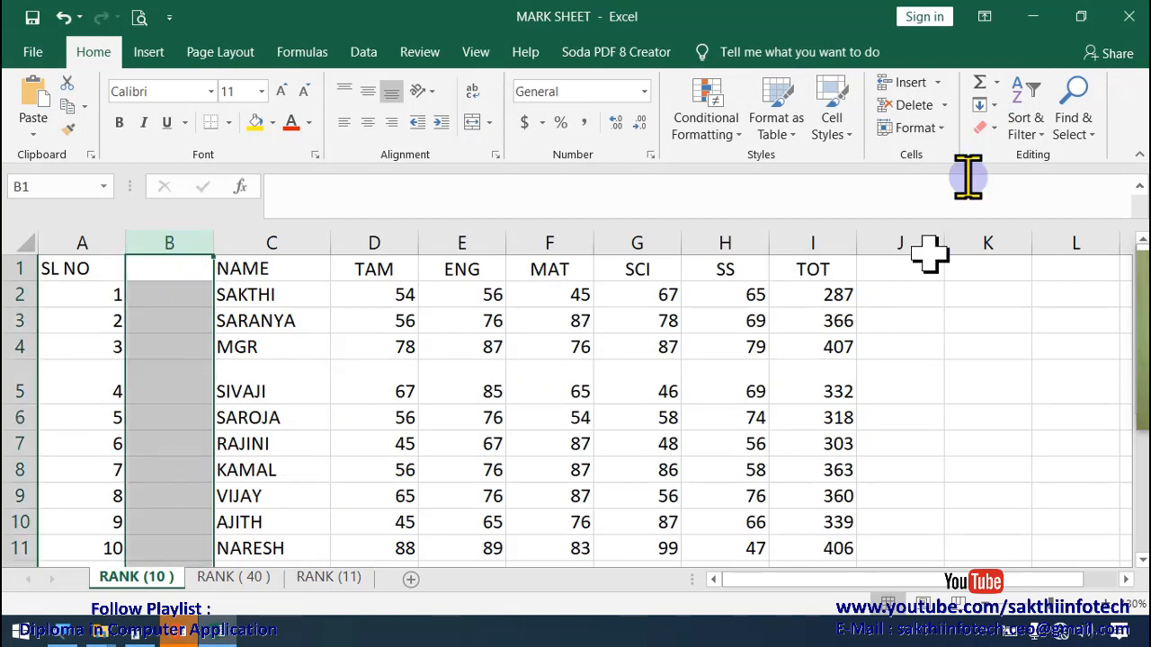
pyautogui.click(917, 128)
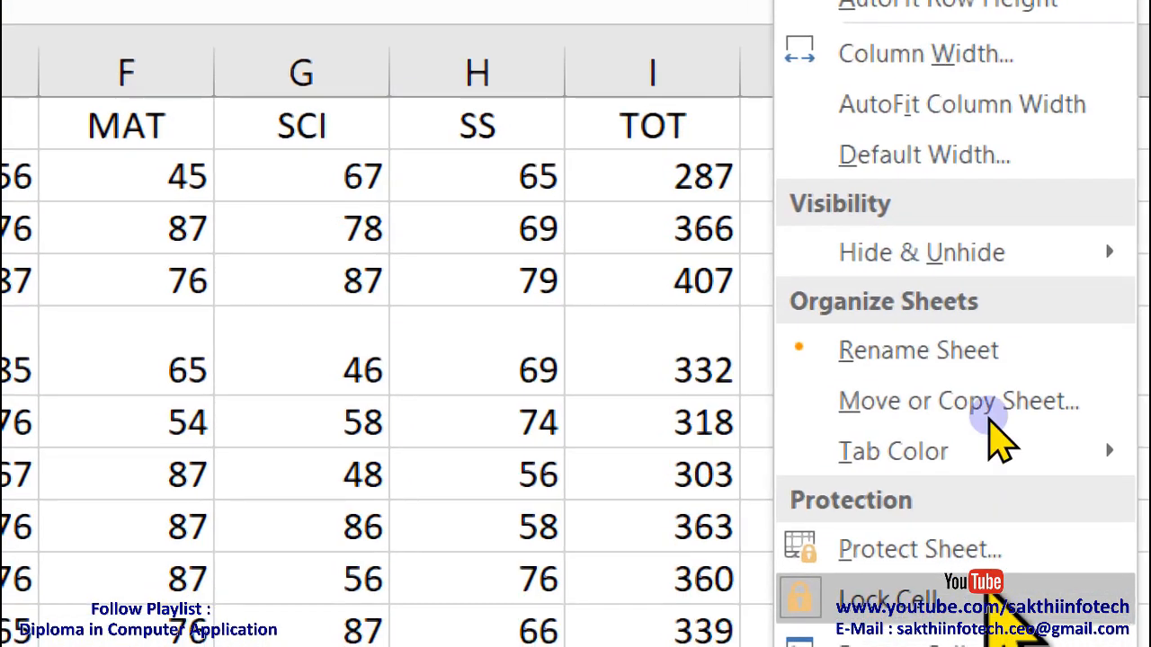
pyautogui.moveTo(818, 244)
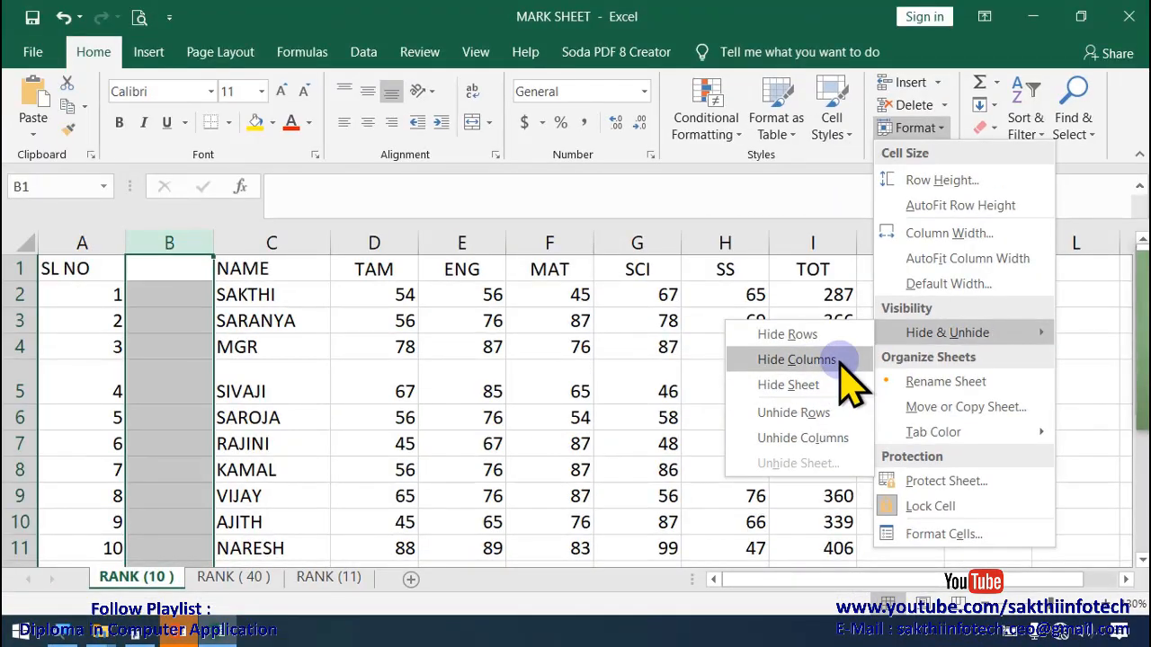
pyautogui.click(795, 359)
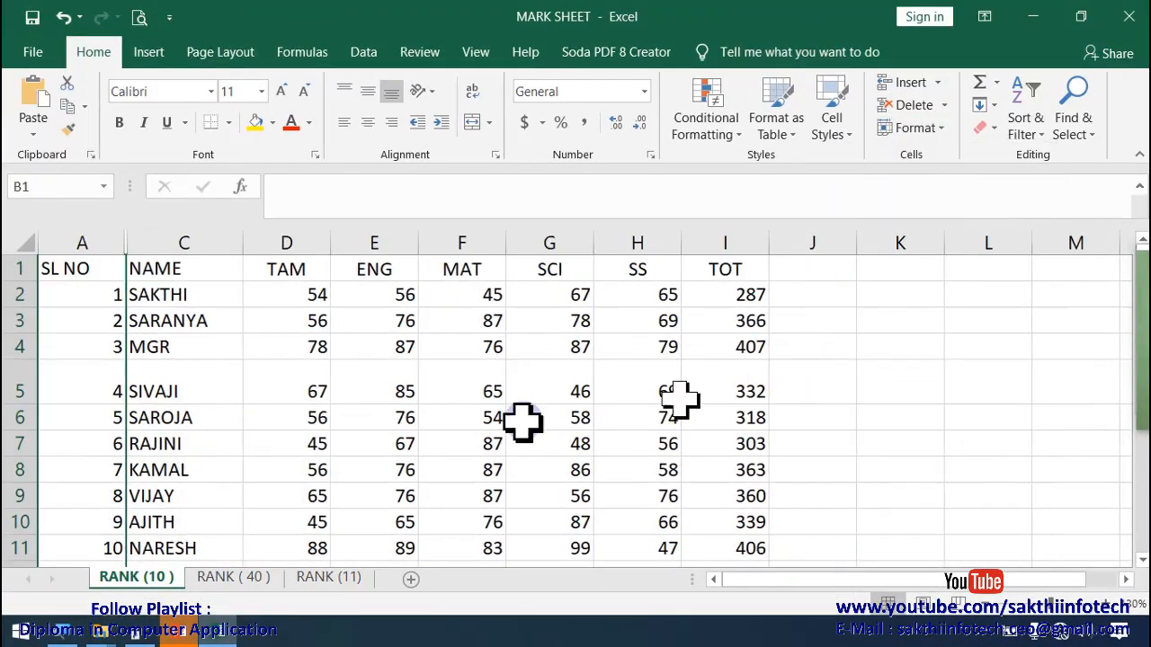
# Unhide column B by selecting the adjacent columns A and C and applying Unhide Columns
pyautogui.click(142, 266)
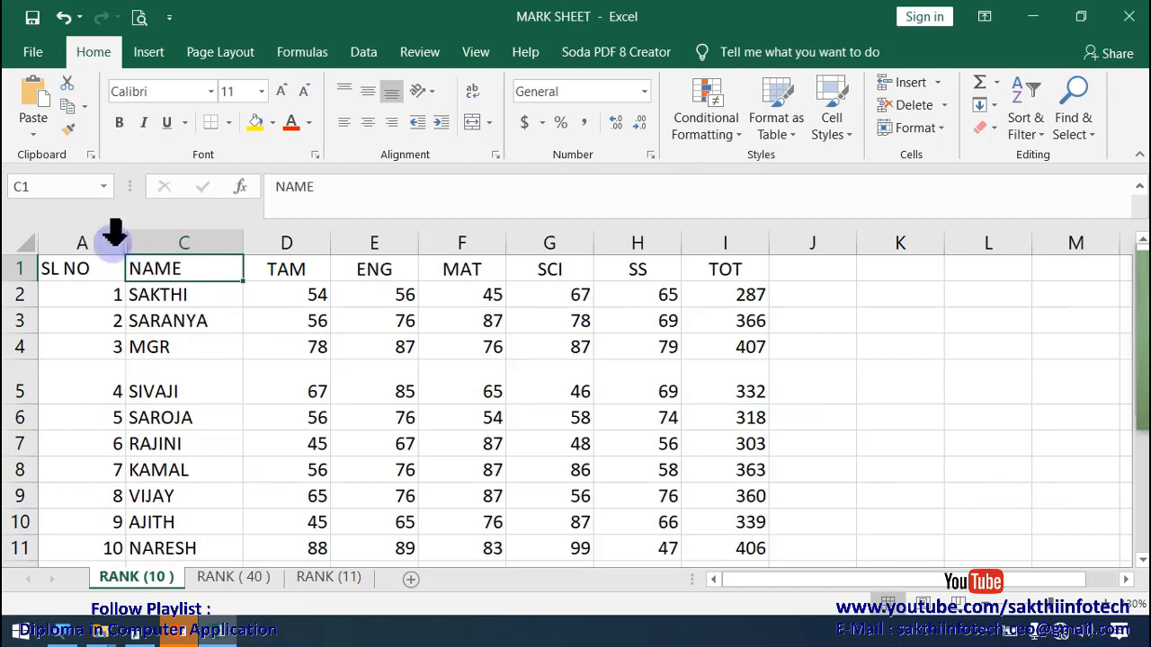
pyautogui.moveTo(114, 232); pyautogui.dragTo(180, 241)
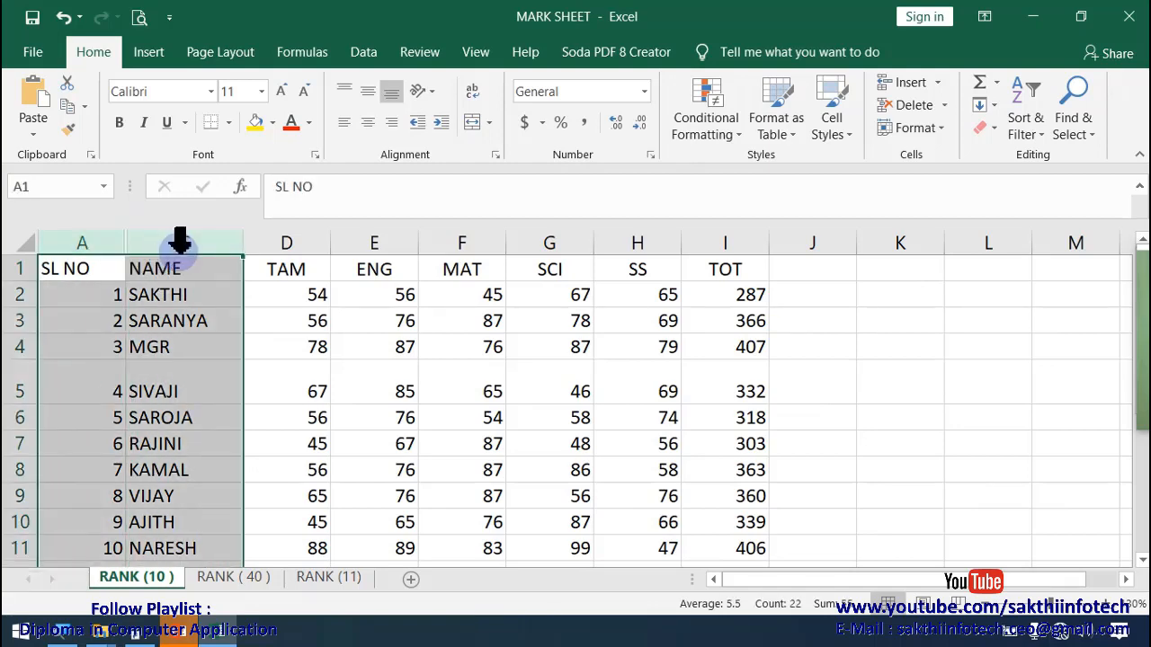
pyautogui.click(942, 127)
pyautogui.moveTo(984, 336)
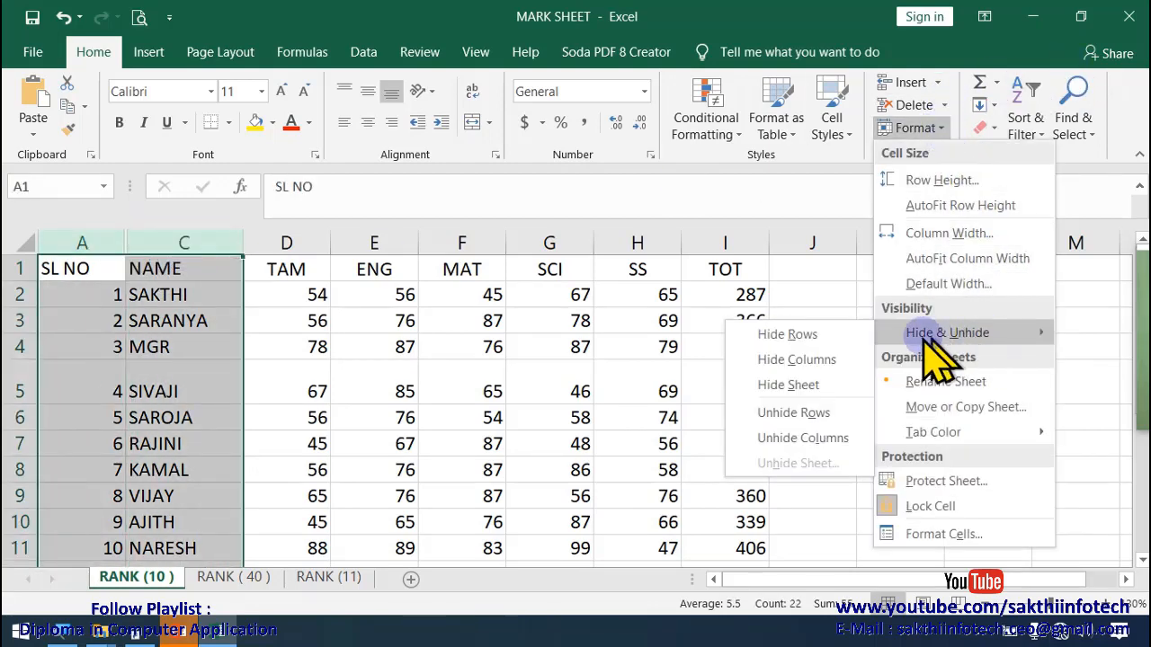
pyautogui.click(829, 438)
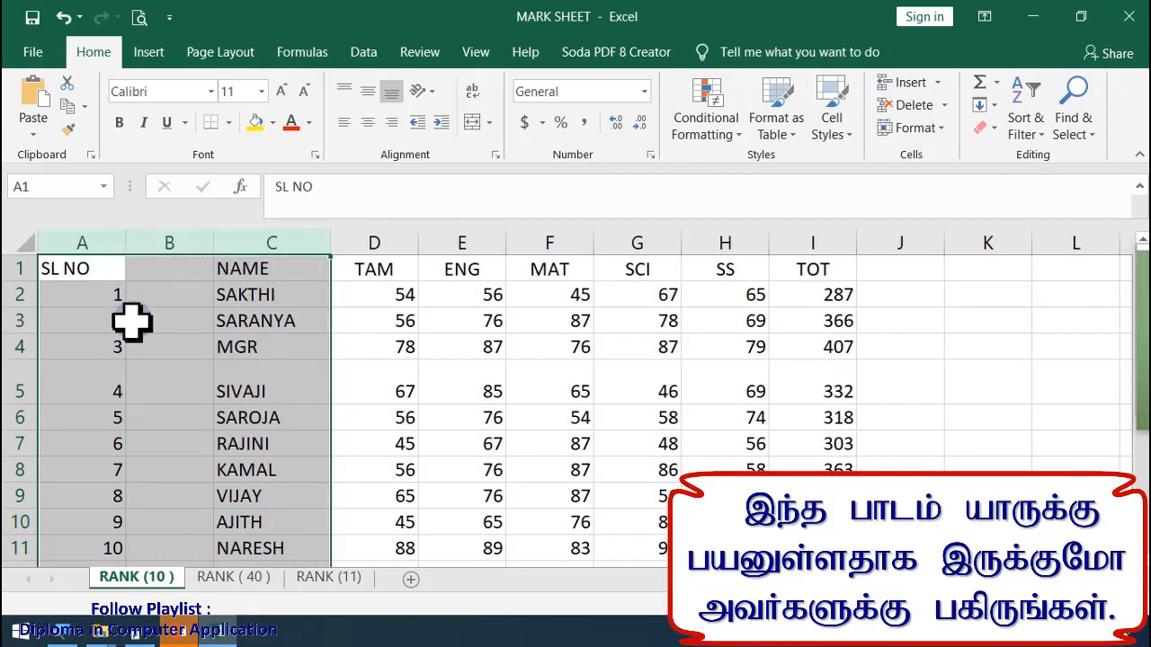
pyautogui.click(160, 301)
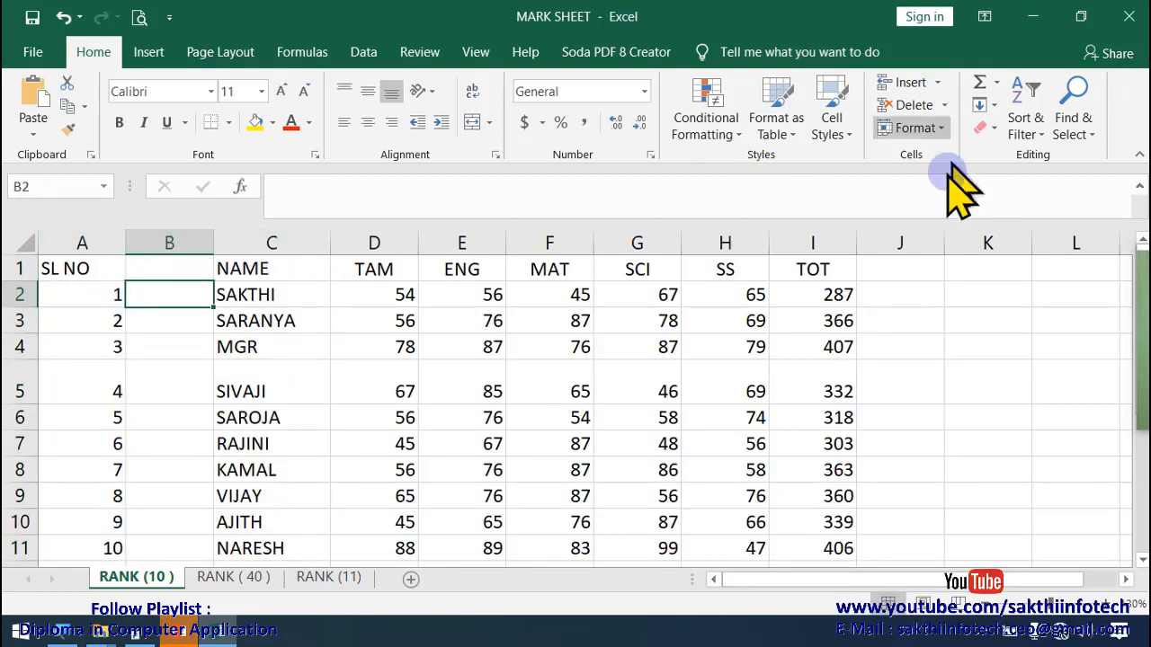
# Rename the RANK (10 ) sheet as SDFSDF and switch to the RANK ( 40 ) sheet
pyautogui.click(942, 130)
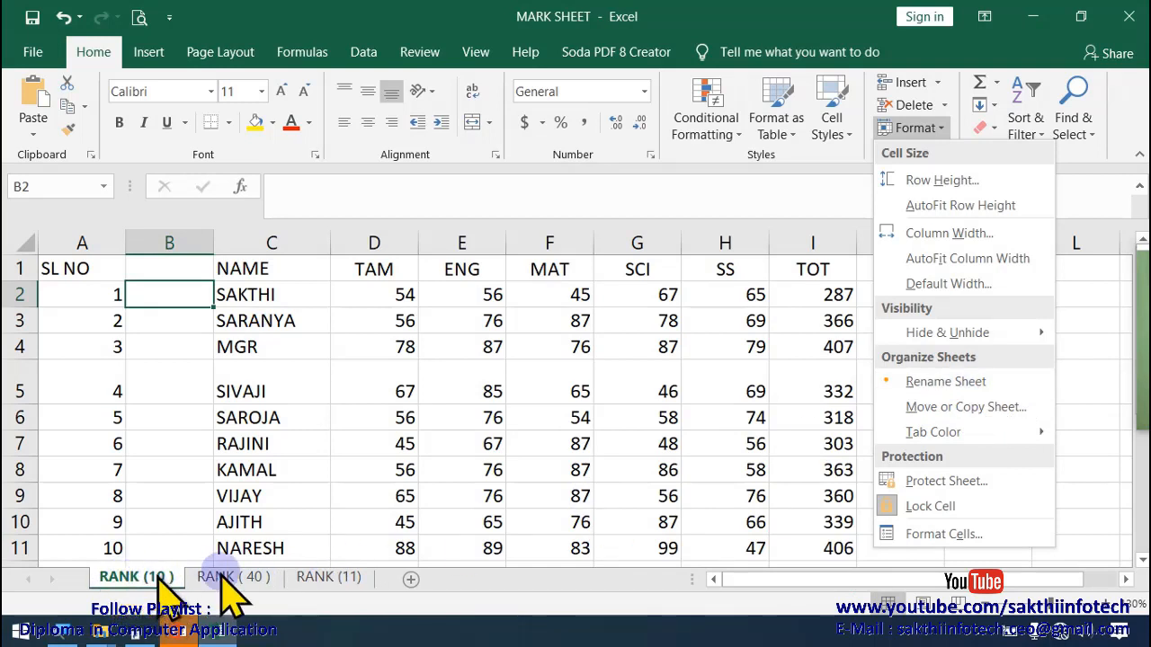
pyautogui.click(982, 385)
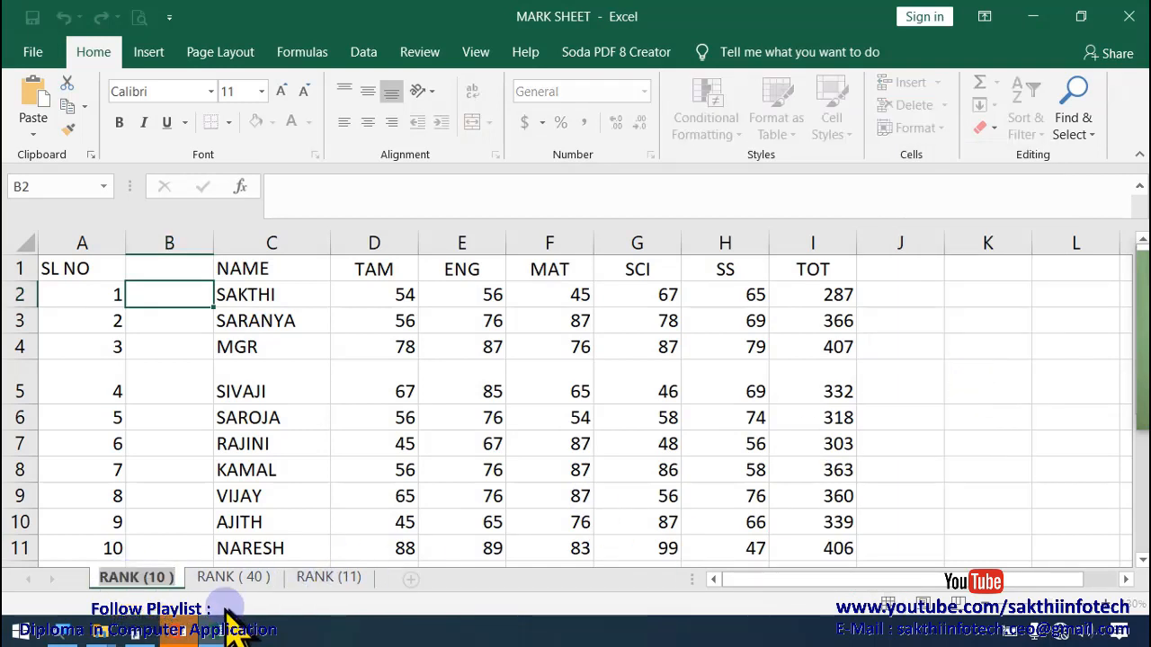
pyautogui.write('SDFSDF')
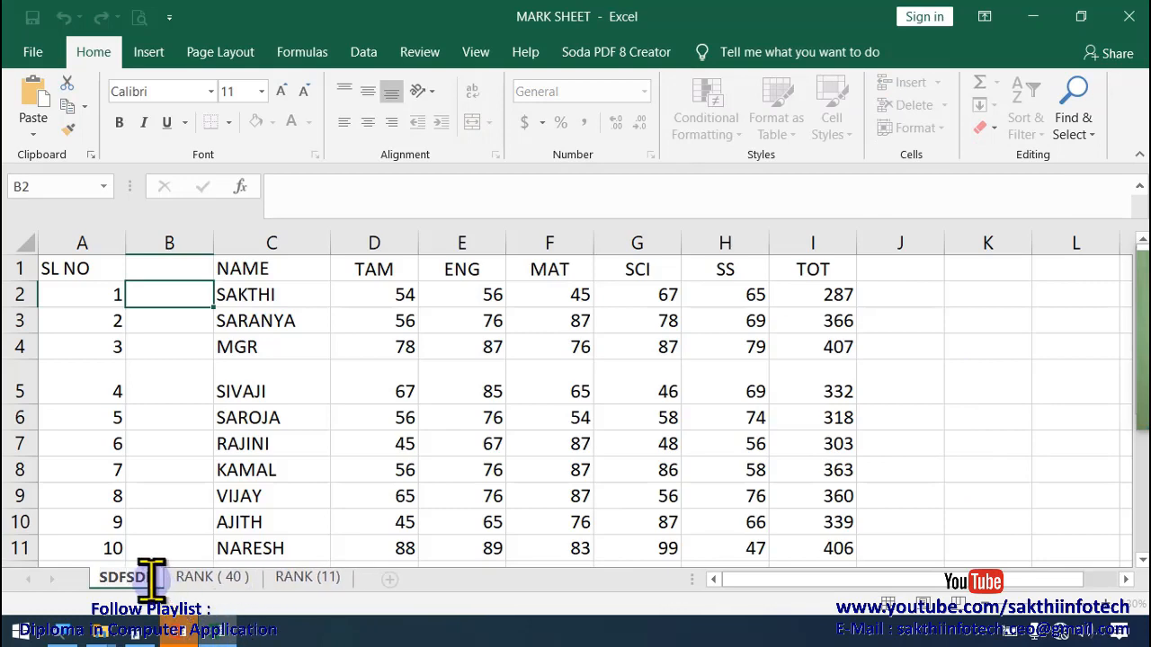
pyautogui.click(196, 577)
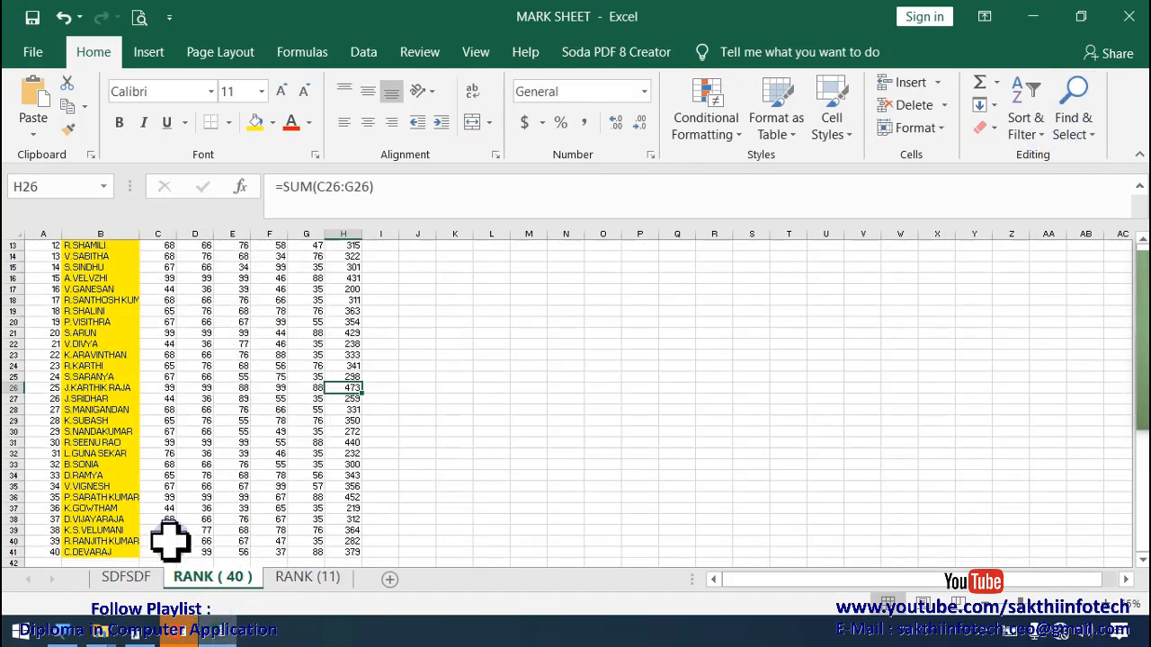
# Return to the SDFSDF sheet and rename it as ERRTERTERTE
pyautogui.click(133, 580)
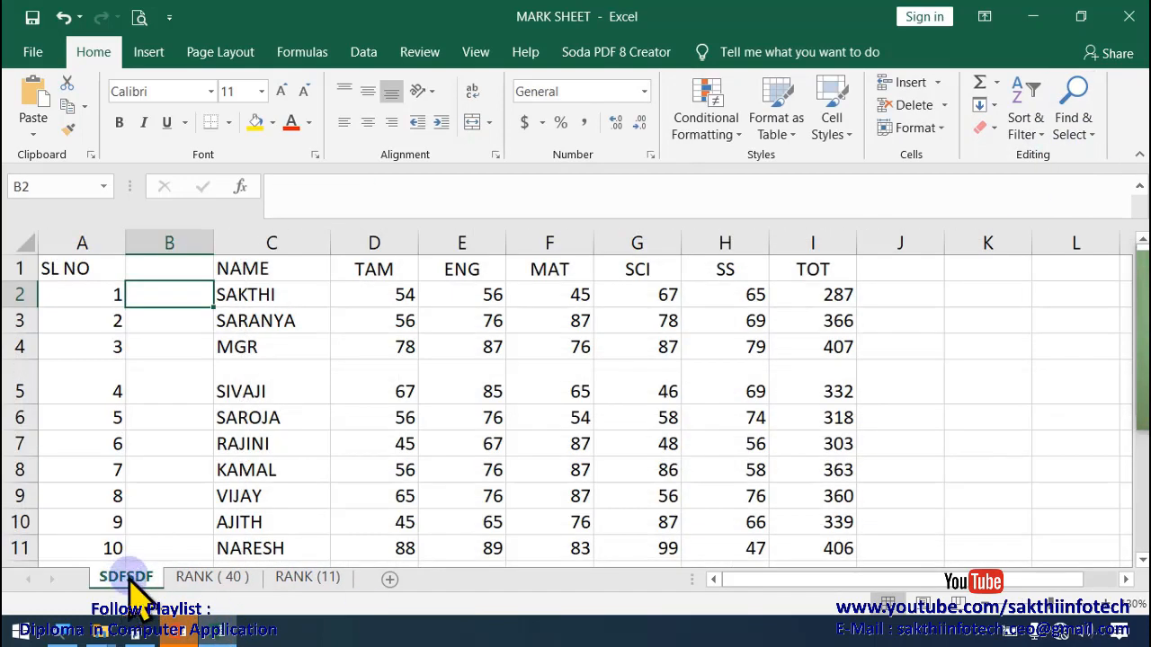
pyautogui.doubleClick(137, 577)
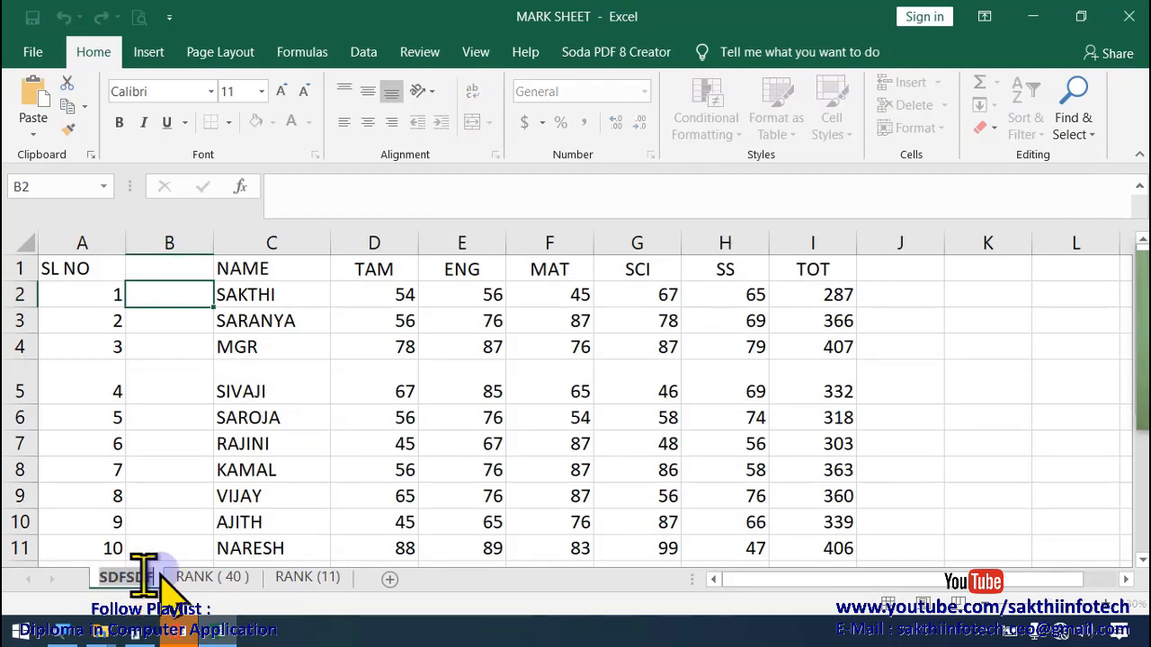
pyautogui.write('ERRTERTER')
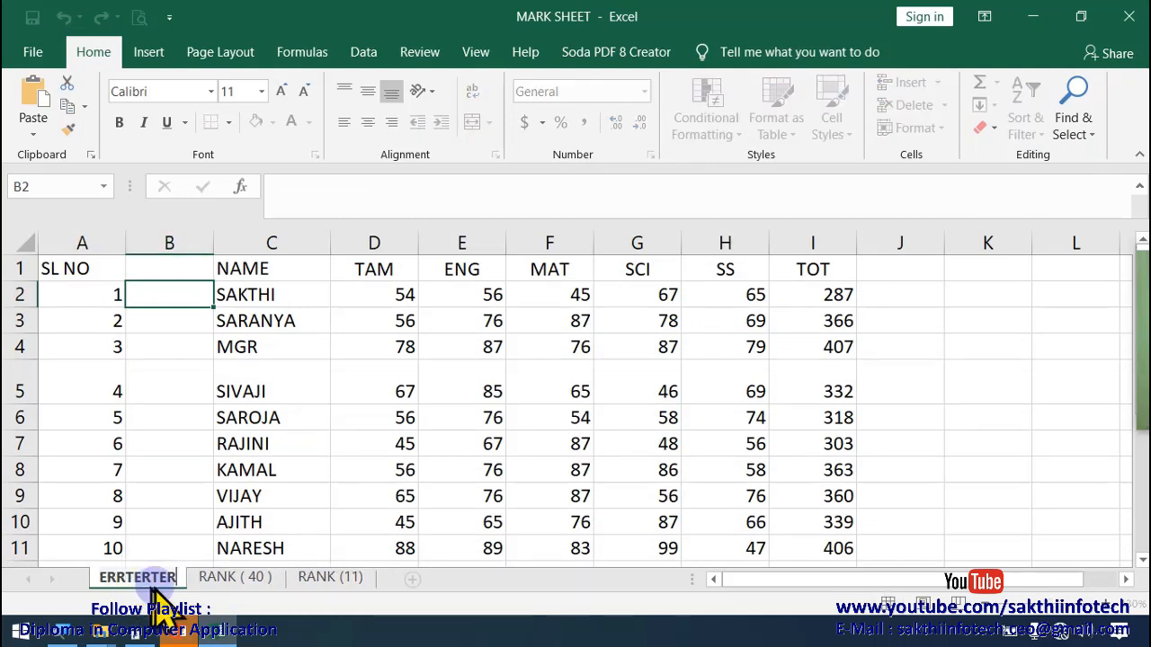
pyautogui.write('TE')
pyautogui.click(239, 523)
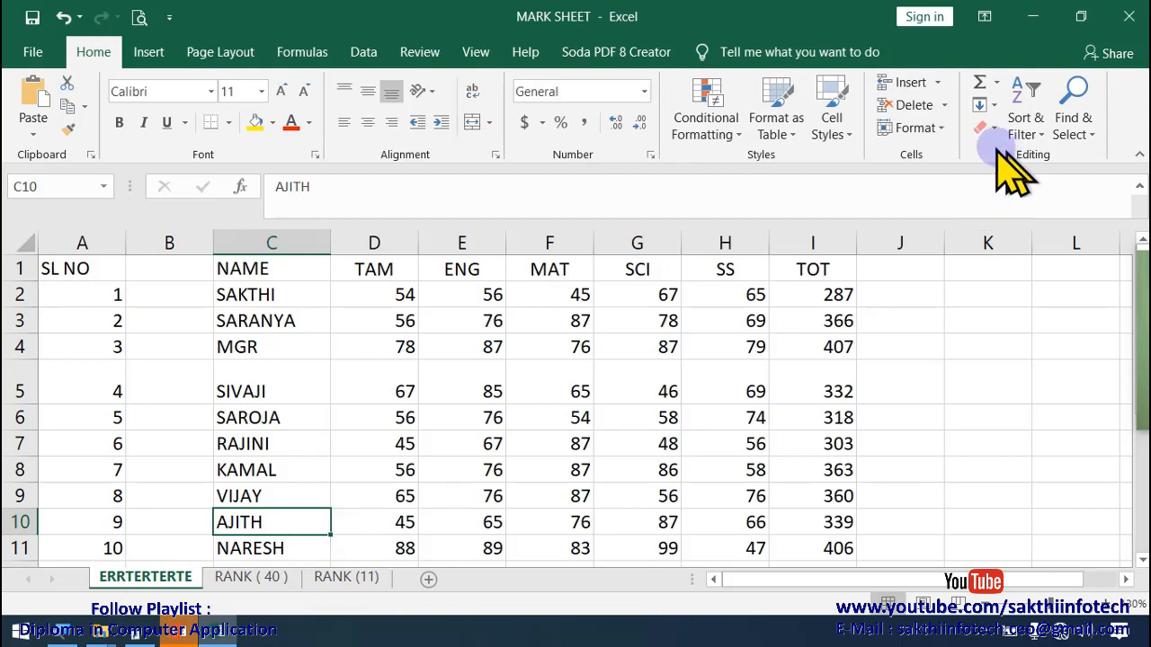
pyautogui.click(941, 129)
pyautogui.click(942, 133)
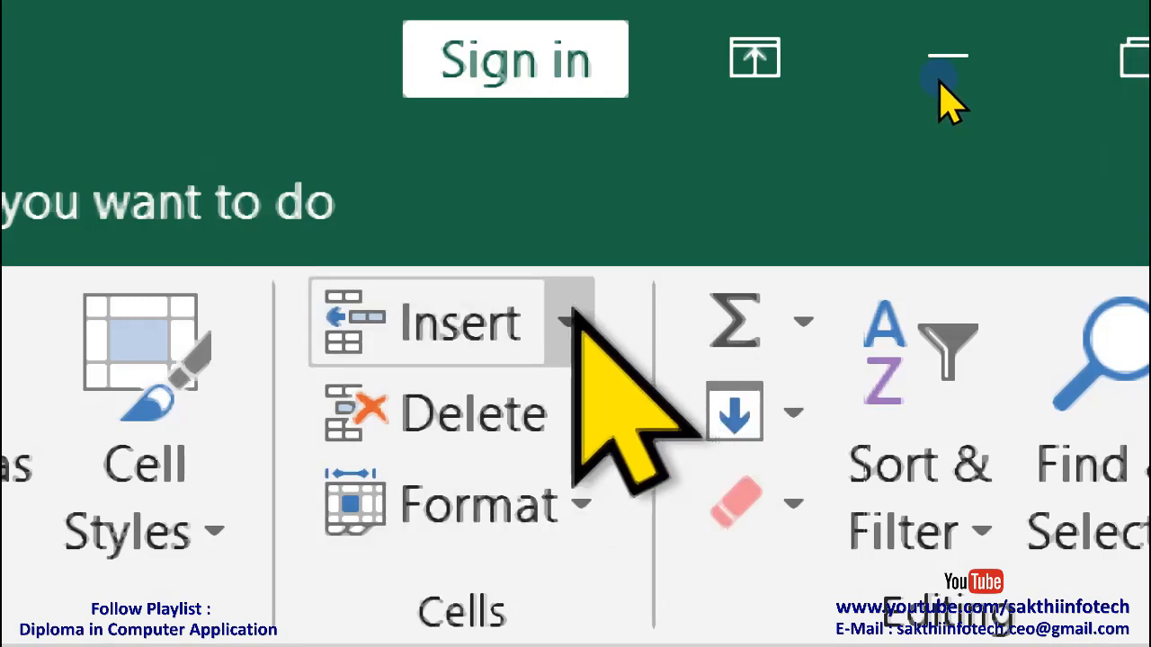
pyautogui.click(568, 321)
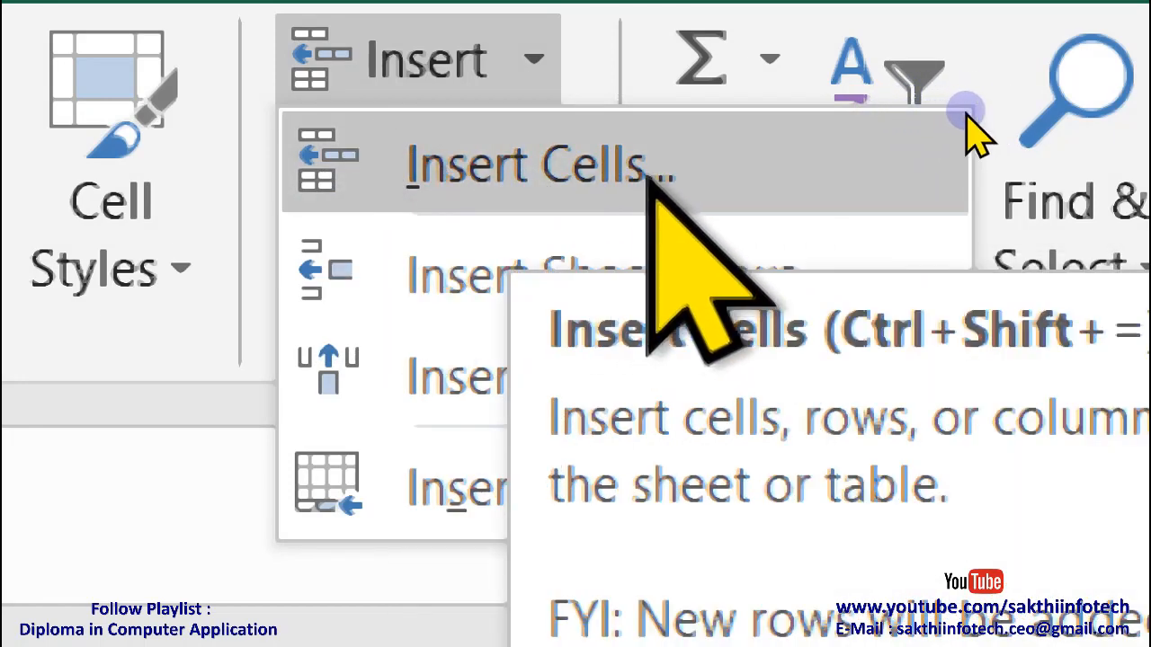
pyautogui.press('Down')
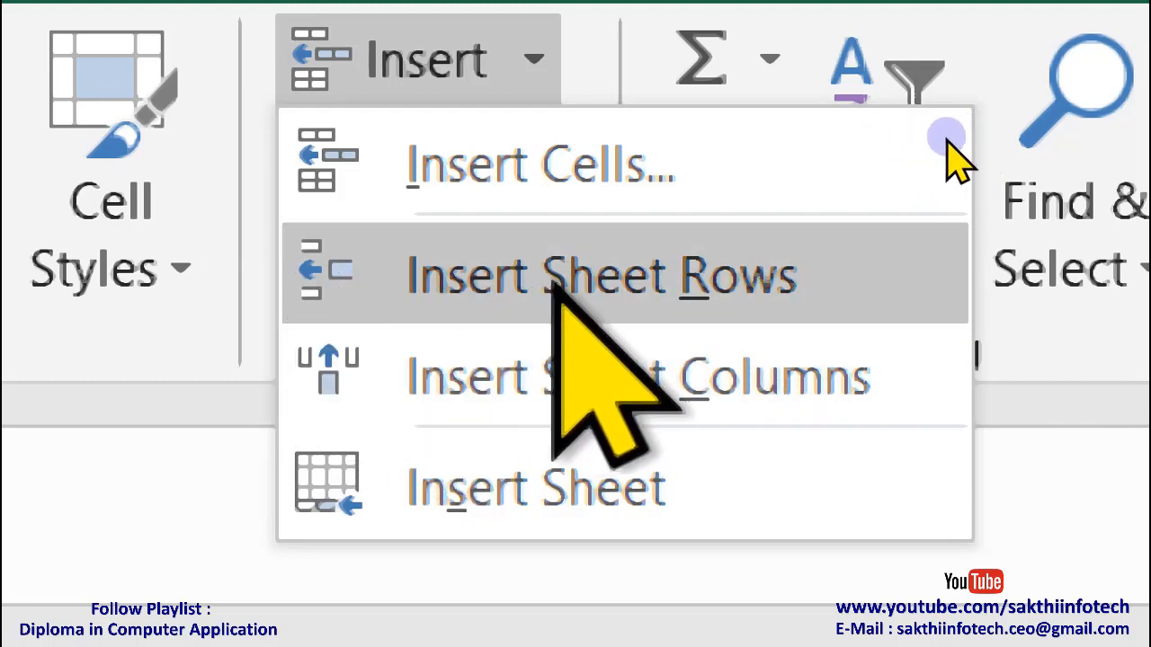
pyautogui.press('Down')
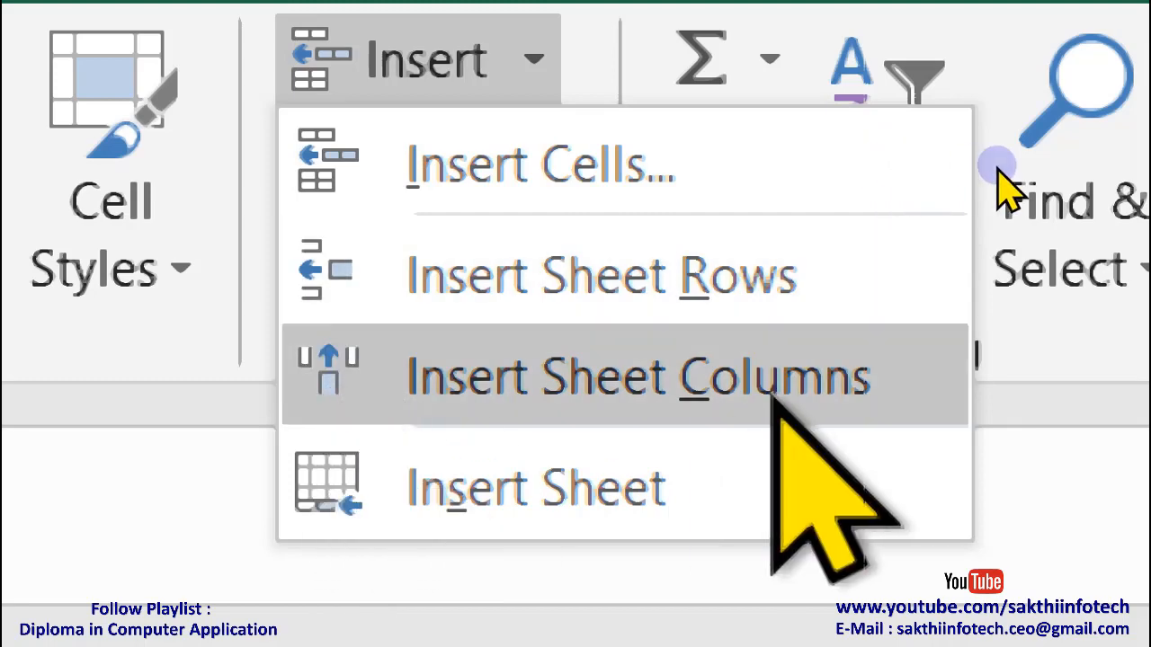
pyautogui.press('Down')
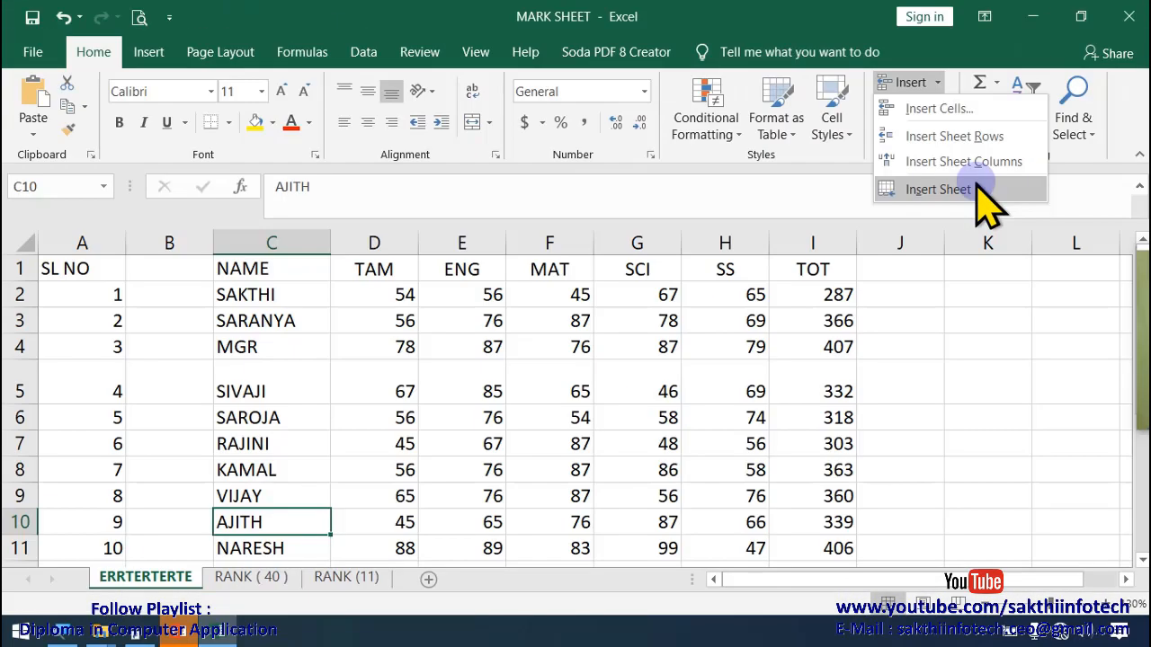
pyautogui.press('Escape')
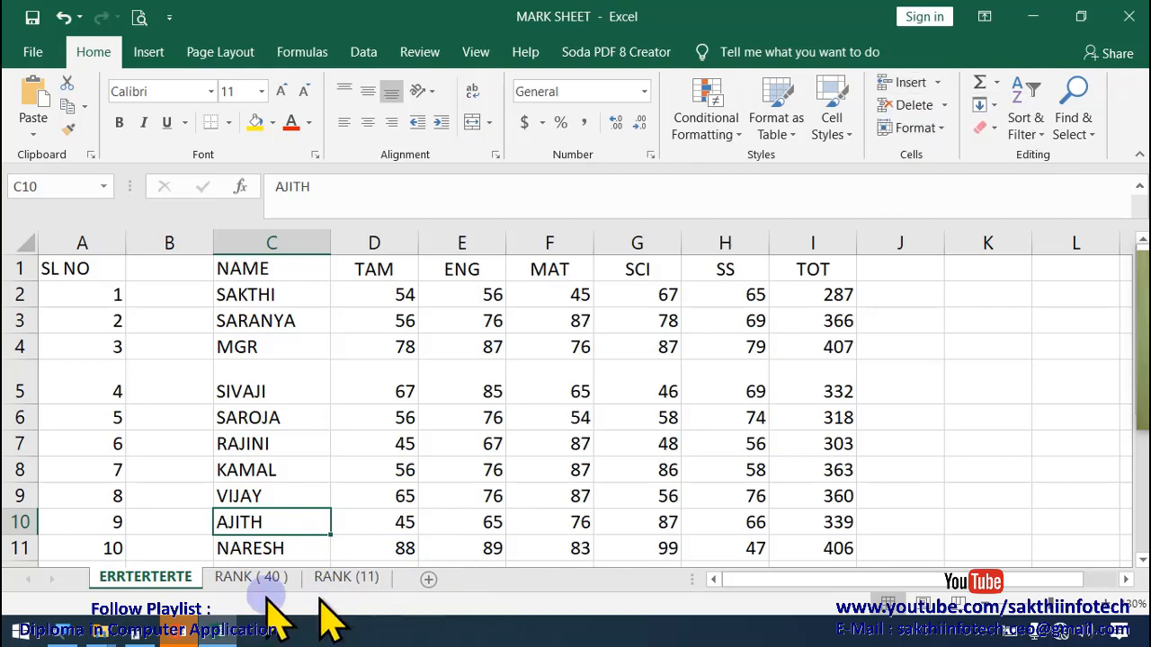
# Insert four new blank sheets in front of the RANK (11) sheet
pyautogui.click(346, 577)
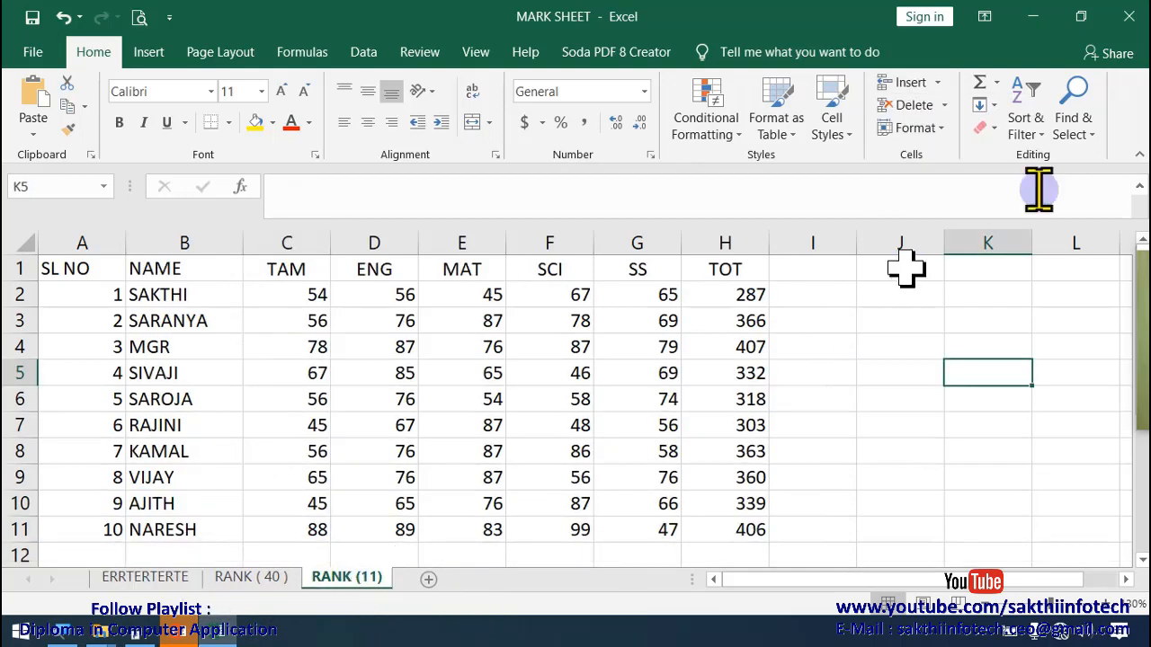
pyautogui.click(937, 82)
pyautogui.click(951, 186)
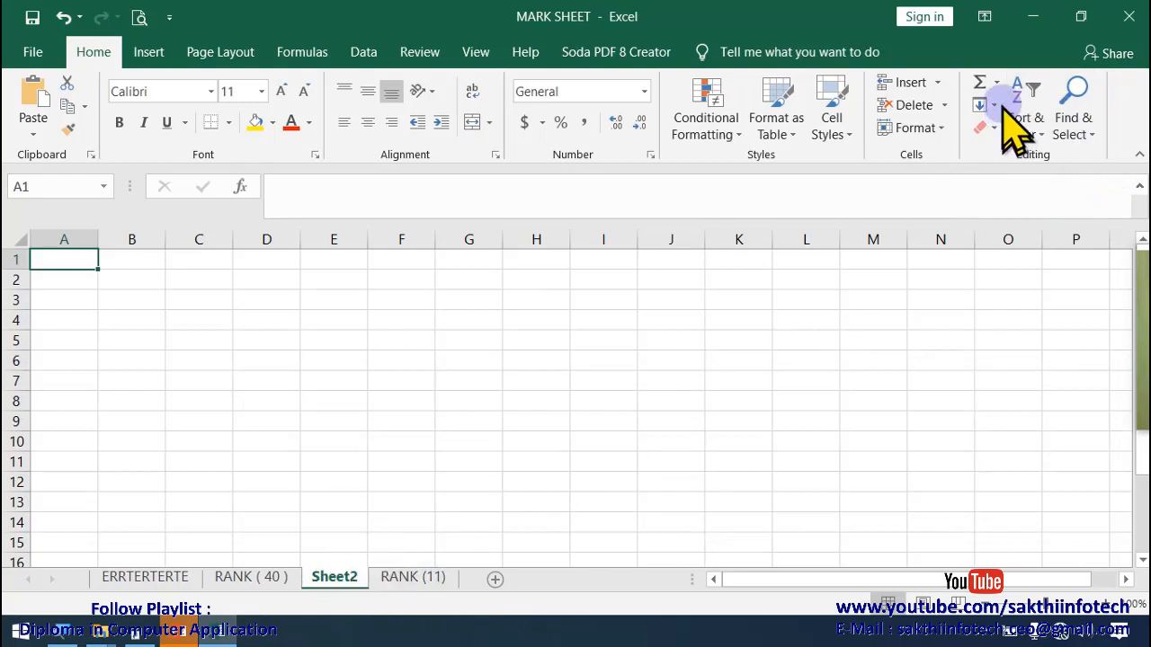
pyautogui.click(546, 579)
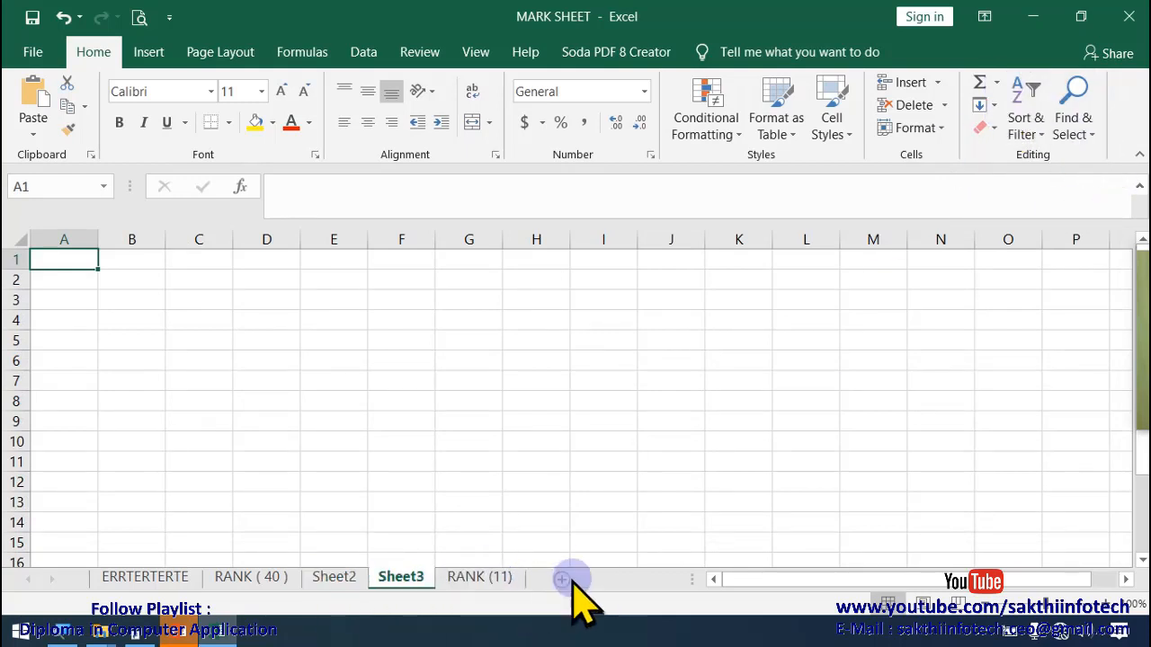
pyautogui.click(580, 580)
pyautogui.click(629, 579)
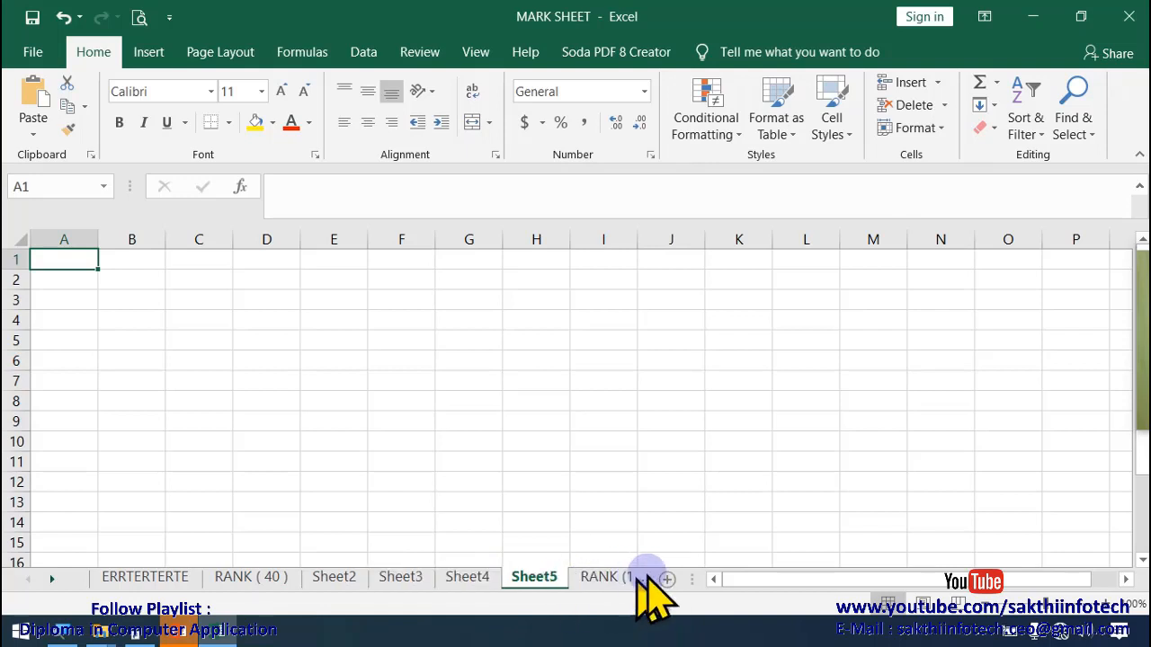
# Delete the blank sheets Sheet5, Sheet4 and Sheet3 from the workbook
pyautogui.rightClick(534, 579)
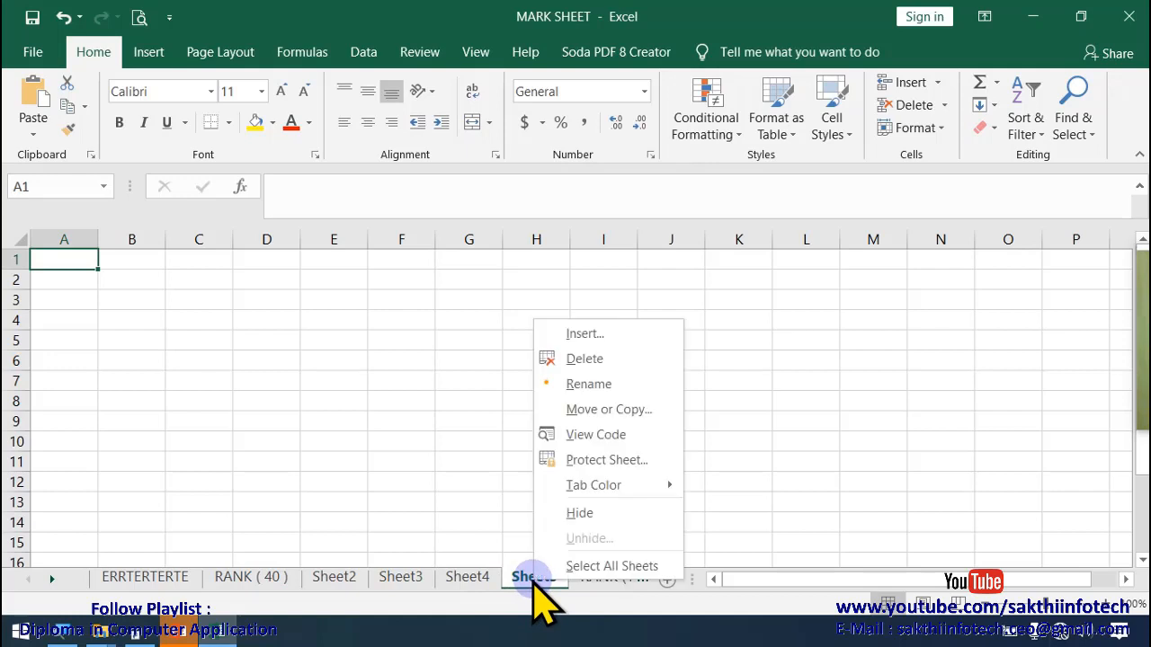
pyautogui.click(587, 361)
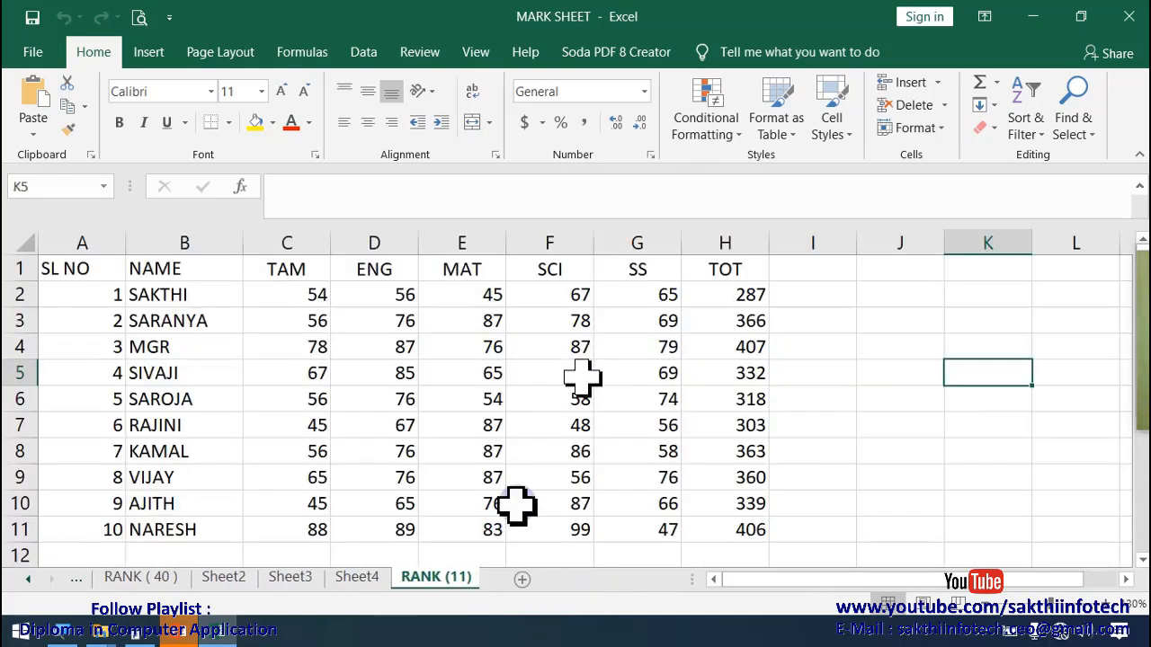
pyautogui.rightClick(359, 583)
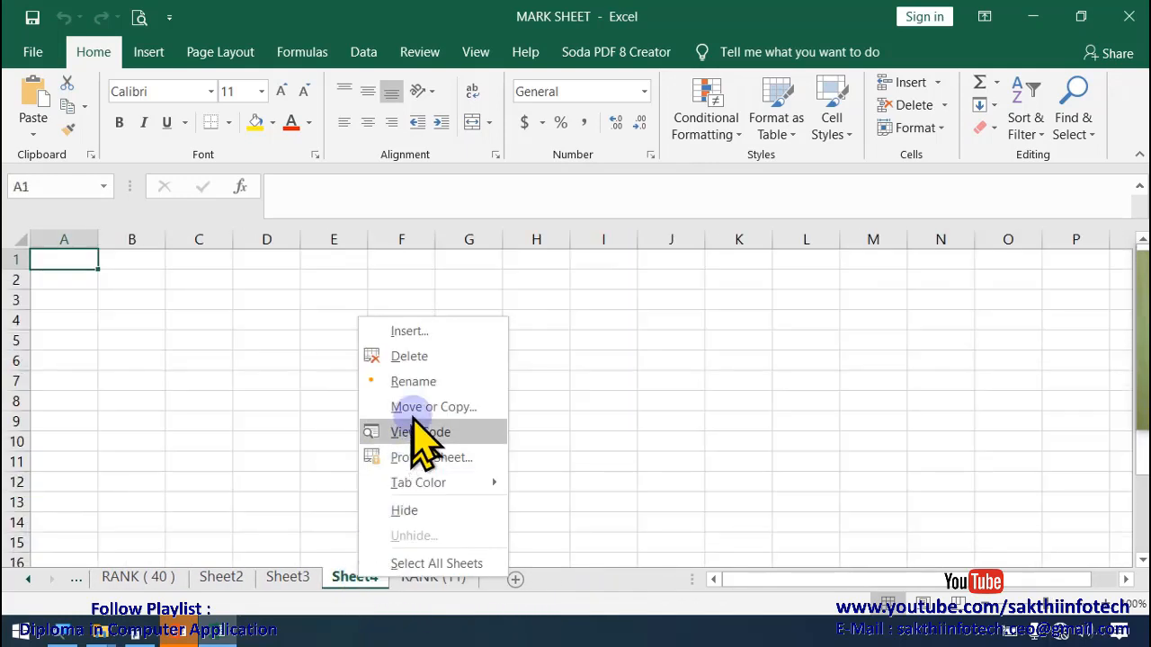
pyautogui.click(413, 356)
pyautogui.rightClick(302, 578)
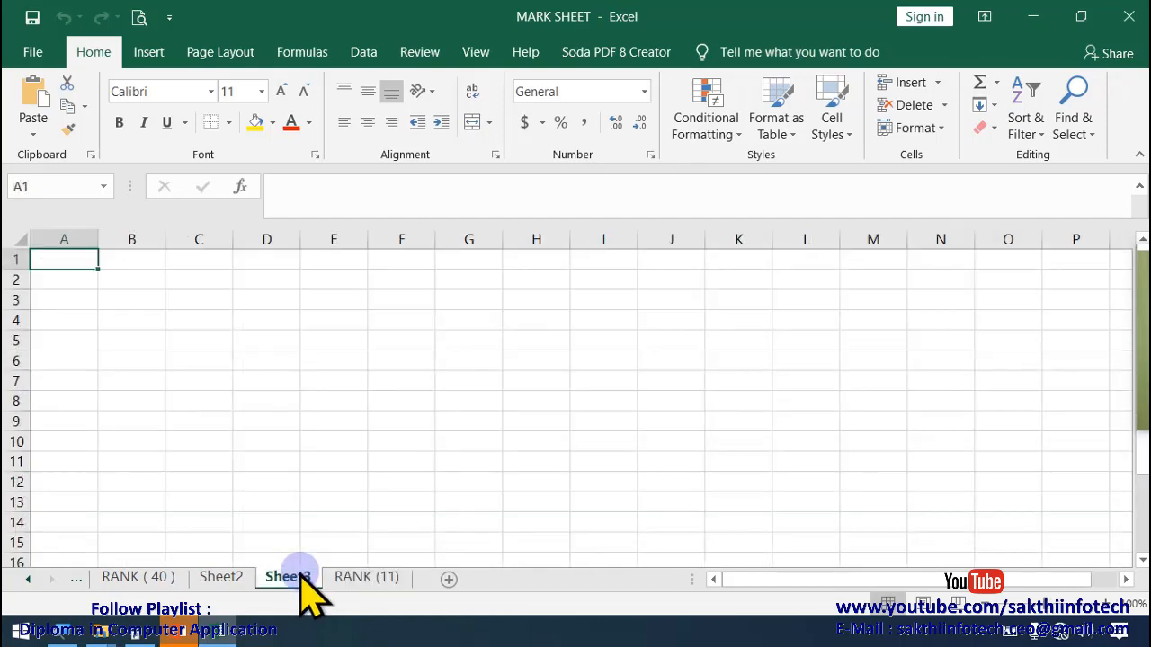
pyautogui.click(352, 351)
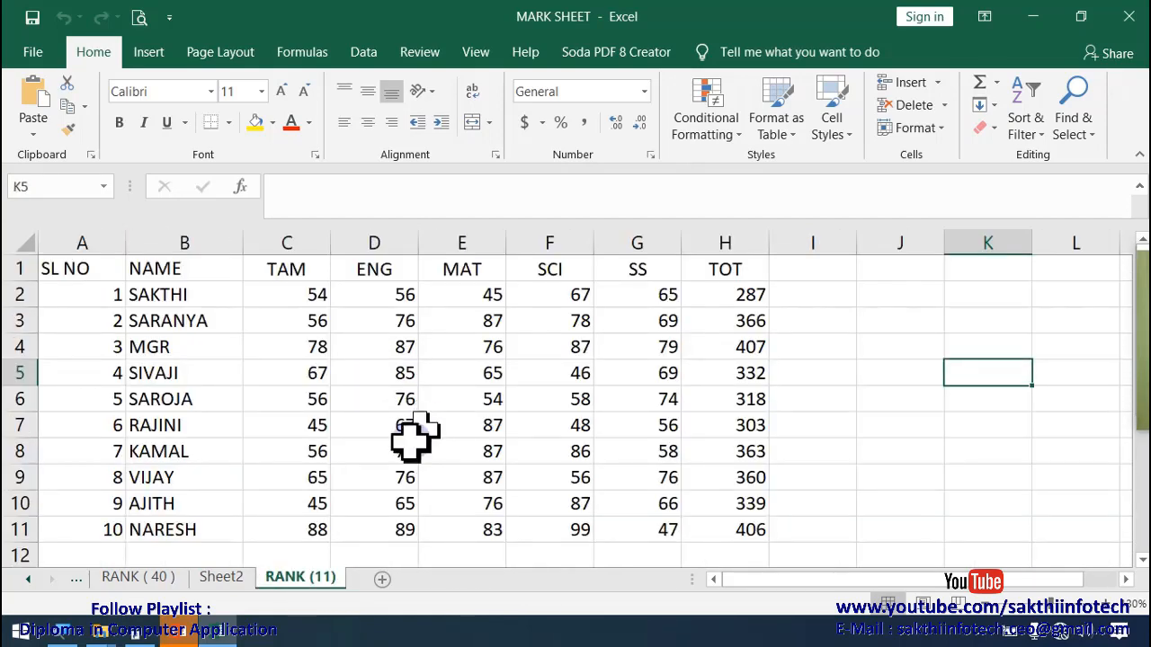
pyautogui.click(938, 83)
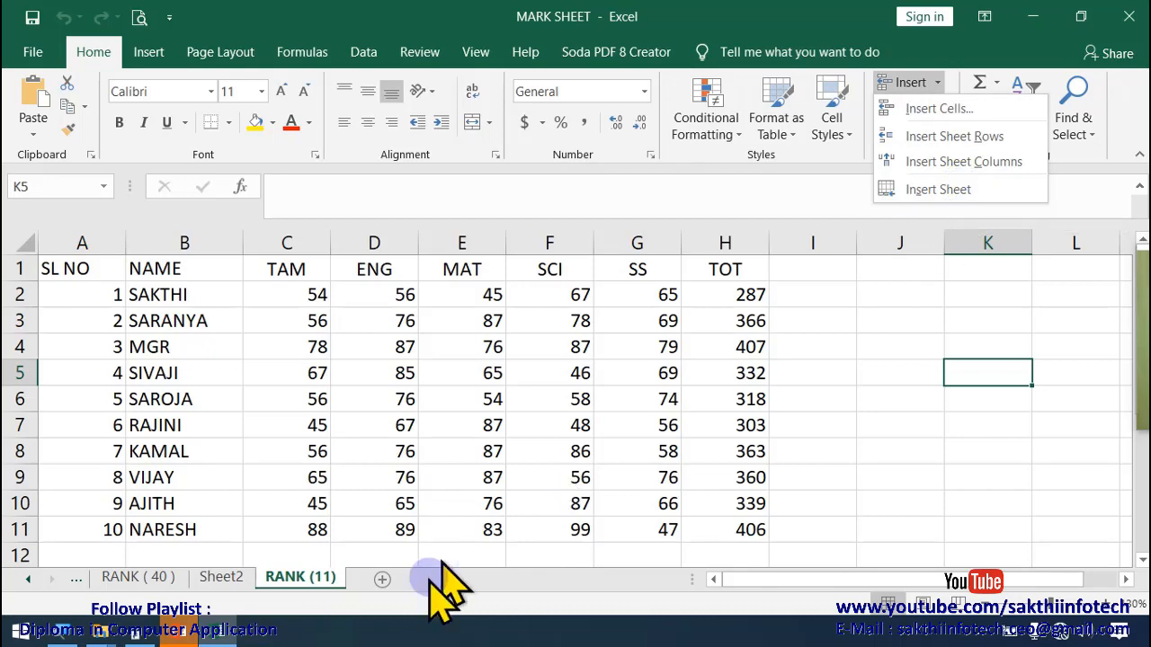
pyautogui.click(880, 388)
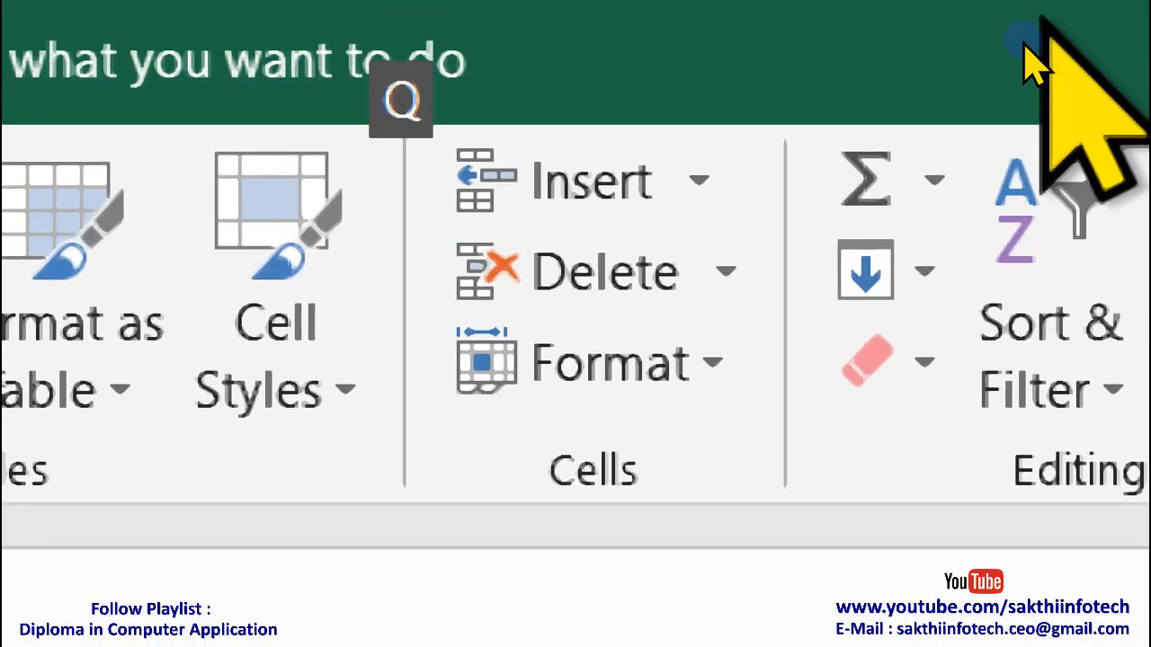
pyautogui.click(725, 272)
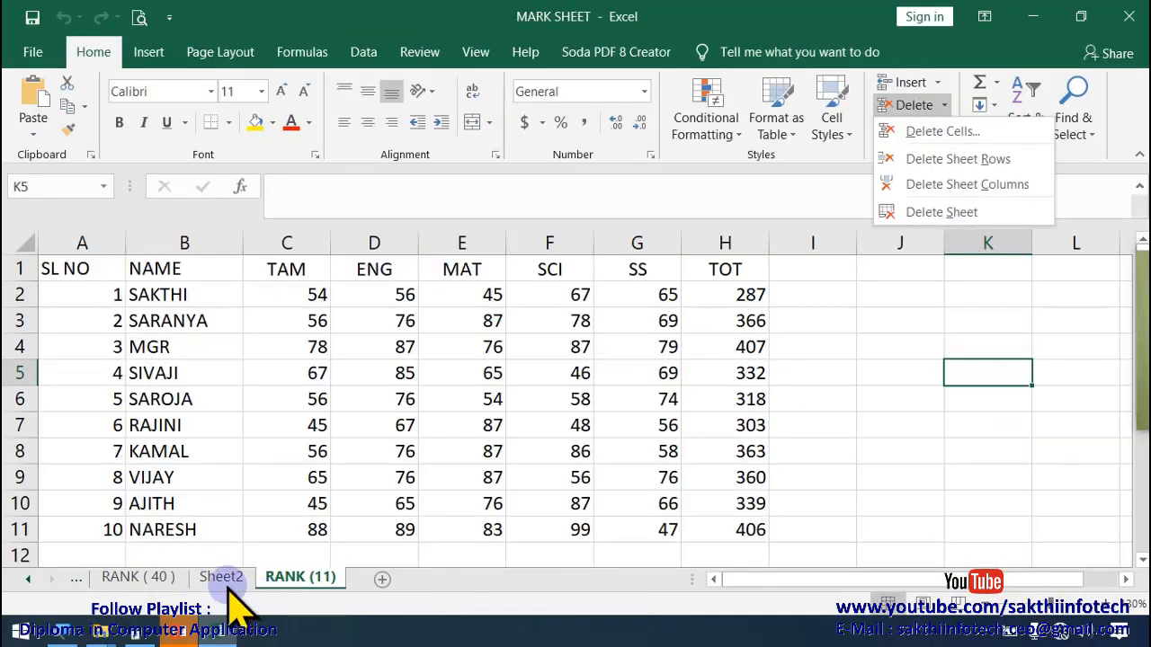
pyautogui.click(225, 580)
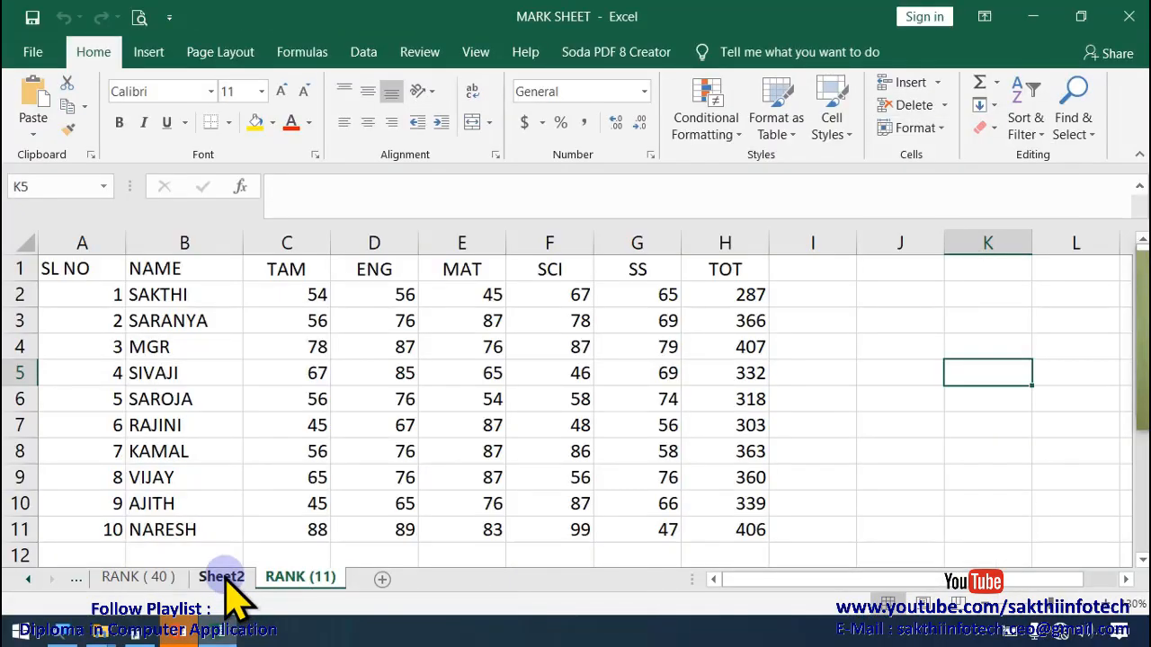
# Delete the blank Sheet2 and bring the first sheet tabs back into view
pyautogui.click(224, 578)
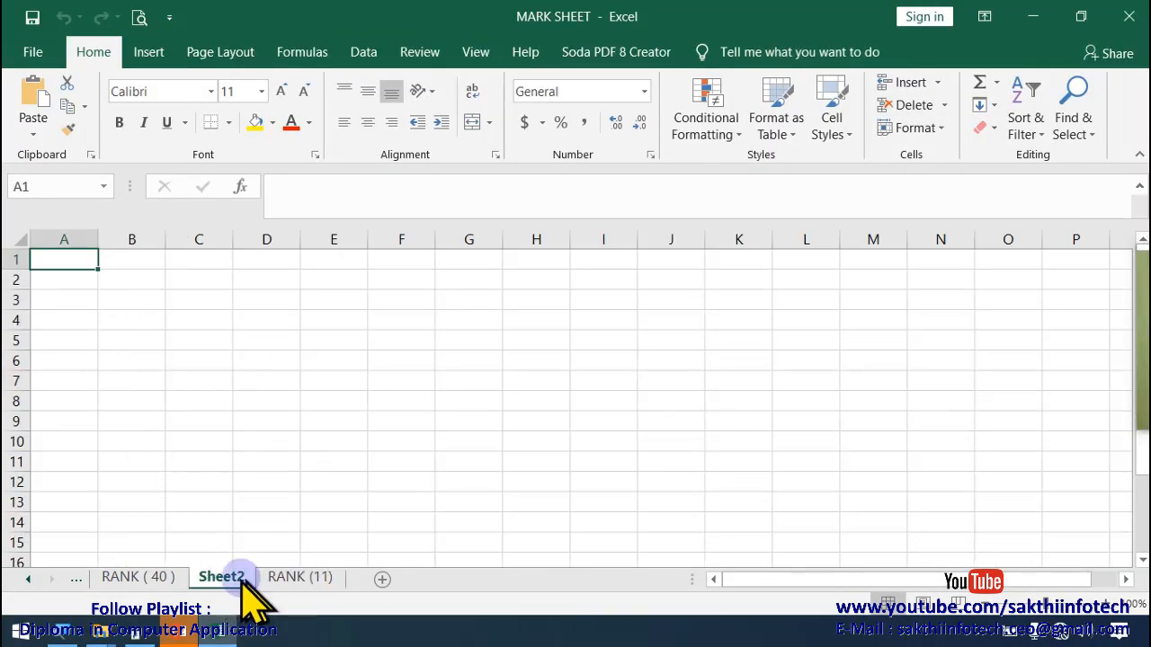
pyautogui.rightClick(232, 582)
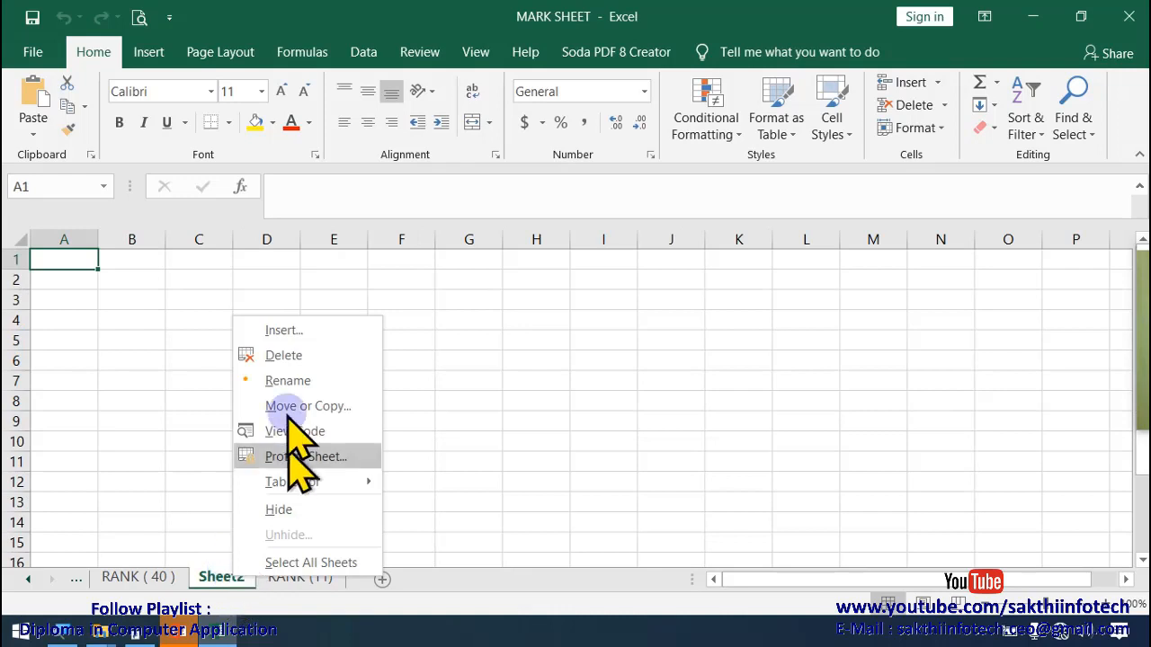
pyautogui.click(944, 105)
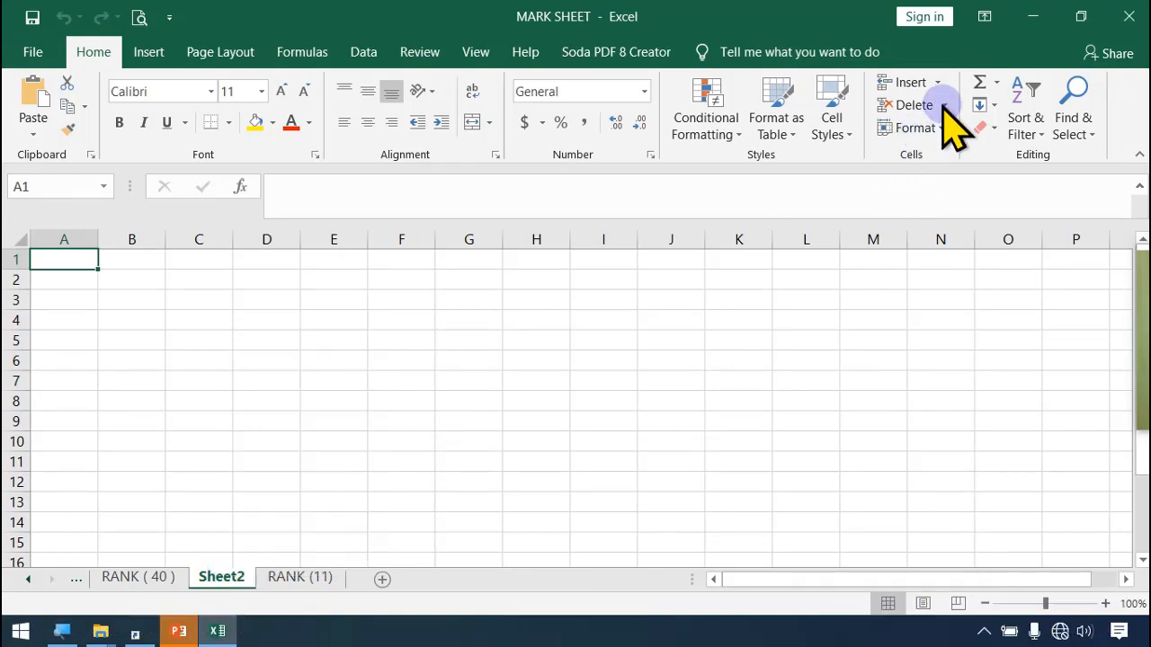
pyautogui.click(944, 106)
pyautogui.click(953, 210)
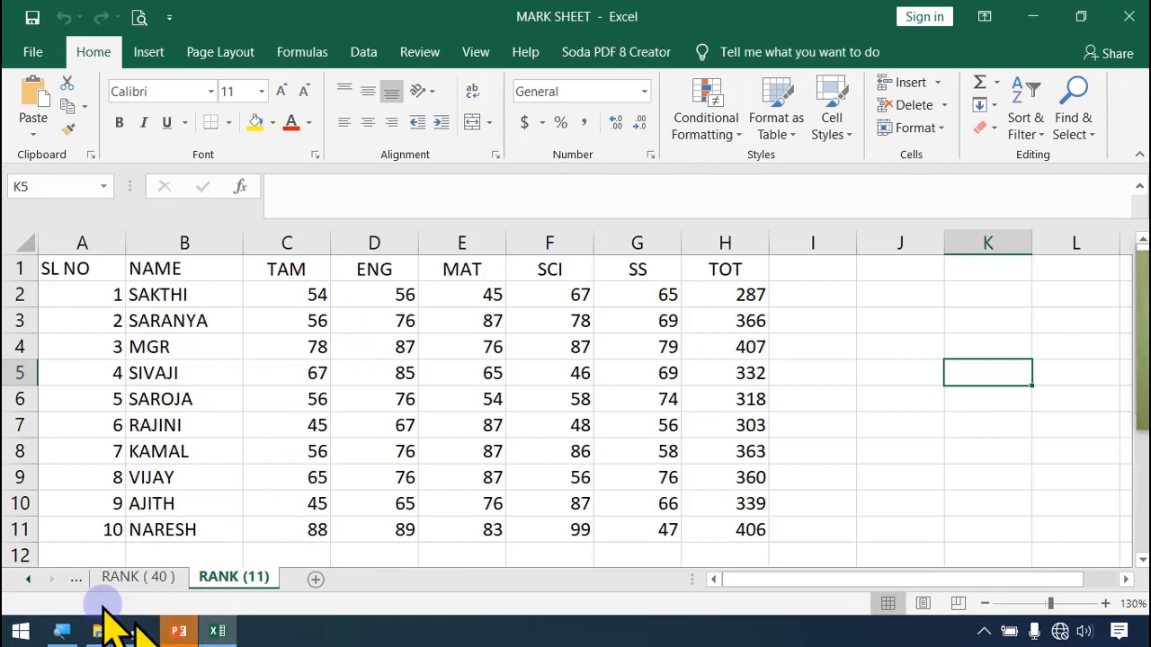
pyautogui.click(27, 580)
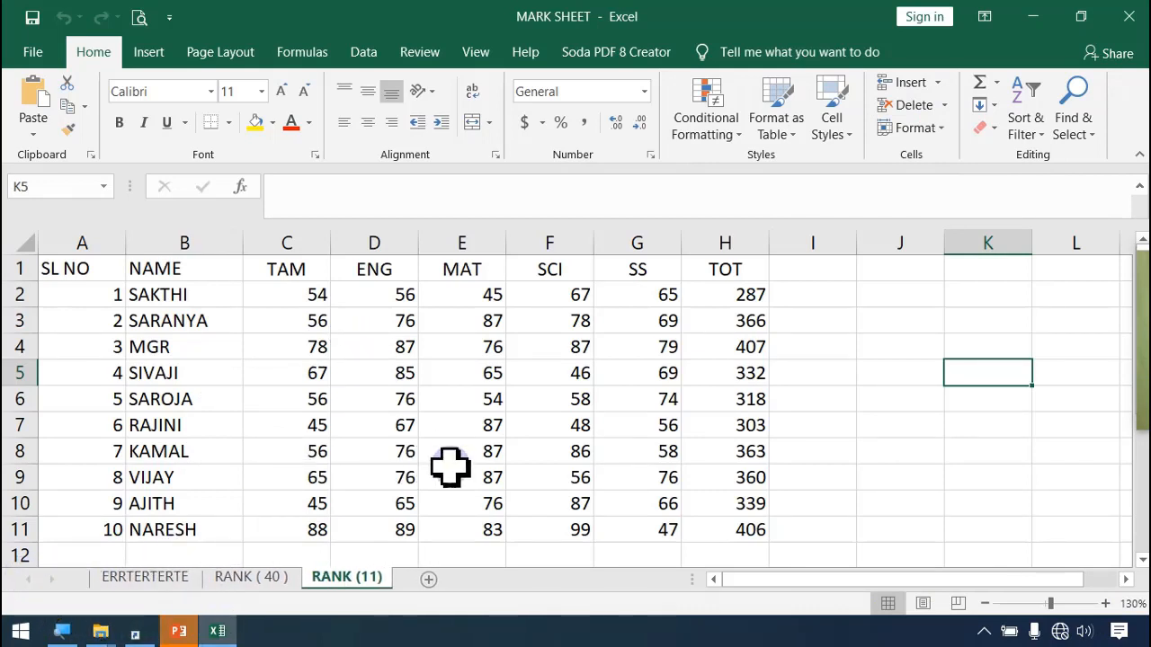
# Look over the RANK ( 40 ) sheet, plus the names in B2:B11 and marks in C2:G11 on the RANK (11) sheet
pyautogui.click(940, 129)
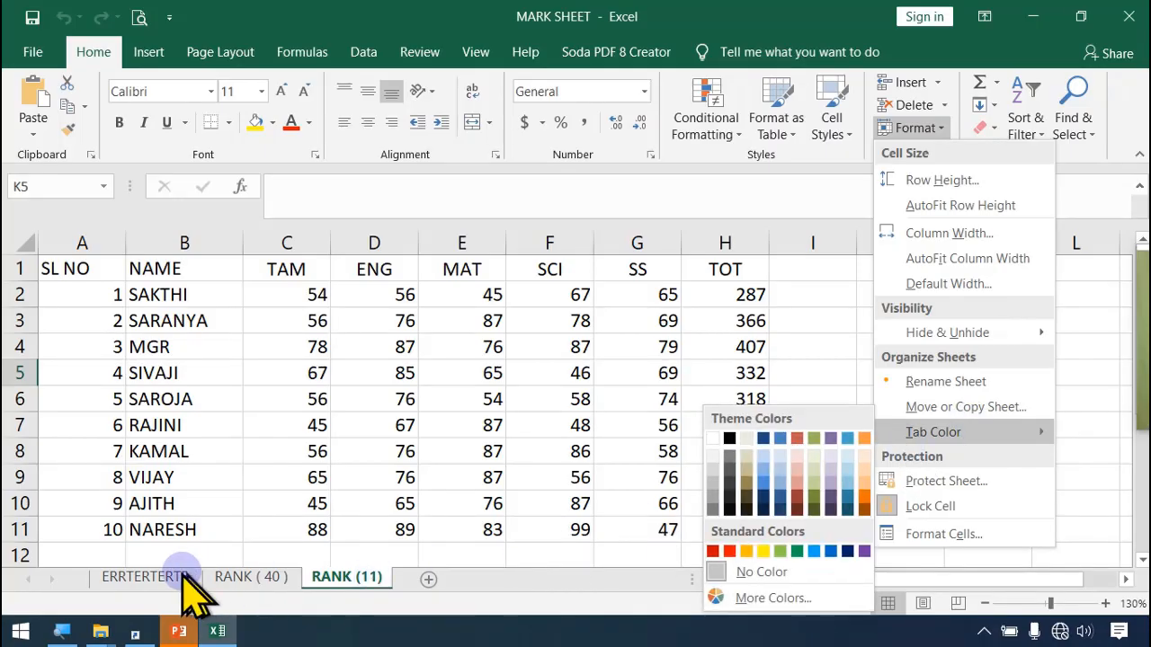
pyautogui.click(182, 580)
pyautogui.click(245, 580)
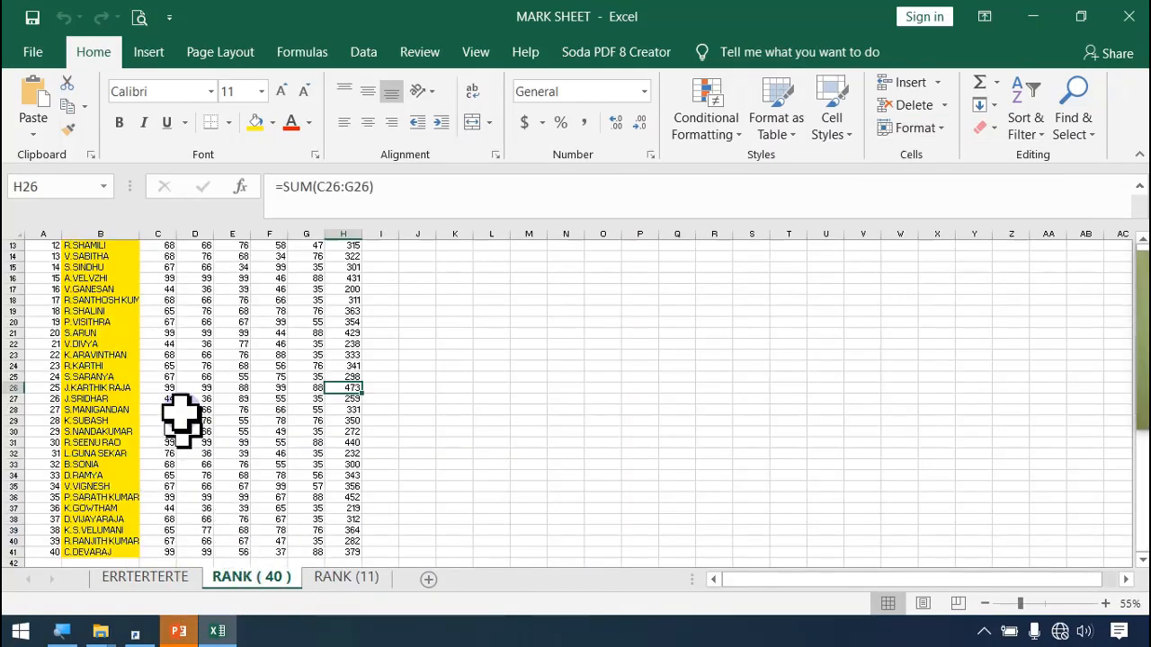
pyautogui.click(349, 580)
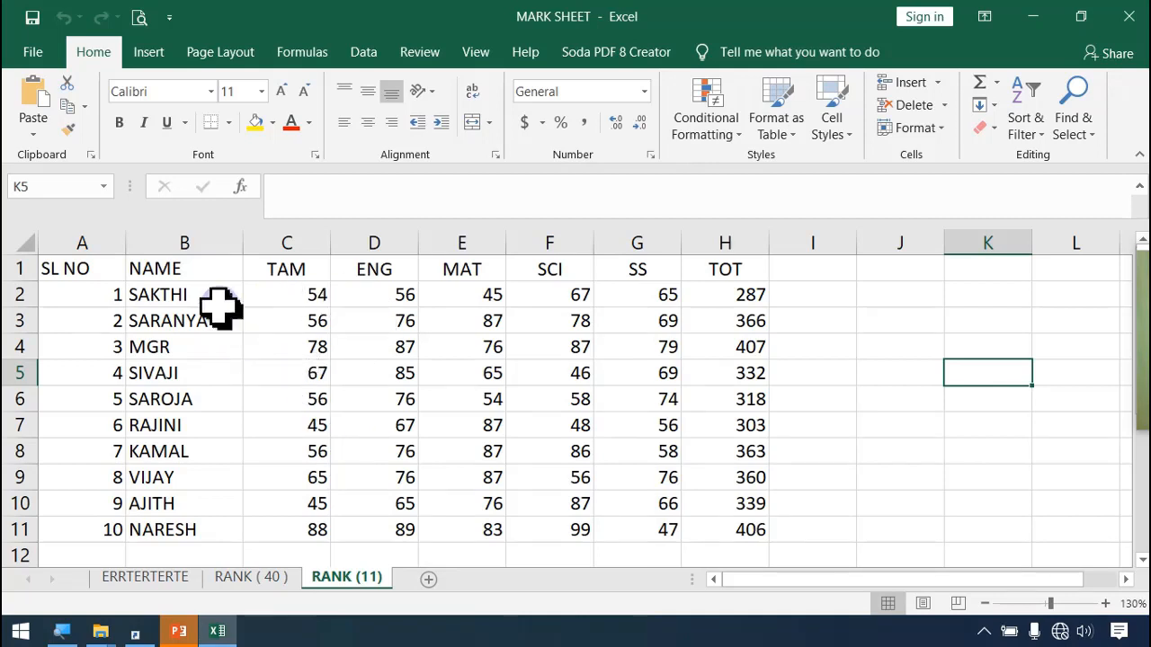
pyautogui.moveTo(198, 295); pyautogui.dragTo(185, 533)
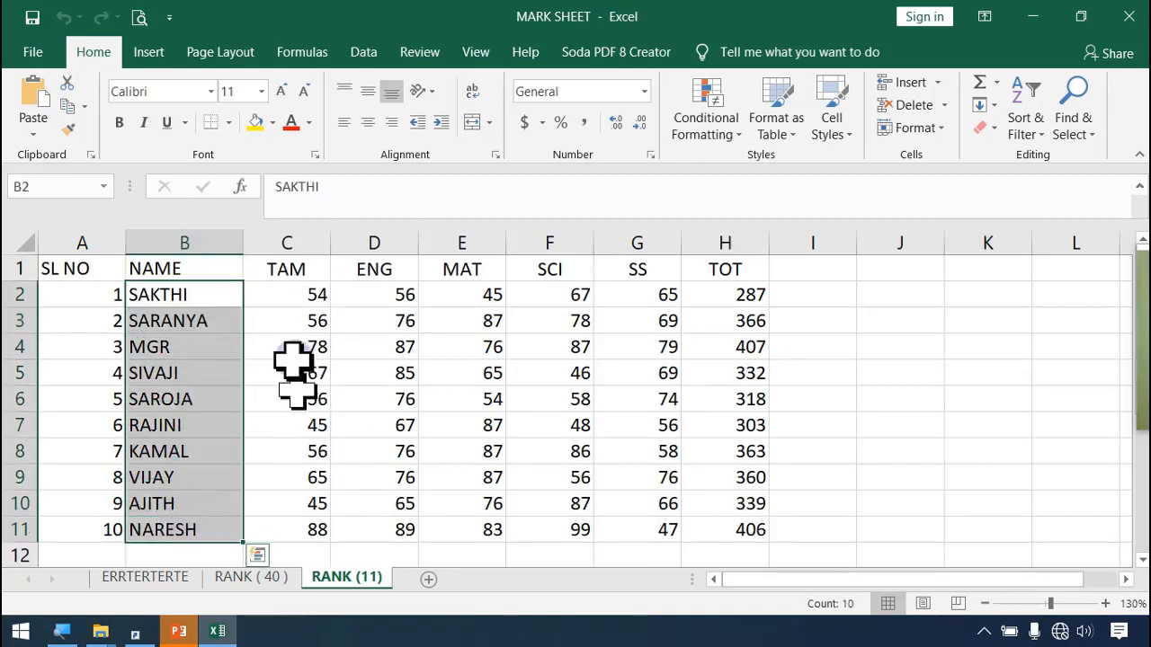
pyautogui.moveTo(305, 295); pyautogui.dragTo(662, 530)
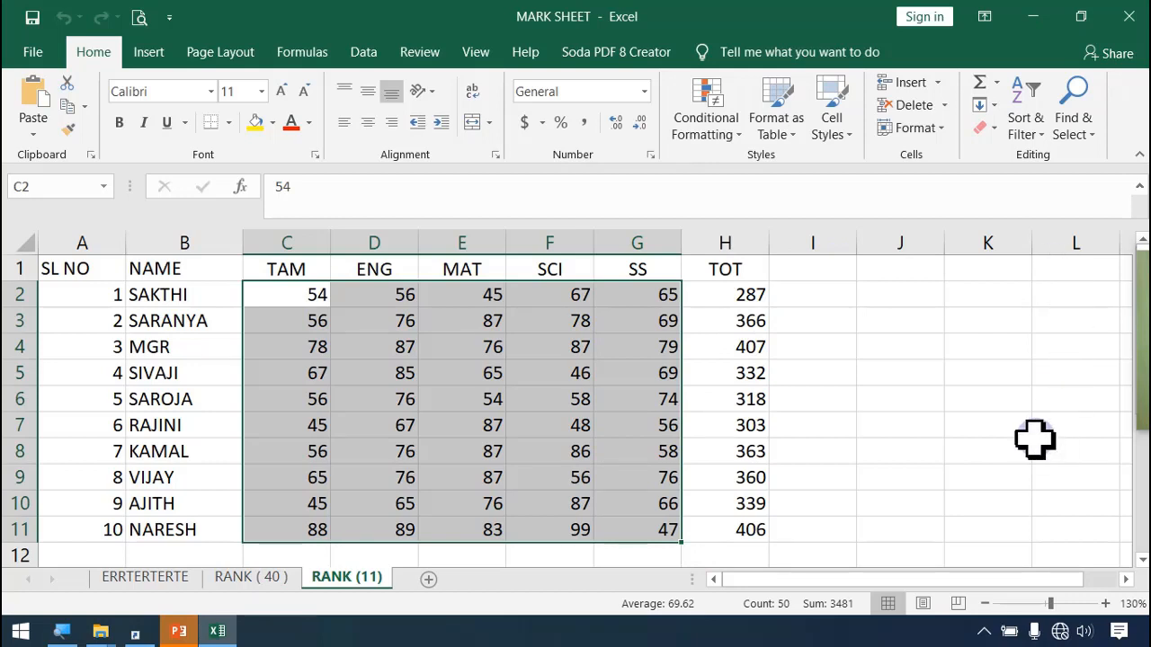
# Create a copy of the RANK (11) sheet at the end of the MARK SHEET.xlsx workbook
pyautogui.click(354, 583)
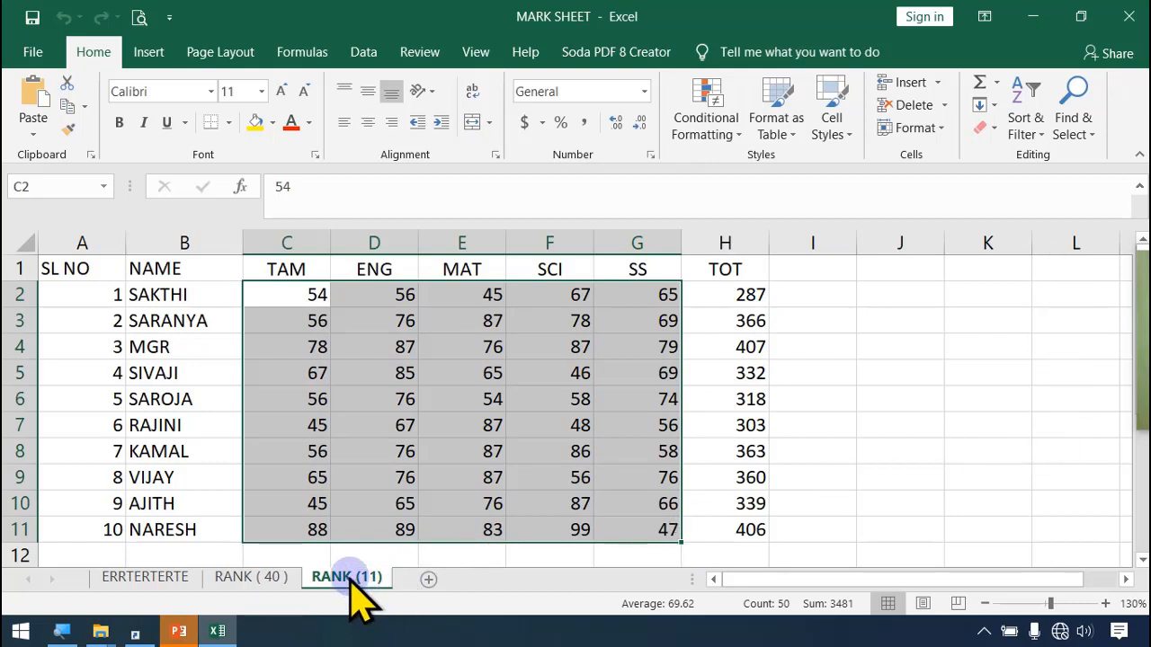
pyautogui.click(940, 130)
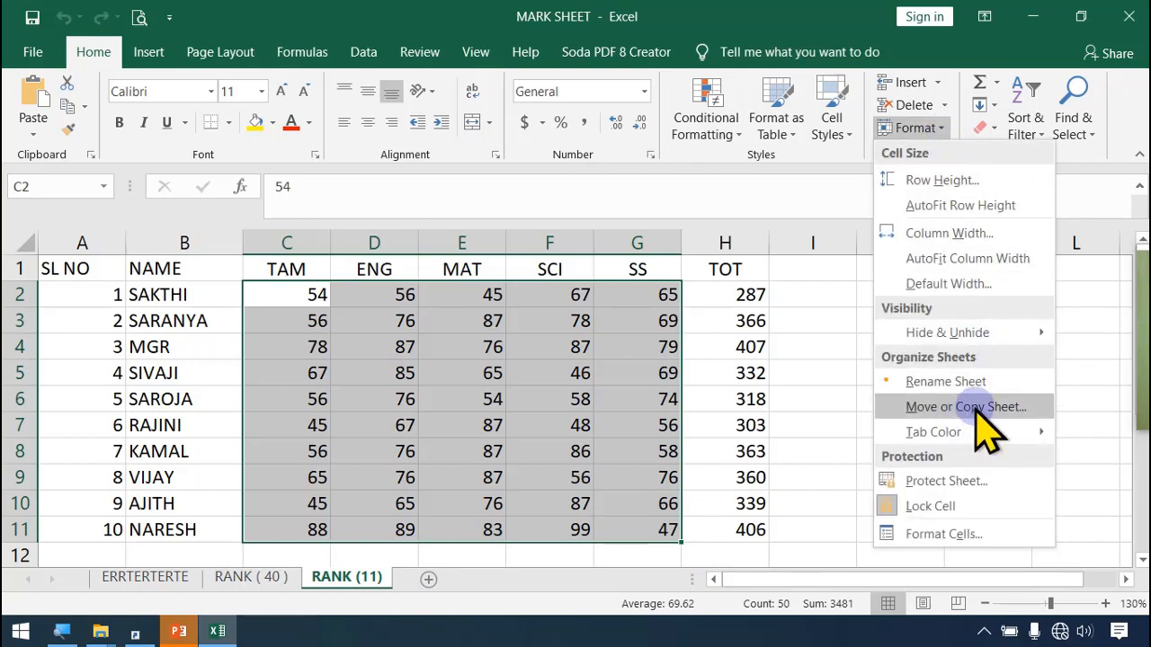
pyautogui.rightClick(353, 580)
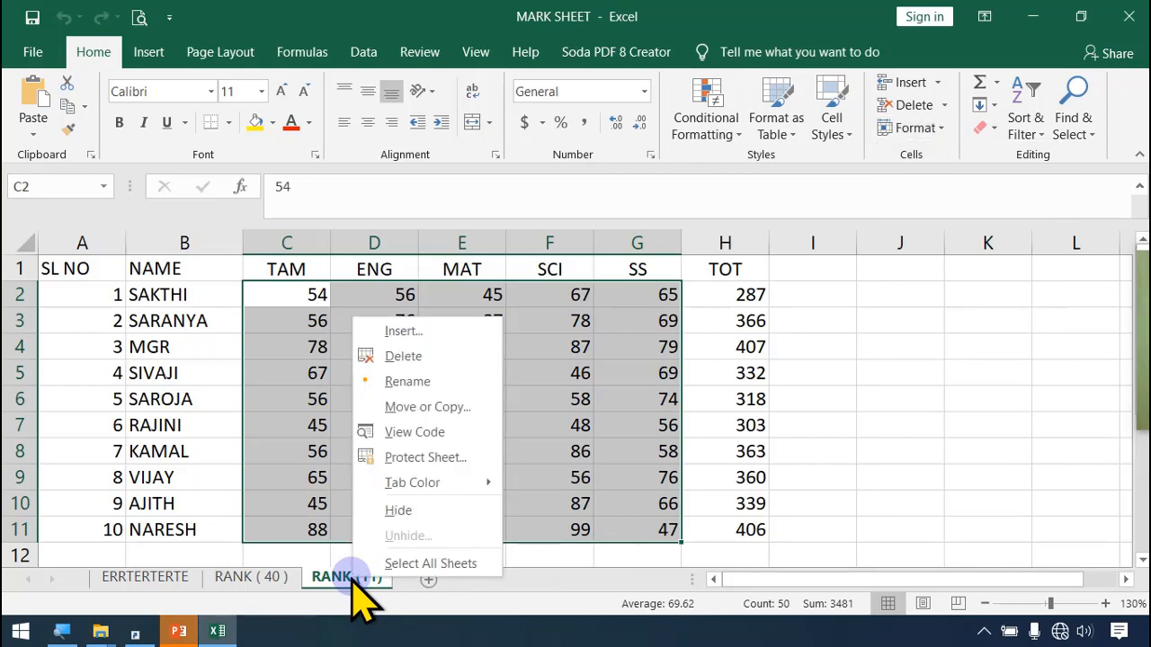
pyautogui.click(427, 408)
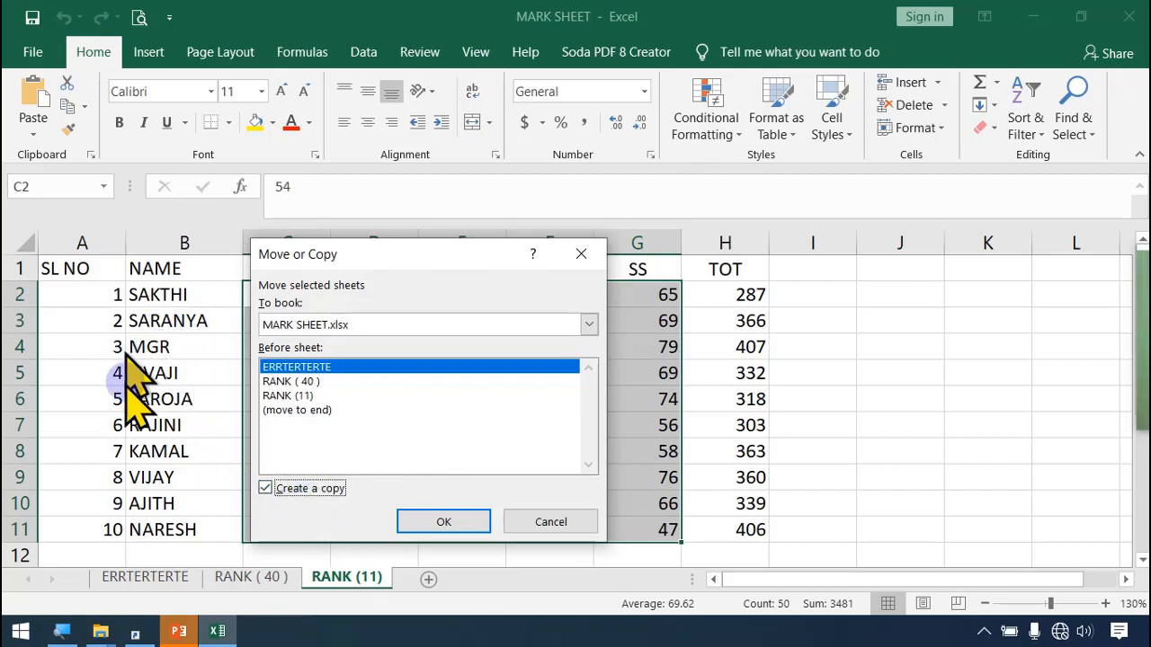
pyautogui.click(310, 412)
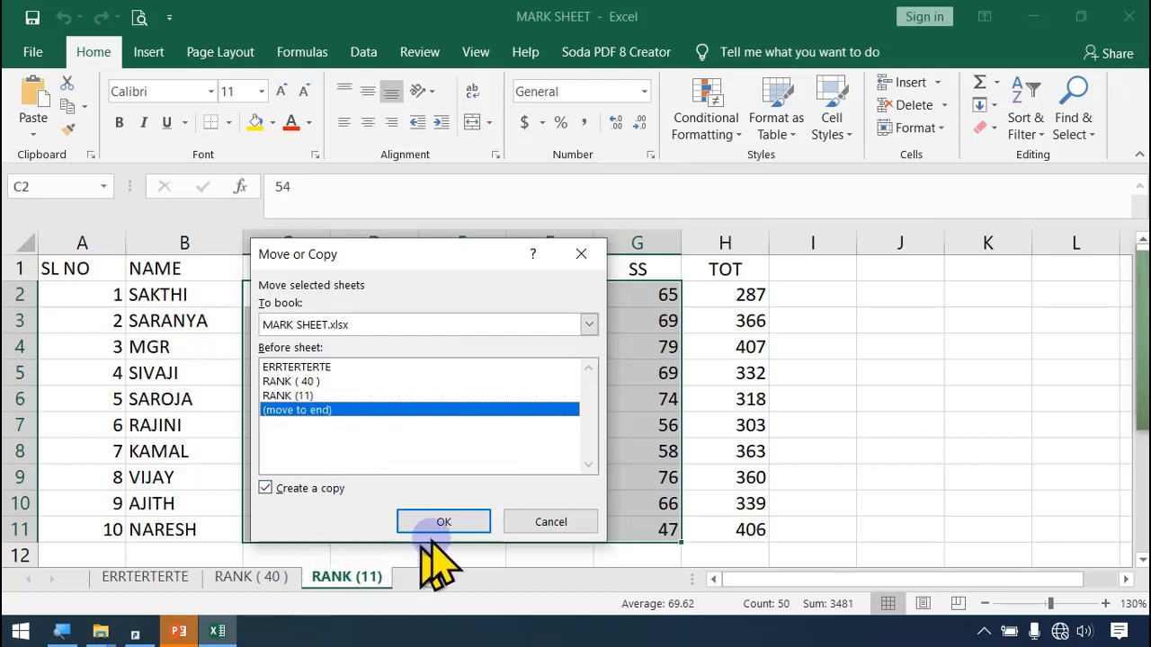
pyautogui.click(450, 522)
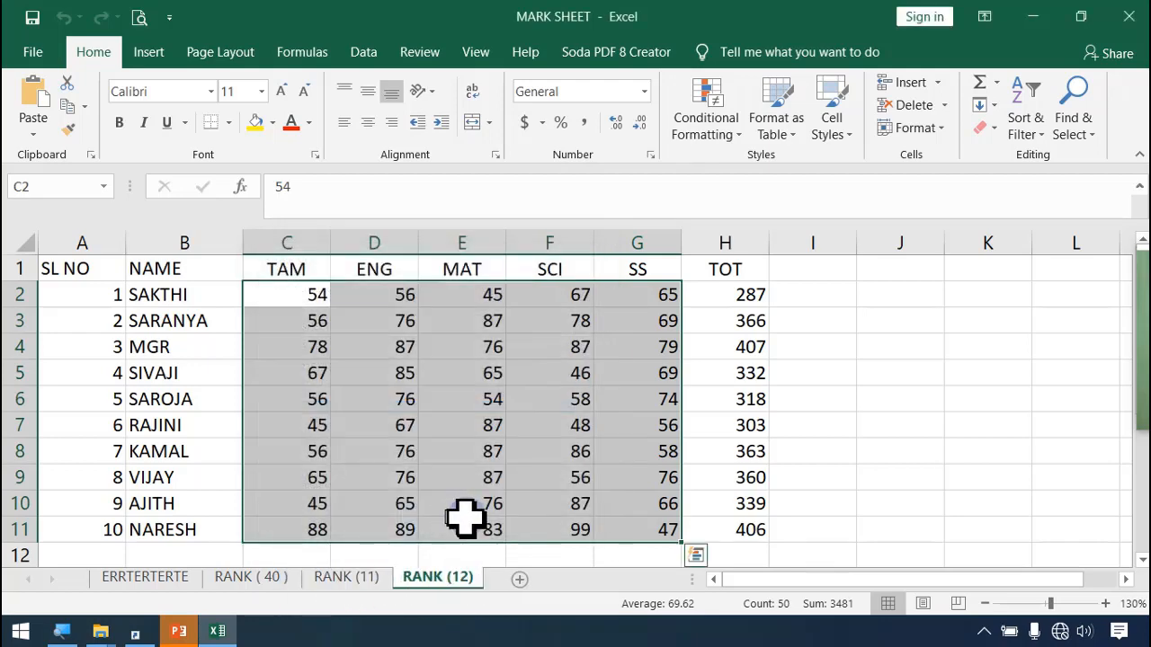
# Rename the copied RANK (12) sheet as 7 C SEC
pyautogui.doubleClick(454, 577)
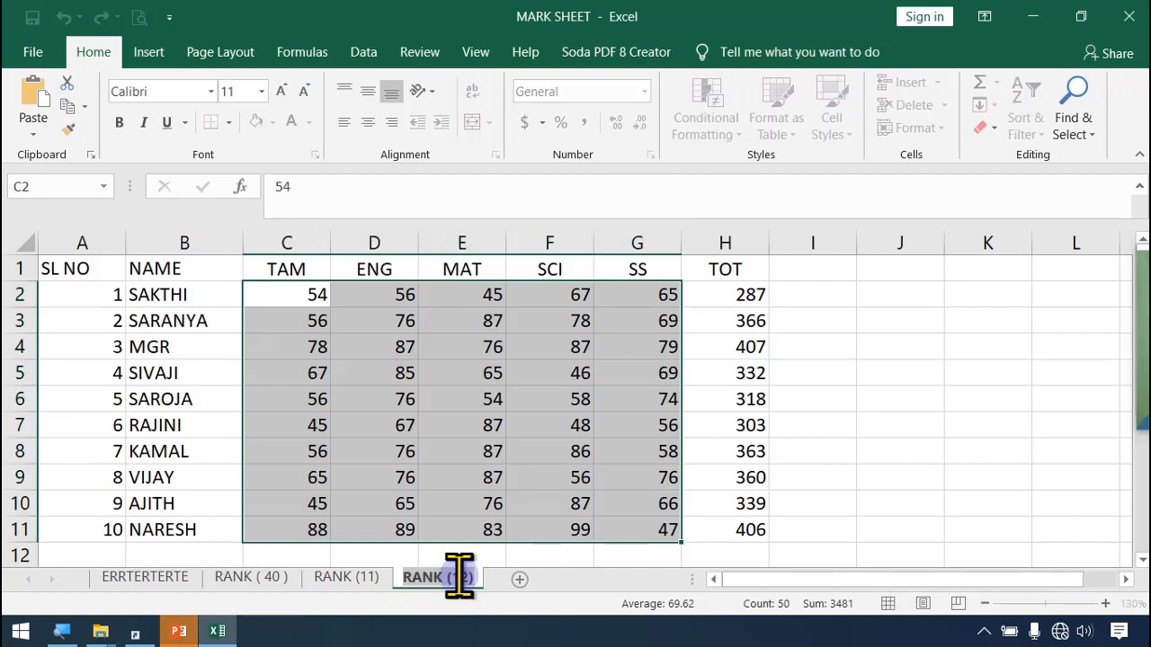
pyautogui.write('7 C SEC')
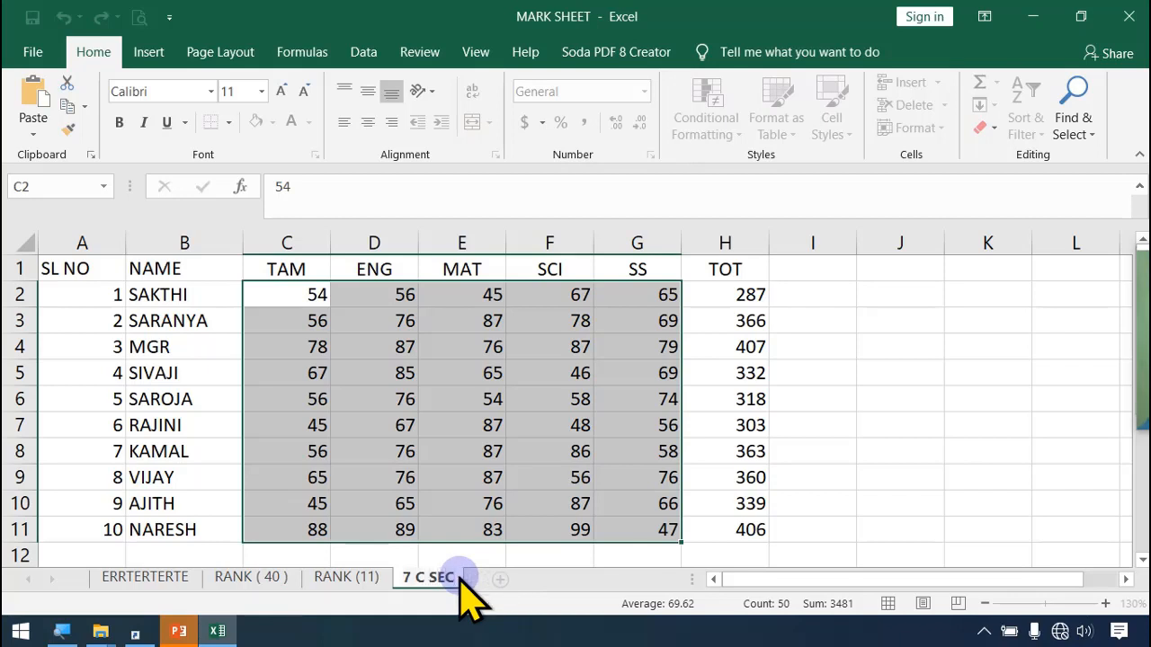
pyautogui.click(541, 449)
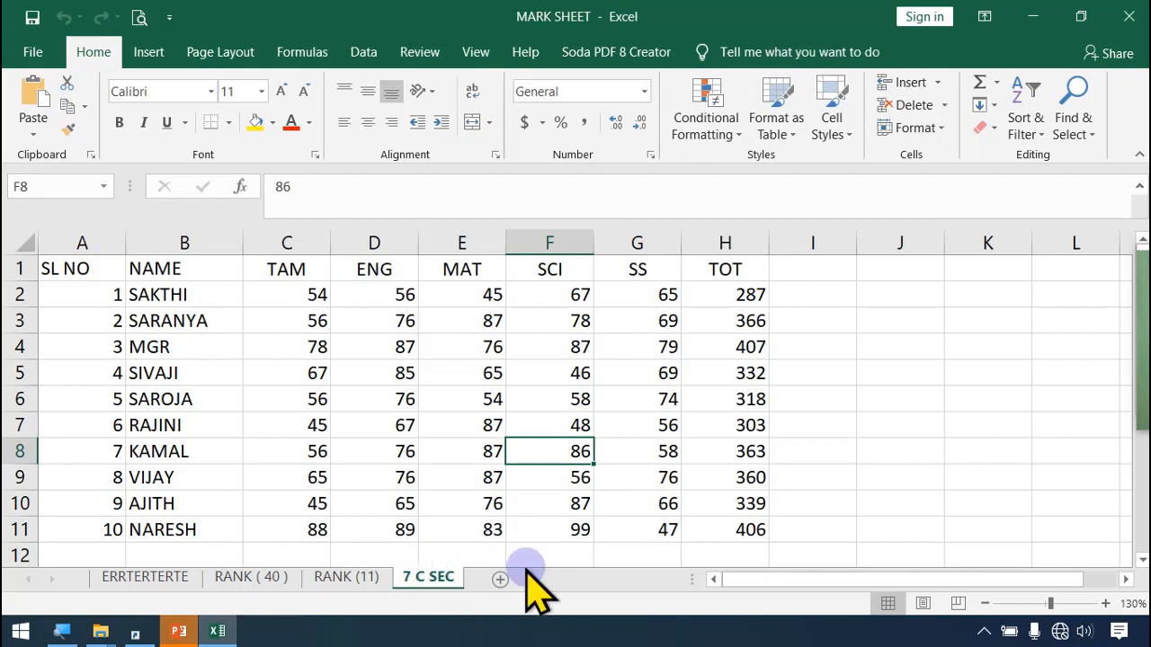
# Create a copy of the 7 C SEC sheet at the end of the workbook
pyautogui.rightClick(445, 577)
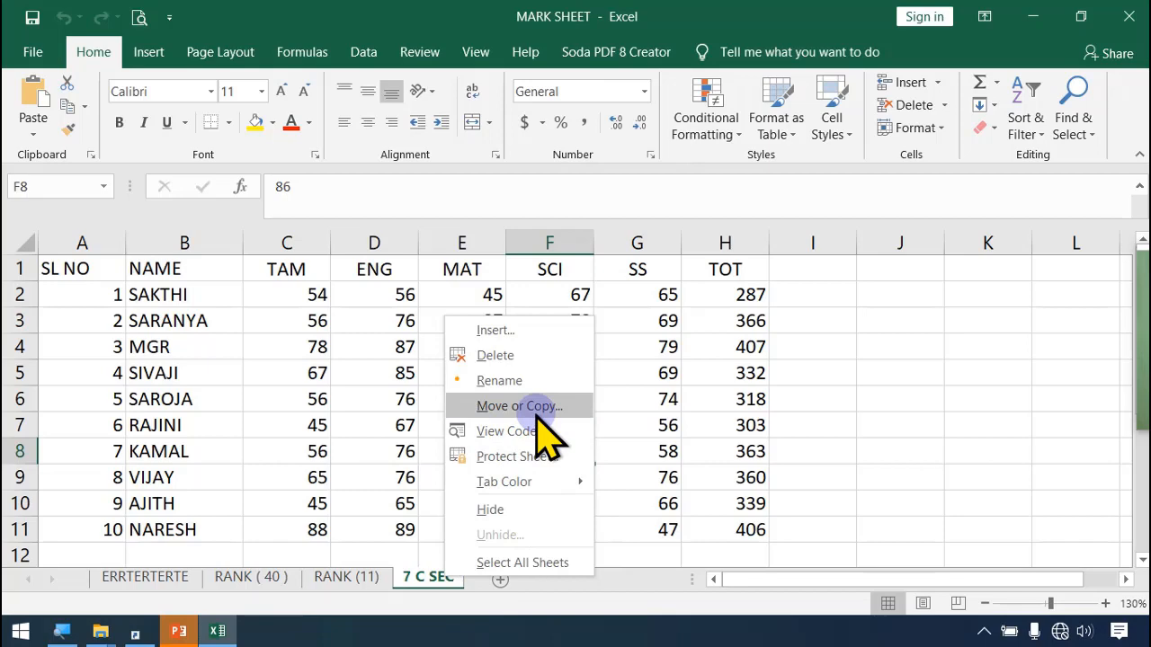
pyautogui.click(940, 127)
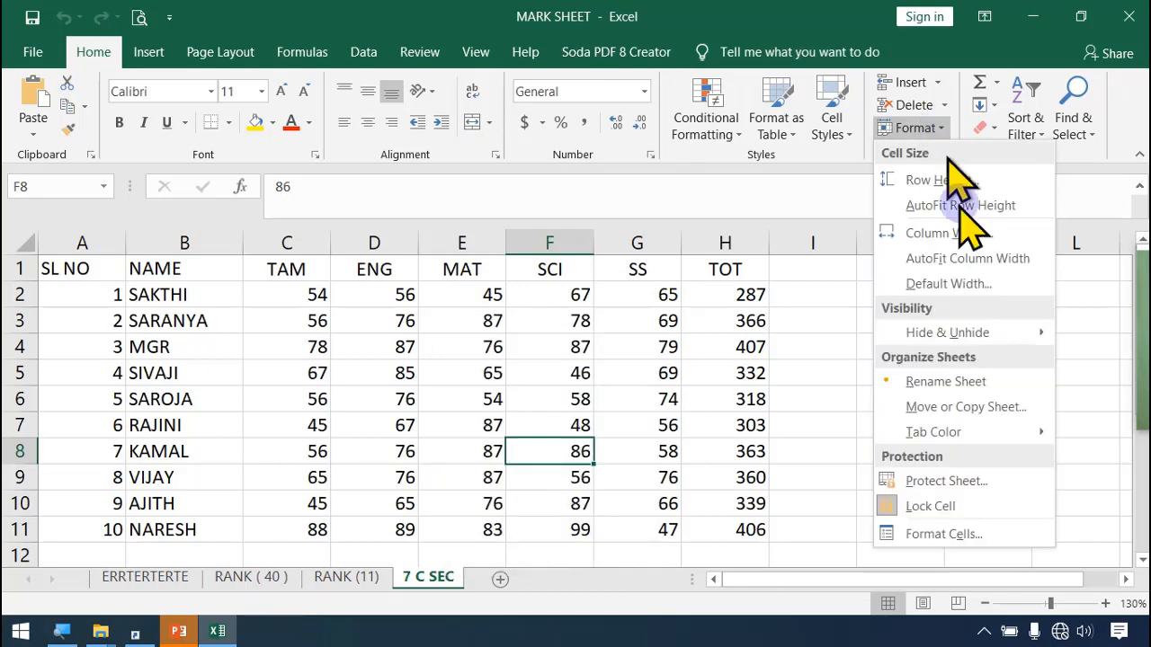
pyautogui.click(964, 409)
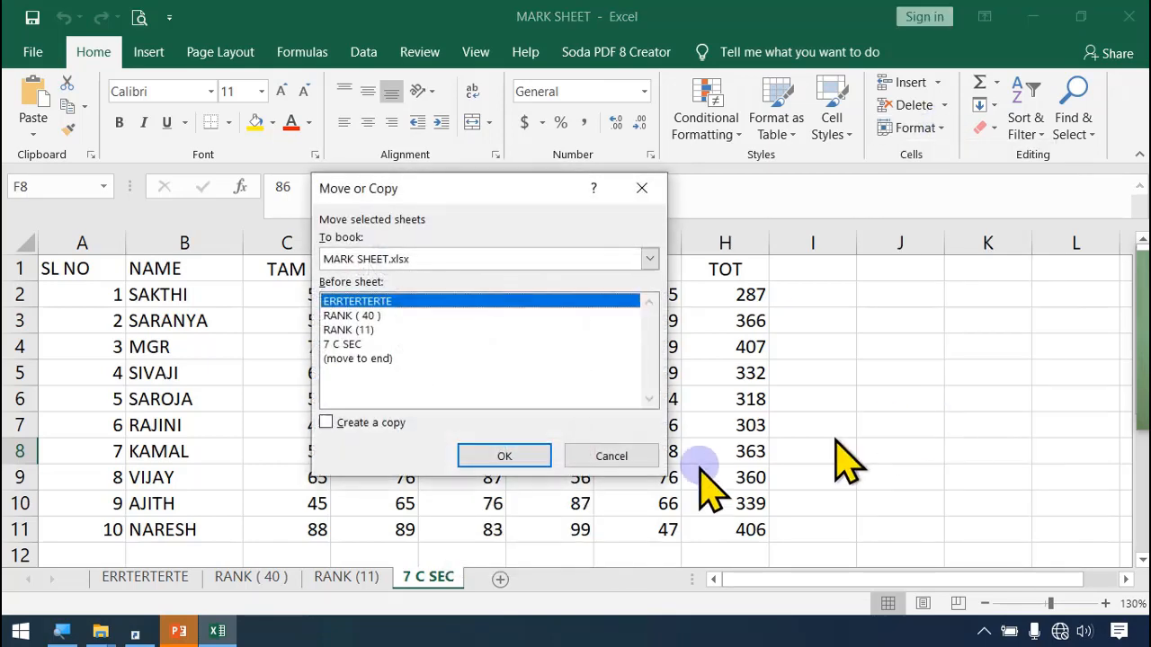
pyautogui.click(378, 359)
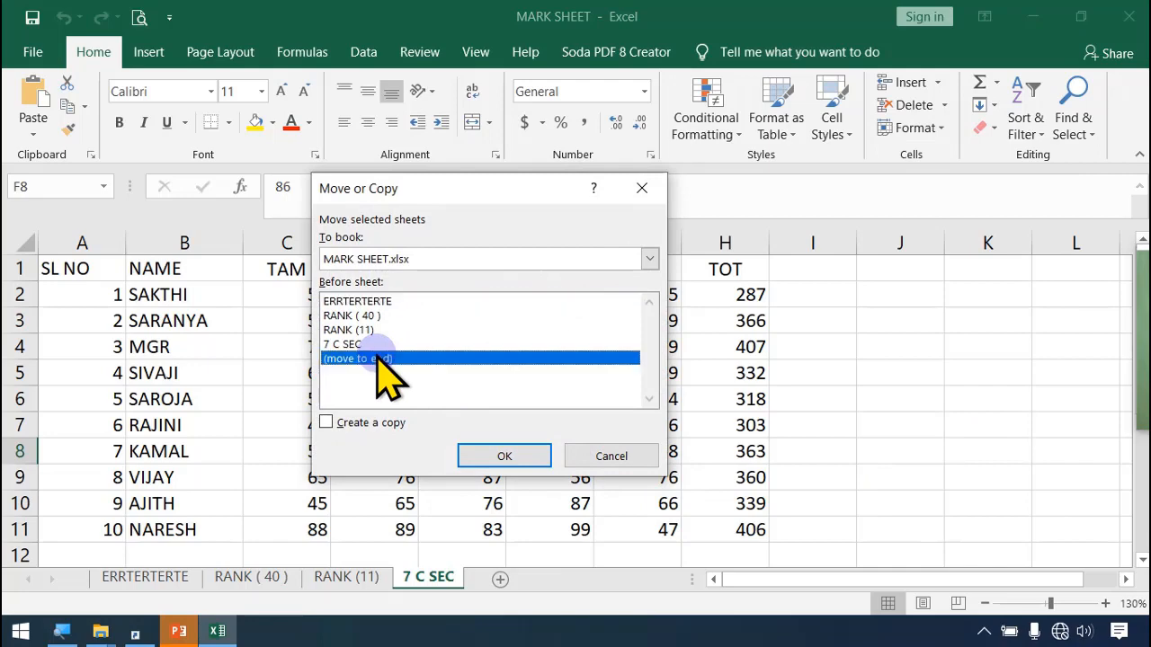
pyautogui.click(360, 423)
pyautogui.click(506, 456)
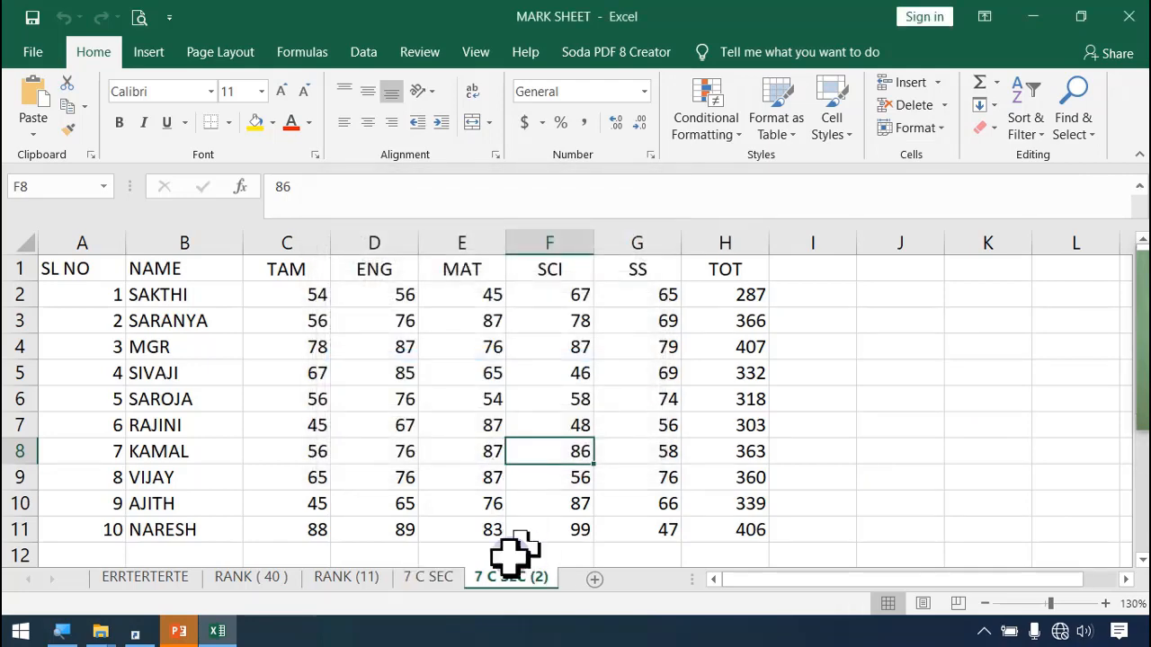
# Rename the copied 7 C SEC (2) sheet as 7 D SEC
pyautogui.doubleClick(499, 576)
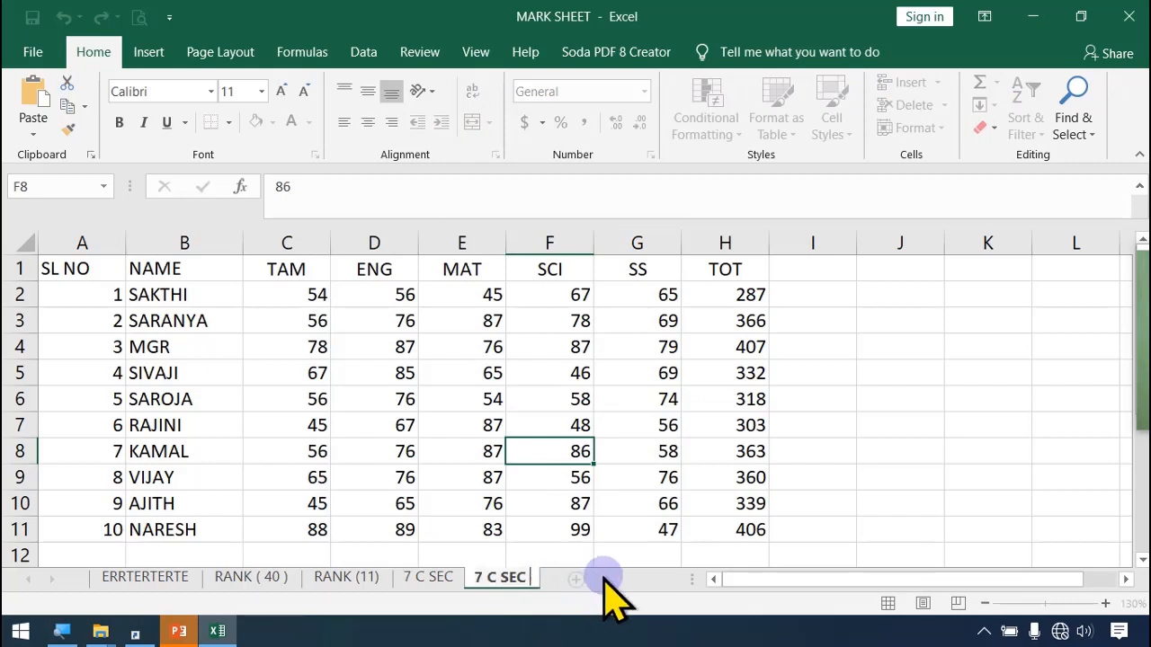
pyautogui.moveTo(528, 578); pyautogui.dragTo(507, 580)
pyautogui.click(496, 576)
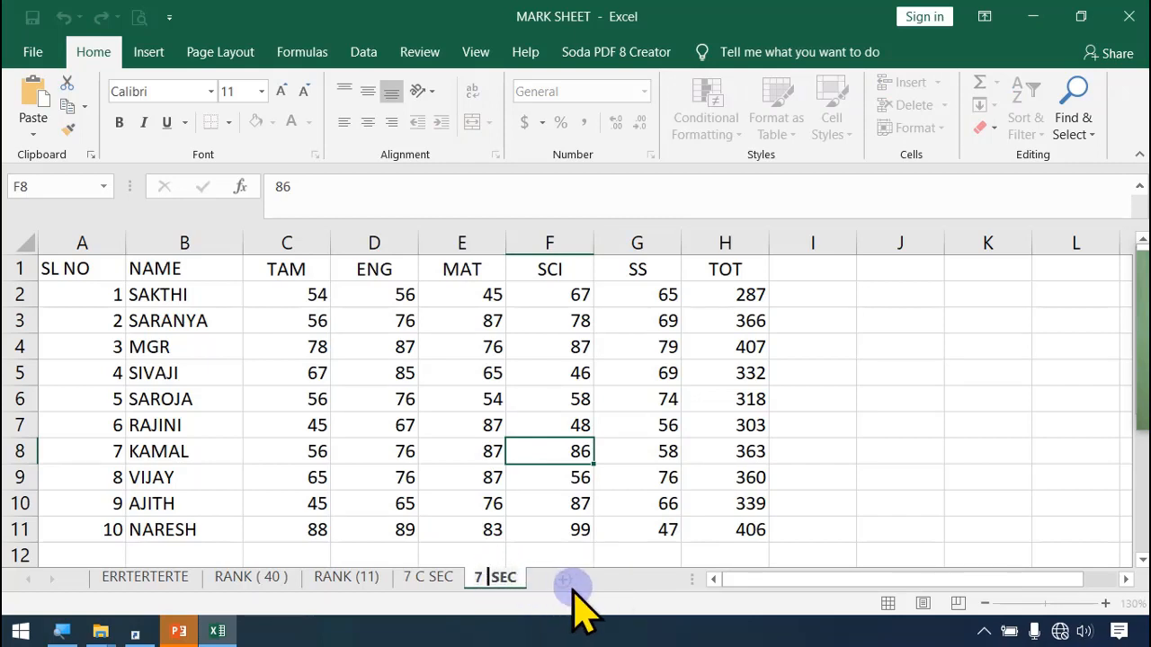
pyautogui.write('D')
pyautogui.click(638, 478)
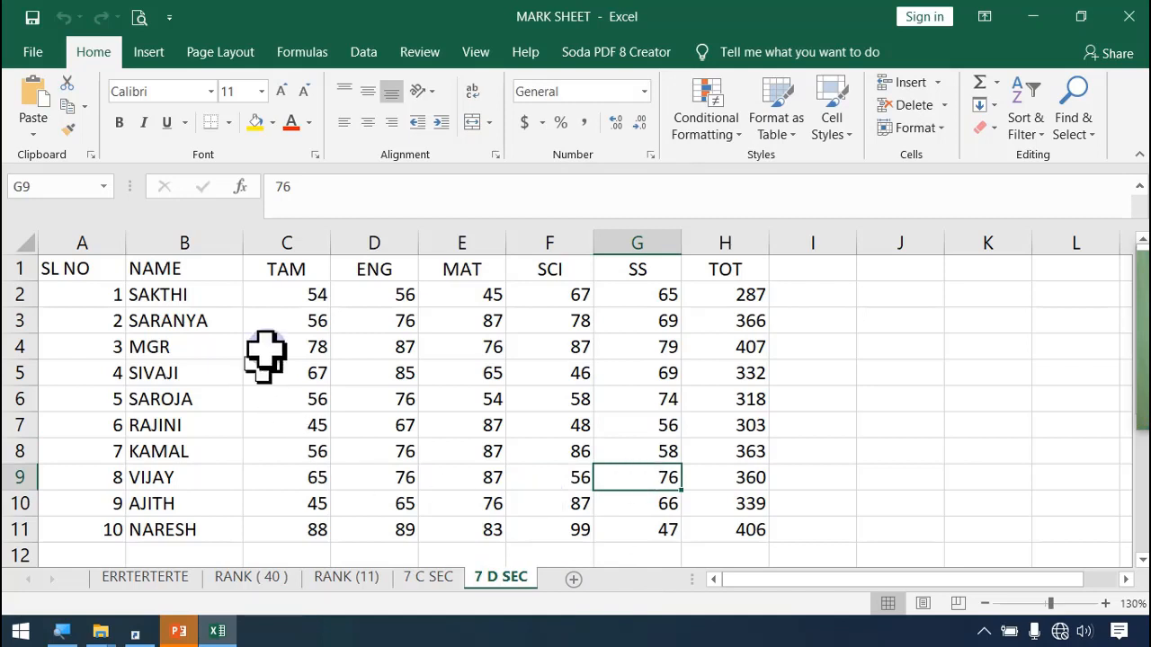
# Clear the student names and subject marks below the headers in columns B to G of the 7 D SEC sheet
pyautogui.moveTo(180, 301); pyautogui.dragTo(618, 550)
pyautogui.press('Delete')
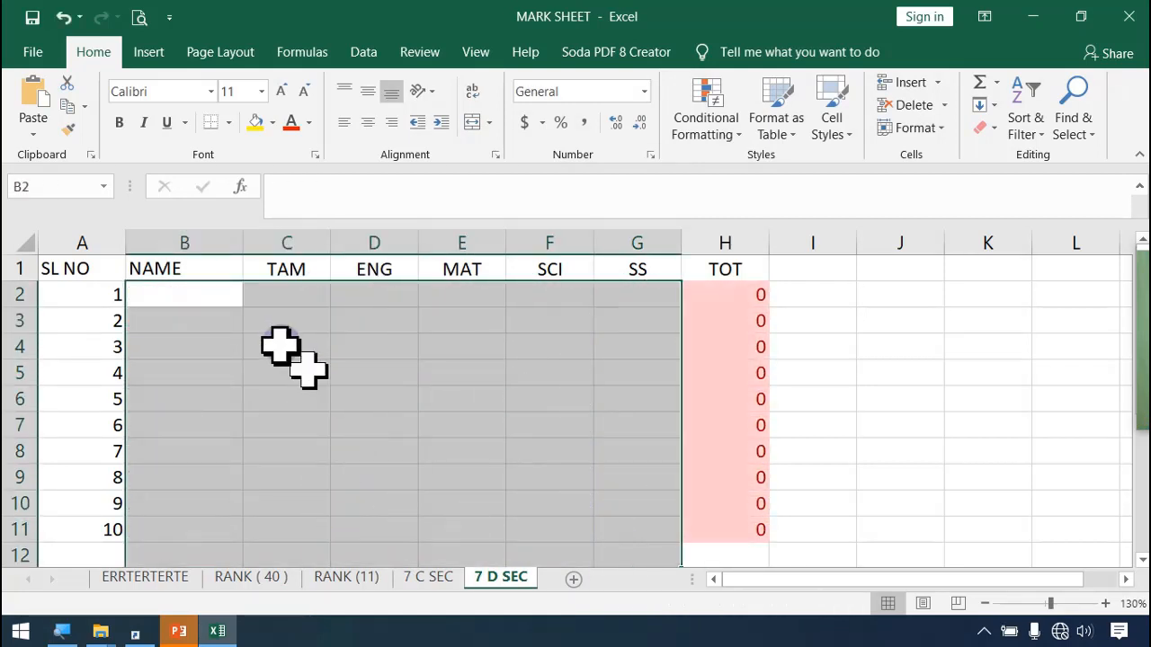
pyautogui.click(491, 352)
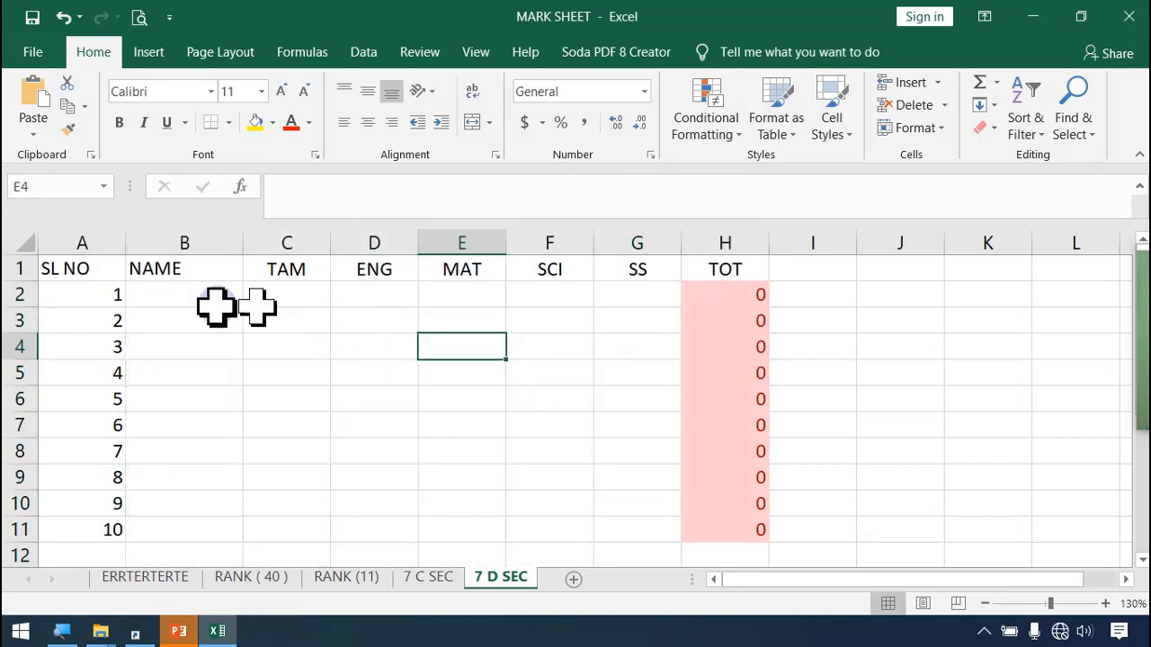
# Fill row 2 of the 7 D SEC sheet with the name ASDAS and the marks 34, 56, 78, 45 and 78
pyautogui.click(205, 303)
pyautogui.write('ASDAS')
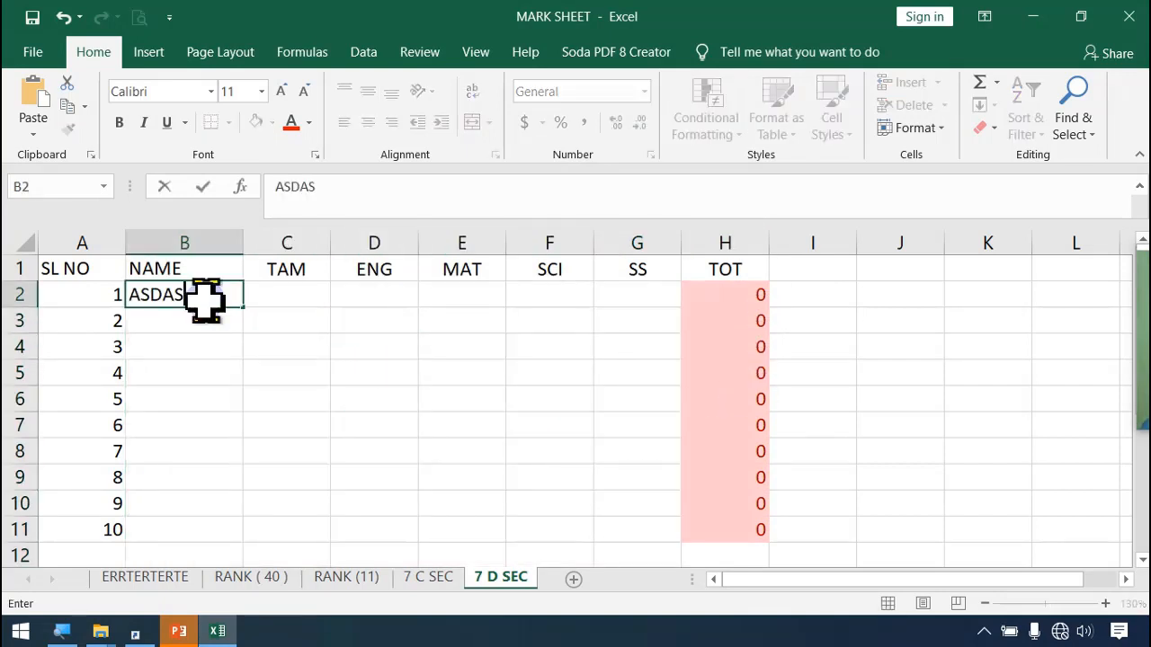
pyautogui.press('Tab')
pyautogui.write('34')
pyautogui.press('Tab')
pyautogui.write('56')
pyautogui.press('Tab')
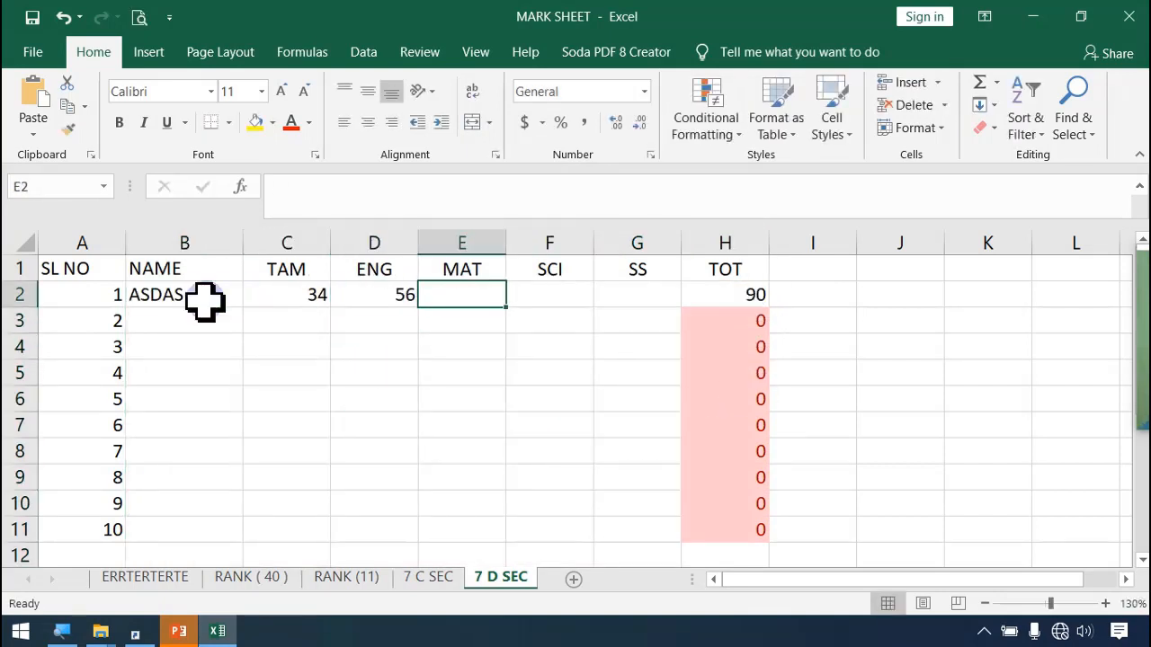
pyautogui.press('Tab')
pyautogui.write('45')
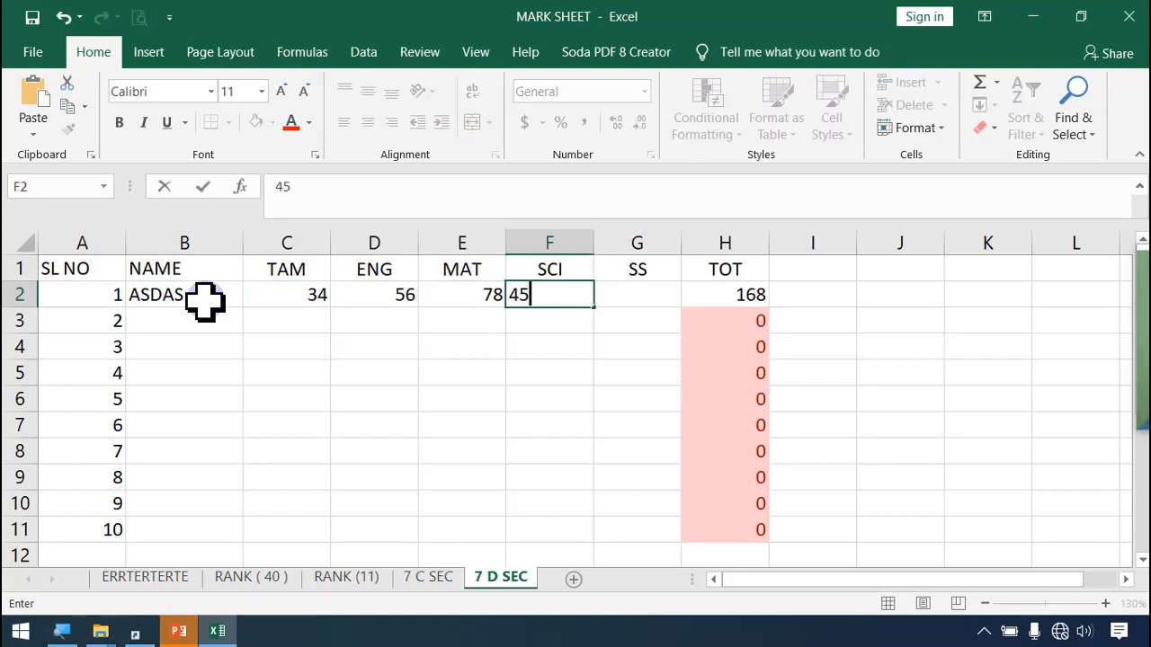
pyautogui.press('Tab')
pyautogui.write('78')
pyautogui.press('Tab')
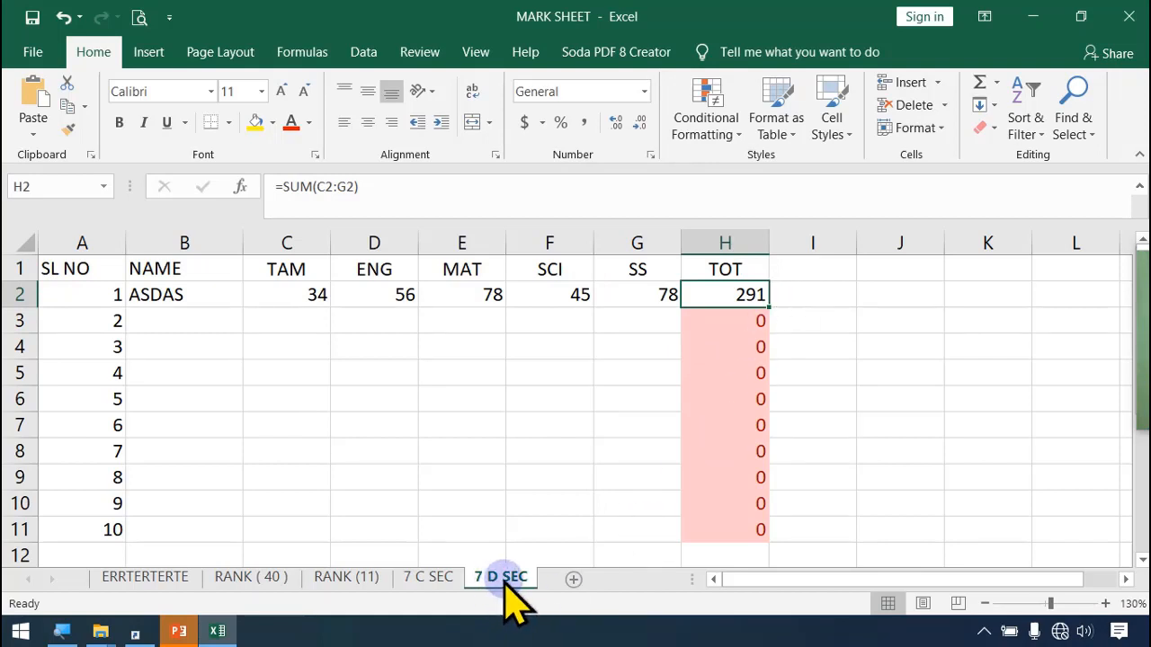
pyautogui.click(552, 401)
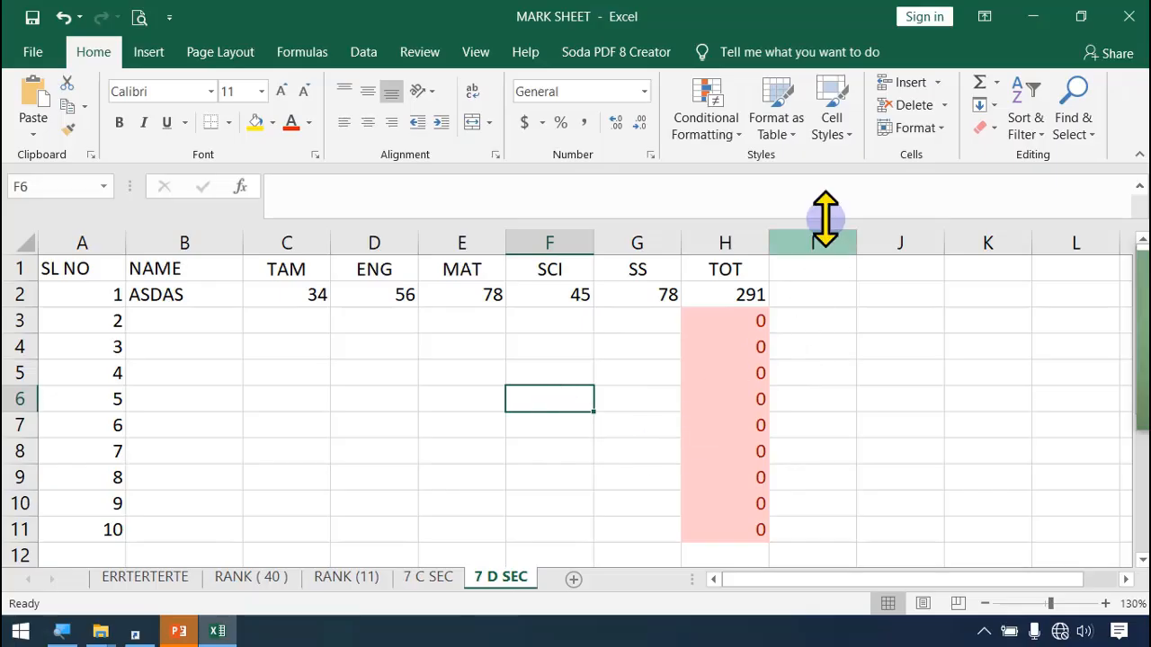
pyautogui.click(834, 131)
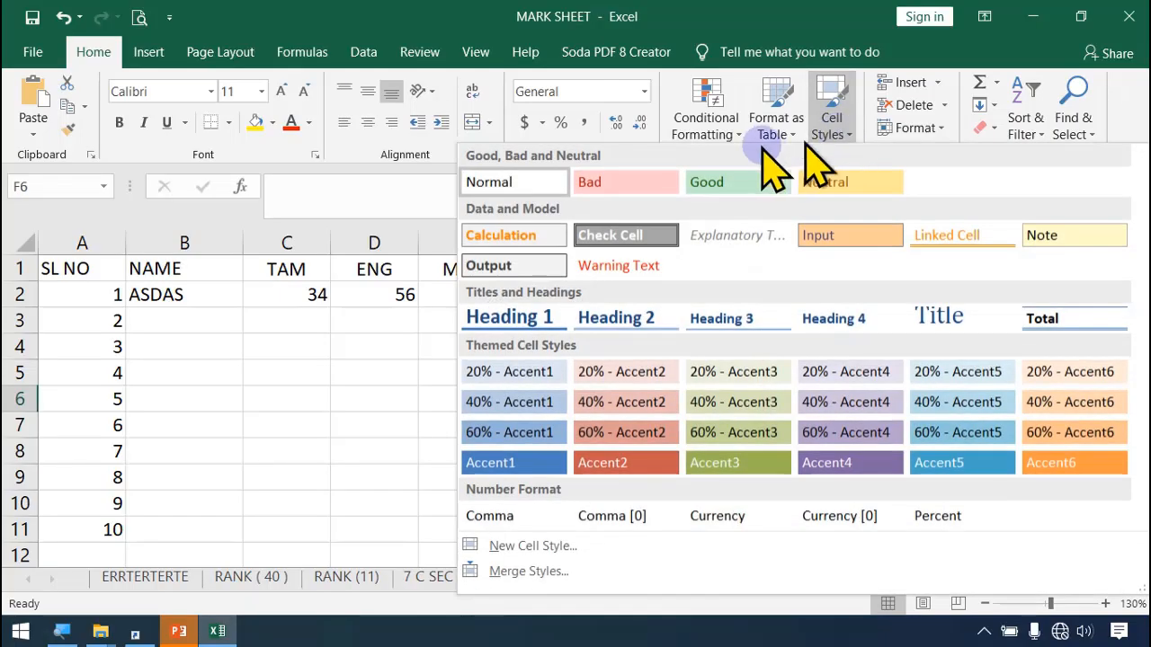
pyautogui.click(735, 134)
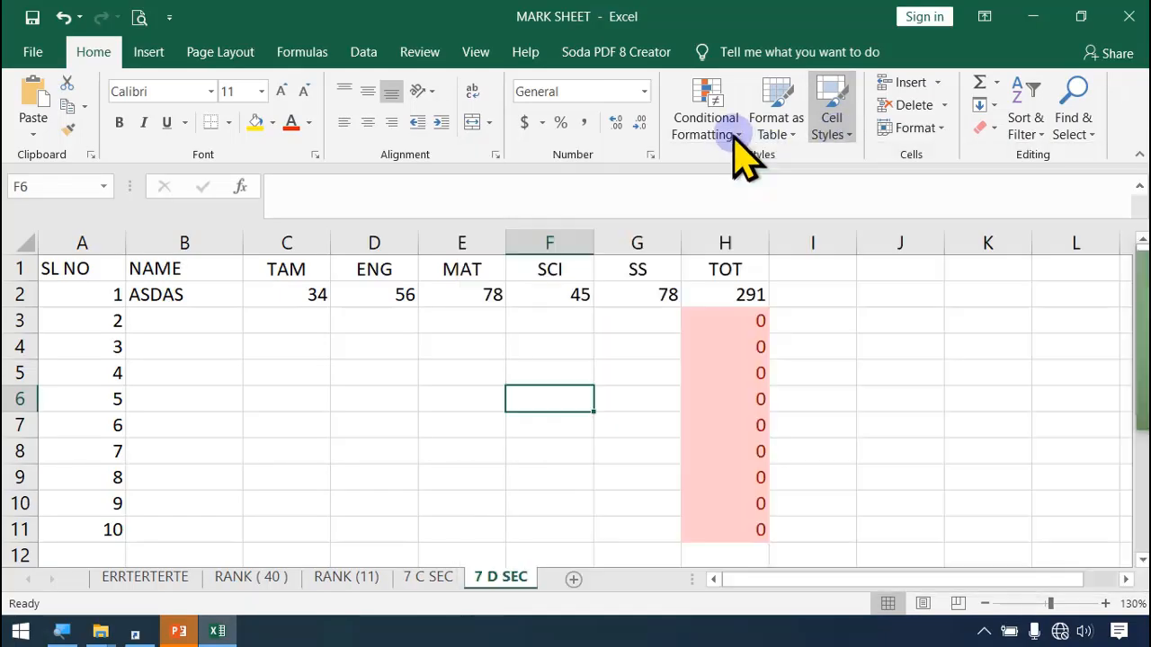
pyautogui.click(943, 127)
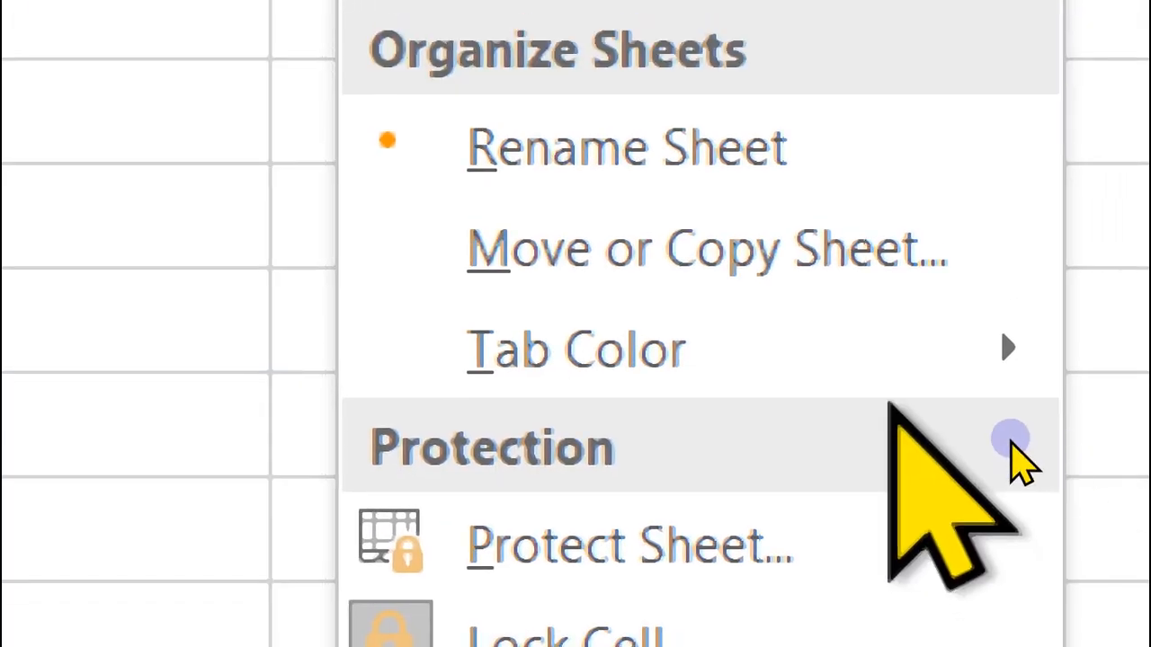
pyautogui.moveTo(1007, 392)
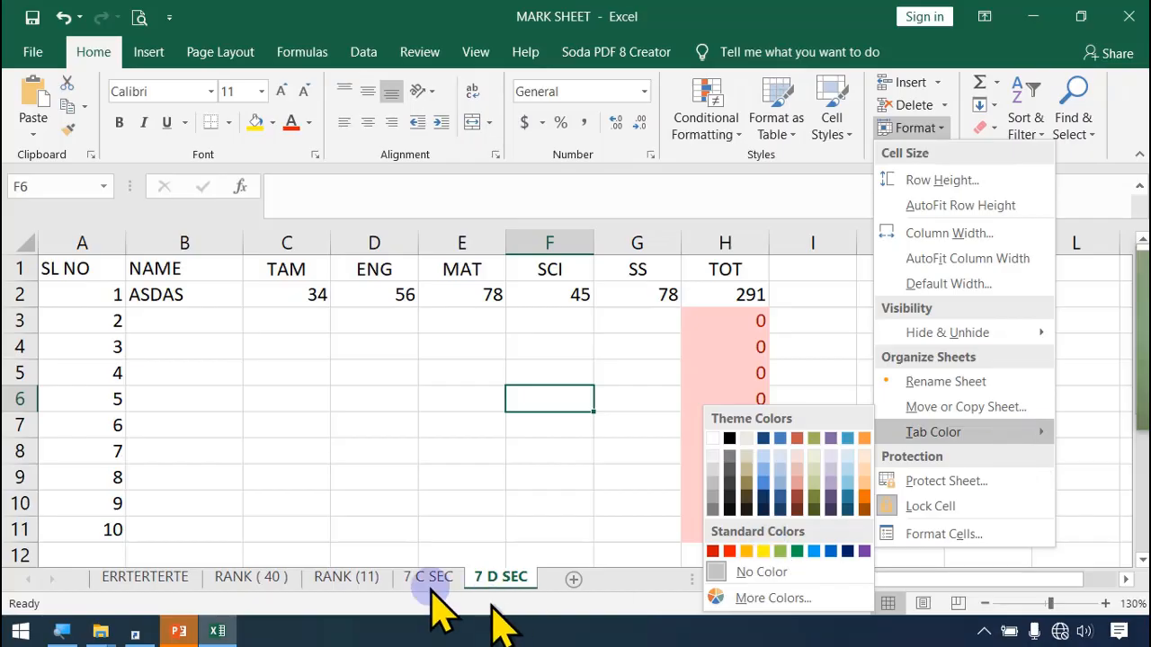
# Set the tab color of the 7 C SEC sheet to red
pyautogui.click(144, 577)
pyautogui.click(143, 577)
pyautogui.click(251, 580)
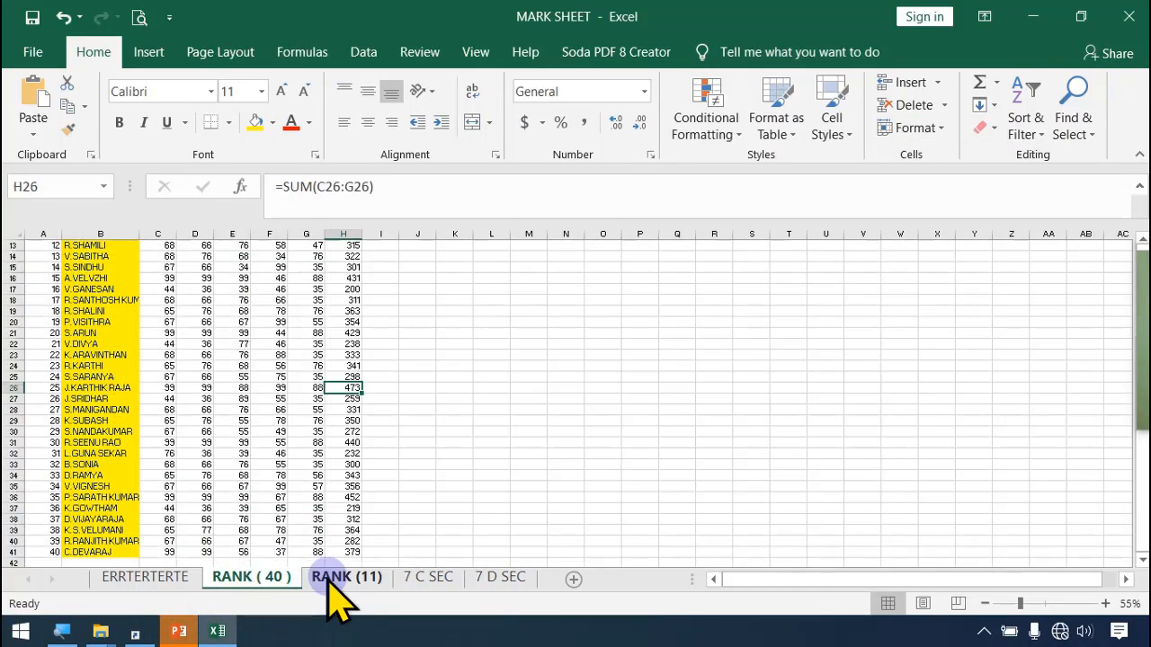
pyautogui.click(346, 580)
pyautogui.click(423, 580)
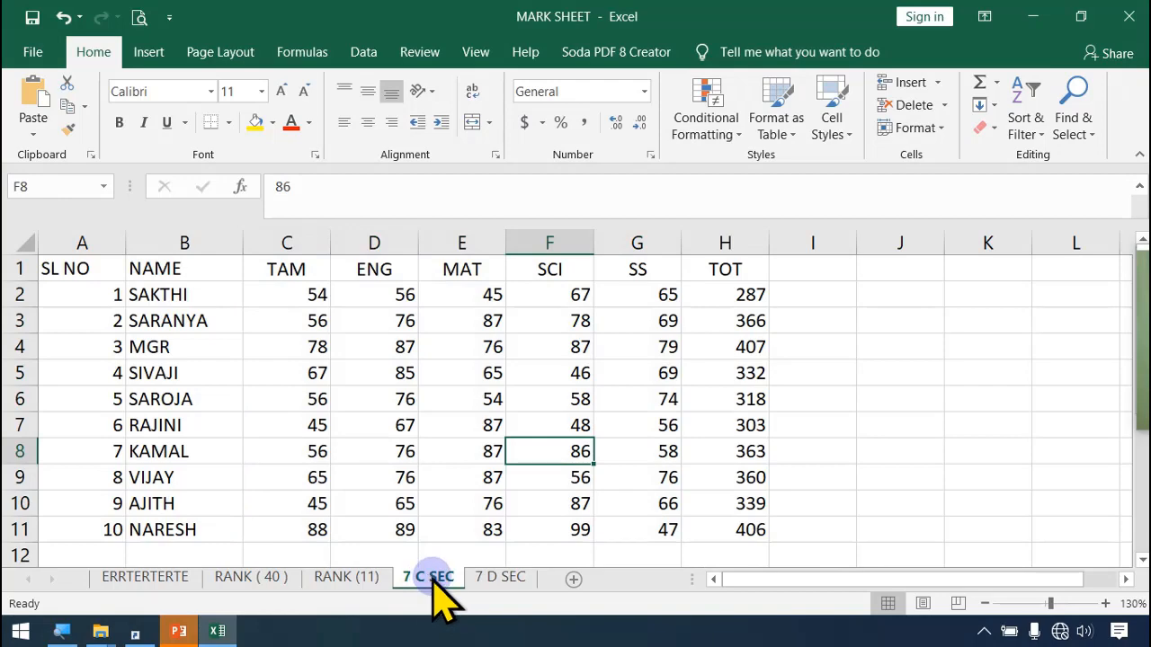
pyautogui.click(938, 129)
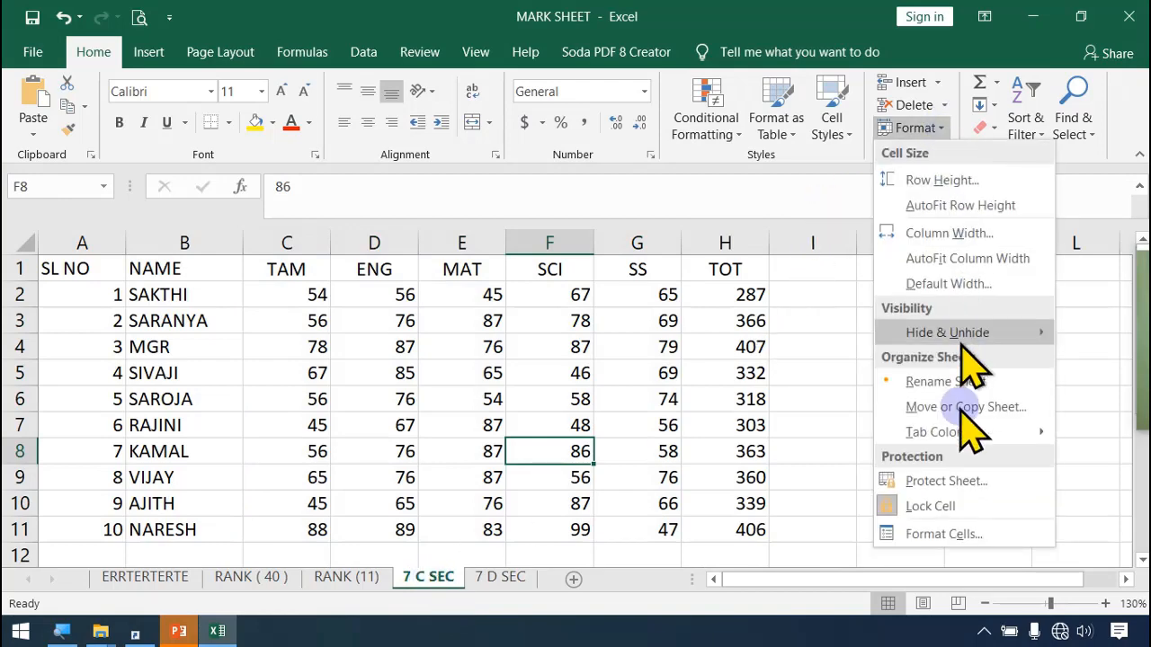
pyautogui.moveTo(964, 439)
pyautogui.click(718, 551)
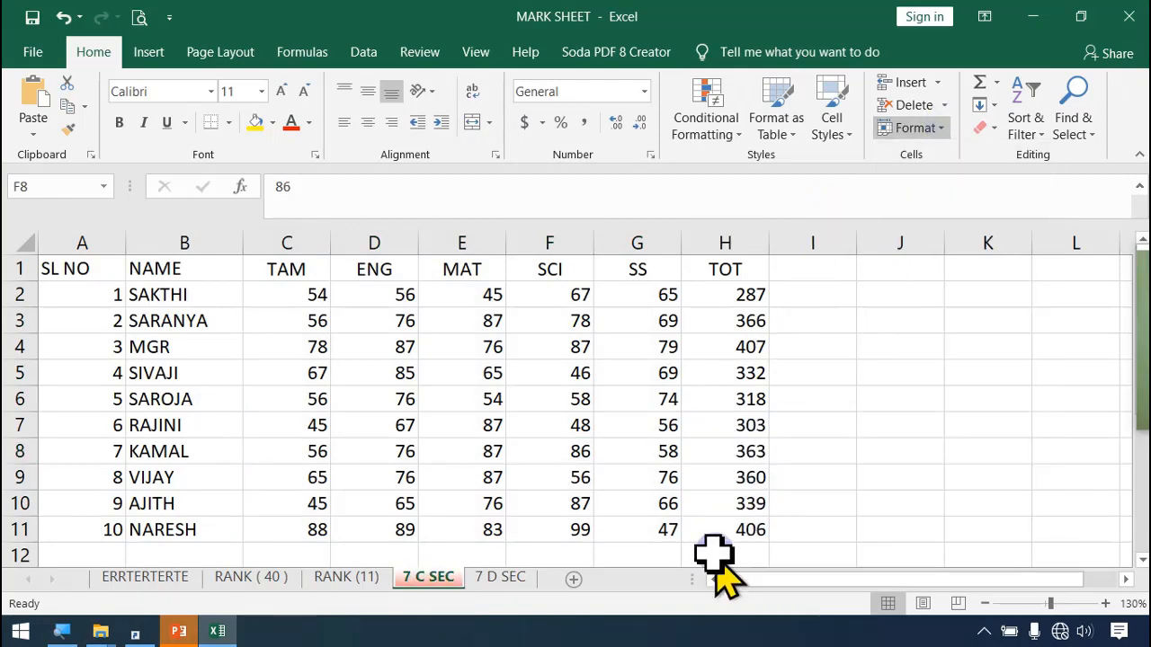
# Compare the colored 7 C SEC tab with the 7 D SEC and RANK (11) tabs by viewing each sheet
pyautogui.click(538, 578)
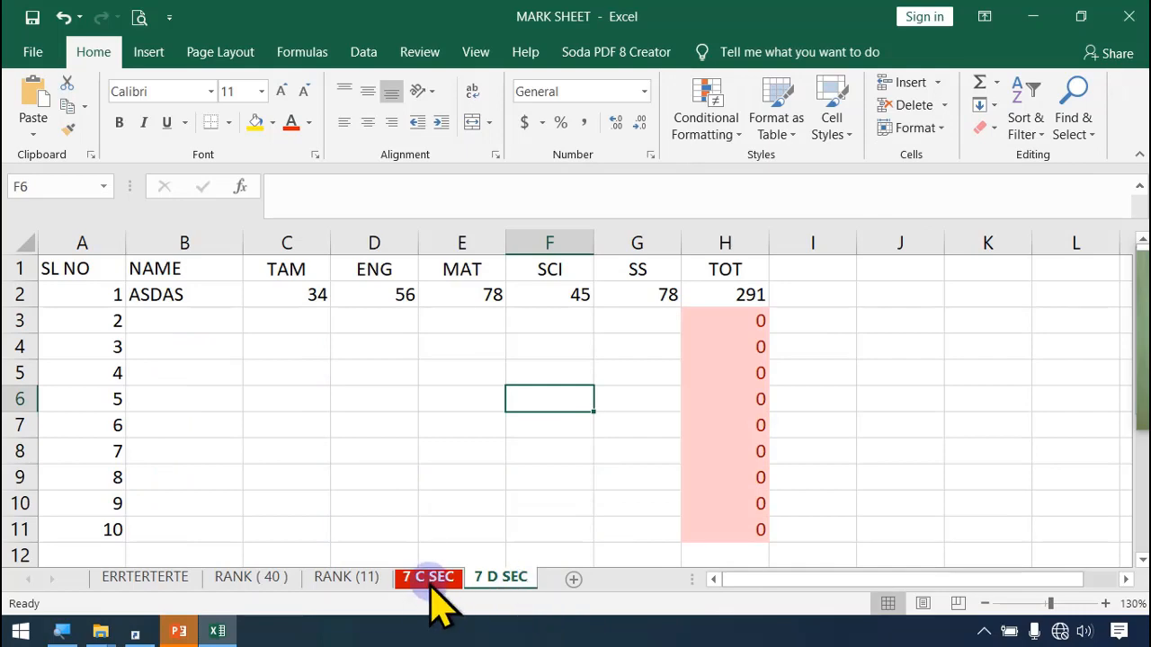
pyautogui.click(347, 578)
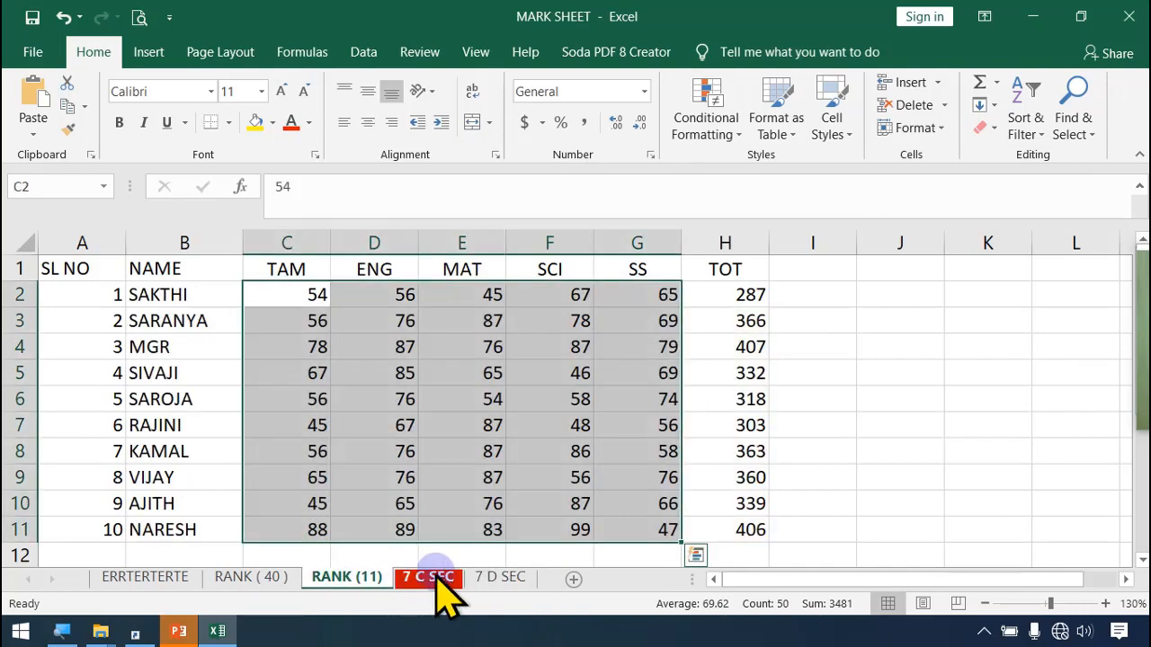
pyautogui.click(438, 578)
pyautogui.click(498, 578)
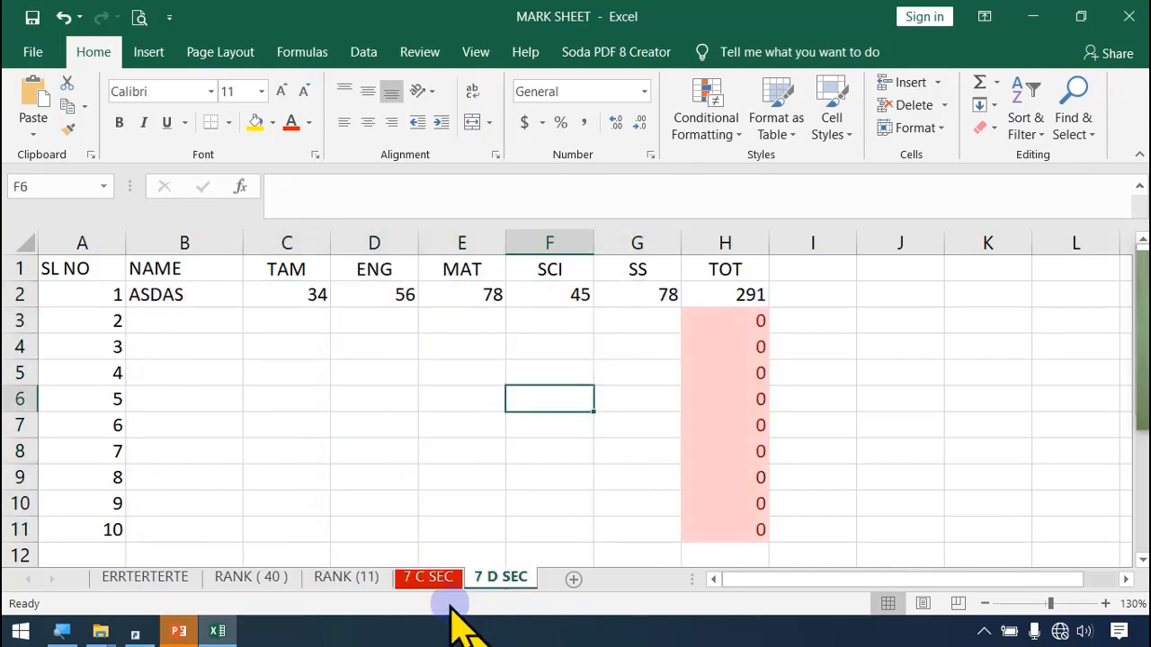
pyautogui.click(440, 579)
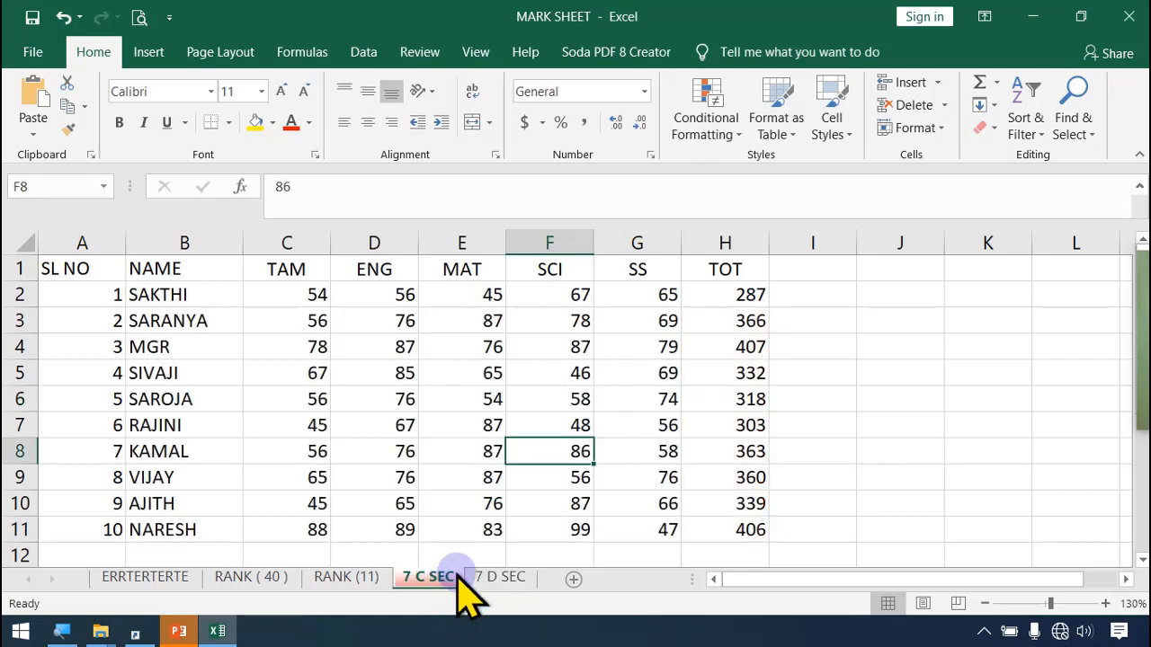
# Review the sheet protection, AutoSum function, clearing, sorting and filtering, and find options available for the 7 C SEC sheet
pyautogui.click(935, 131)
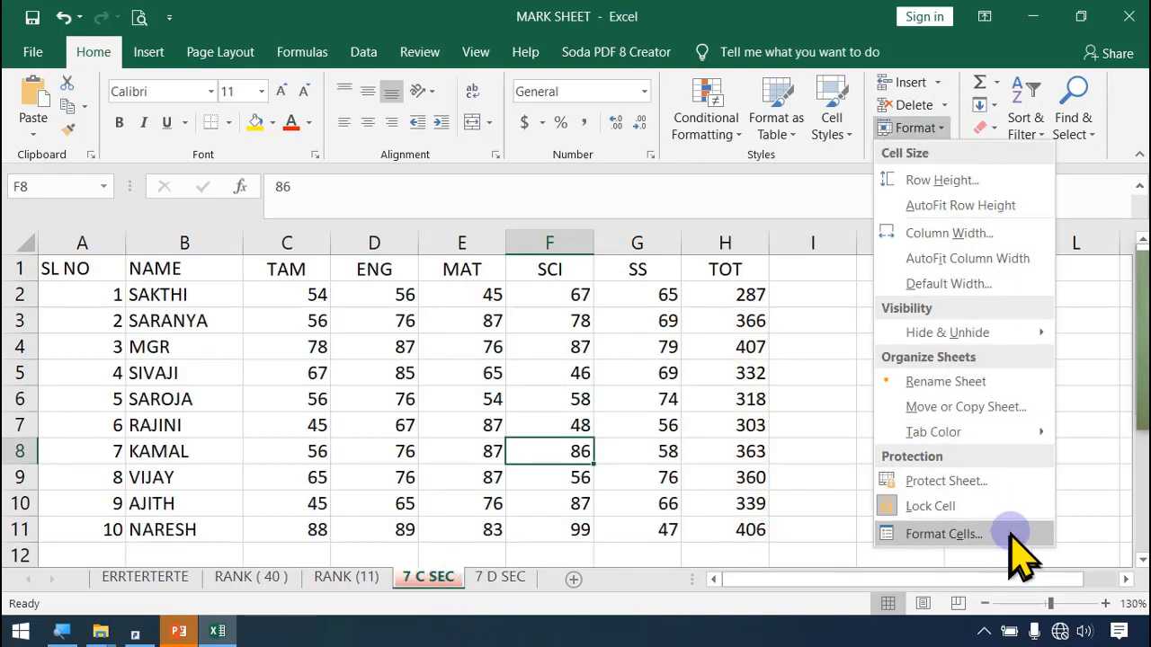
pyautogui.click(1074, 463)
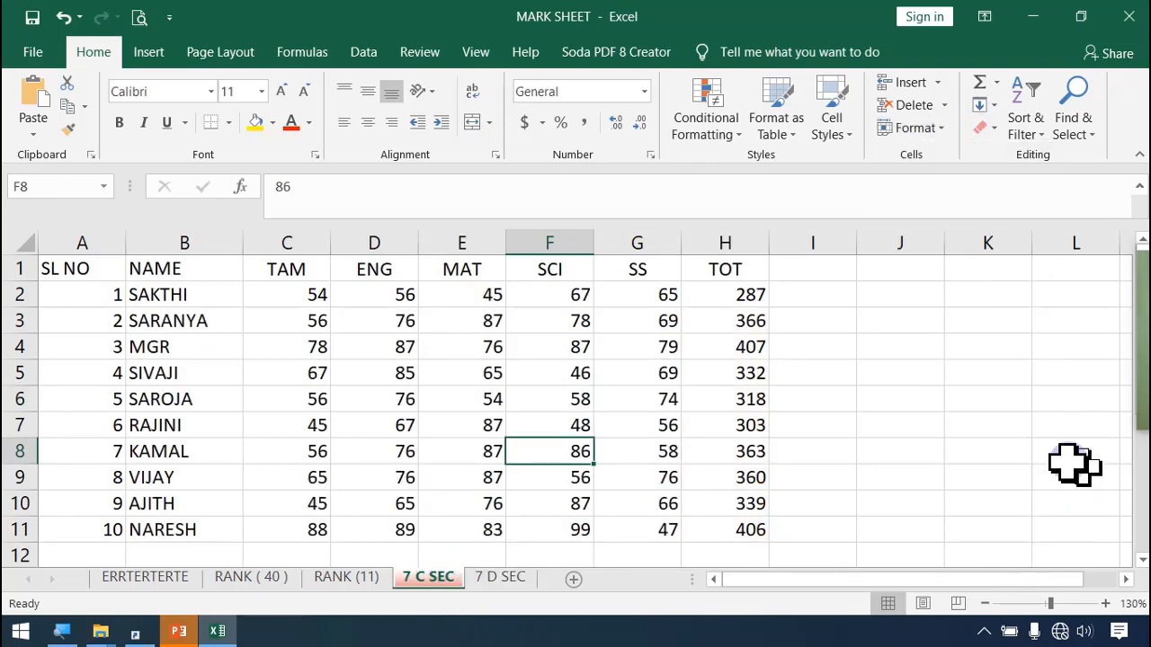
pyautogui.click(929, 129)
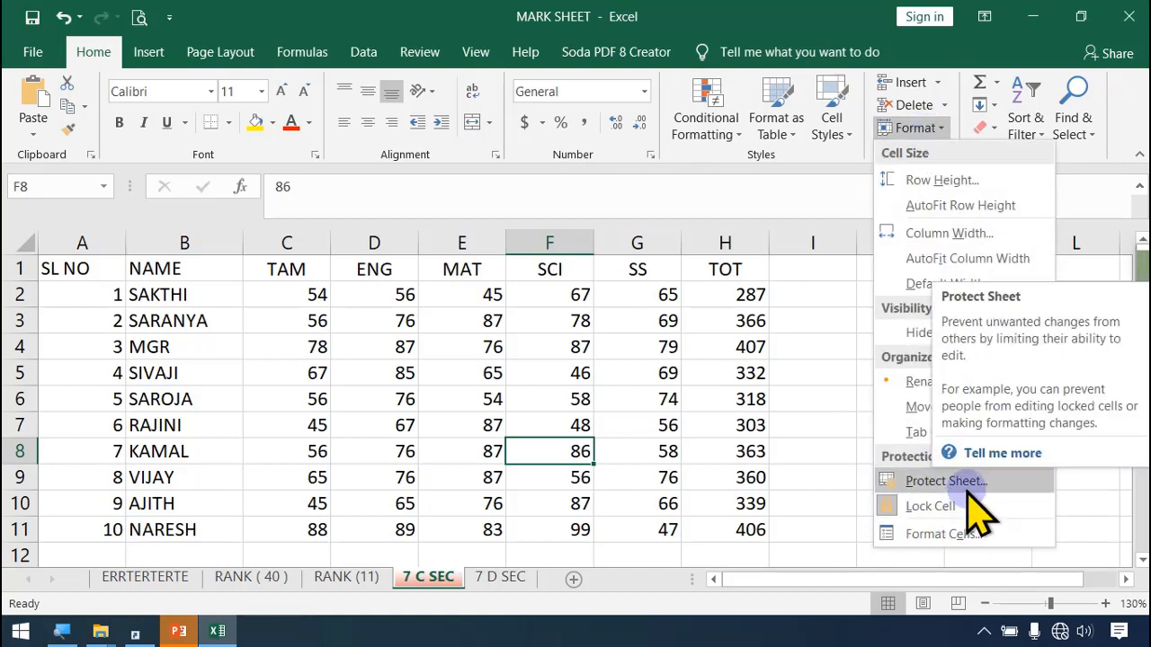
pyautogui.click(805, 447)
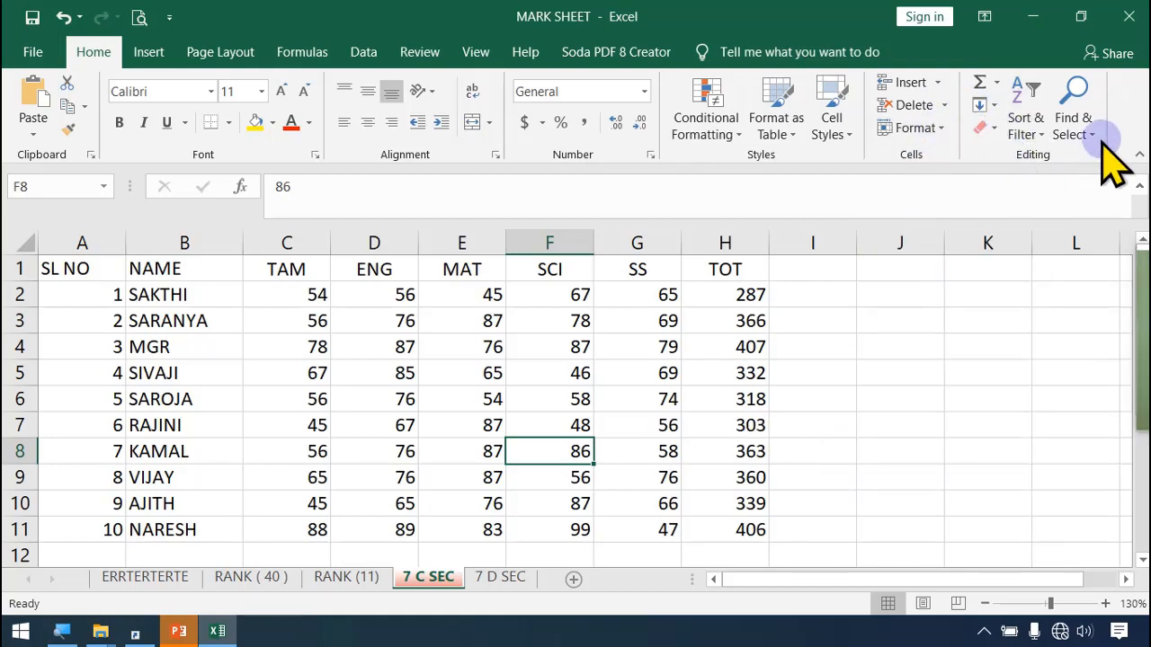
pyautogui.click(998, 82)
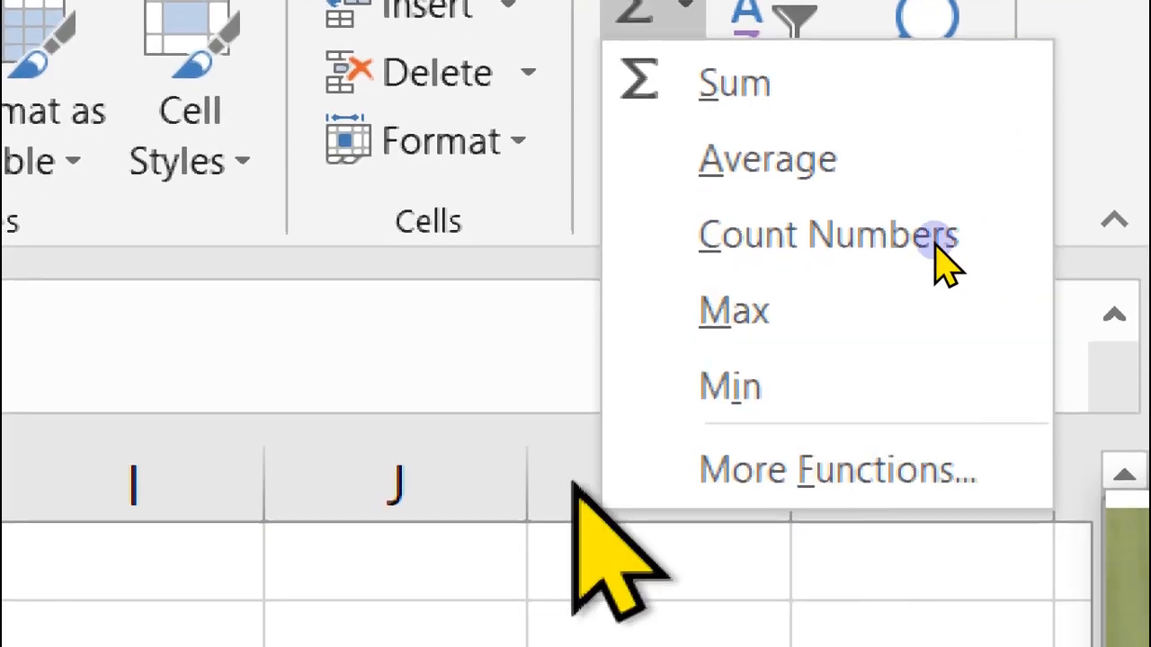
pyautogui.click(457, 475)
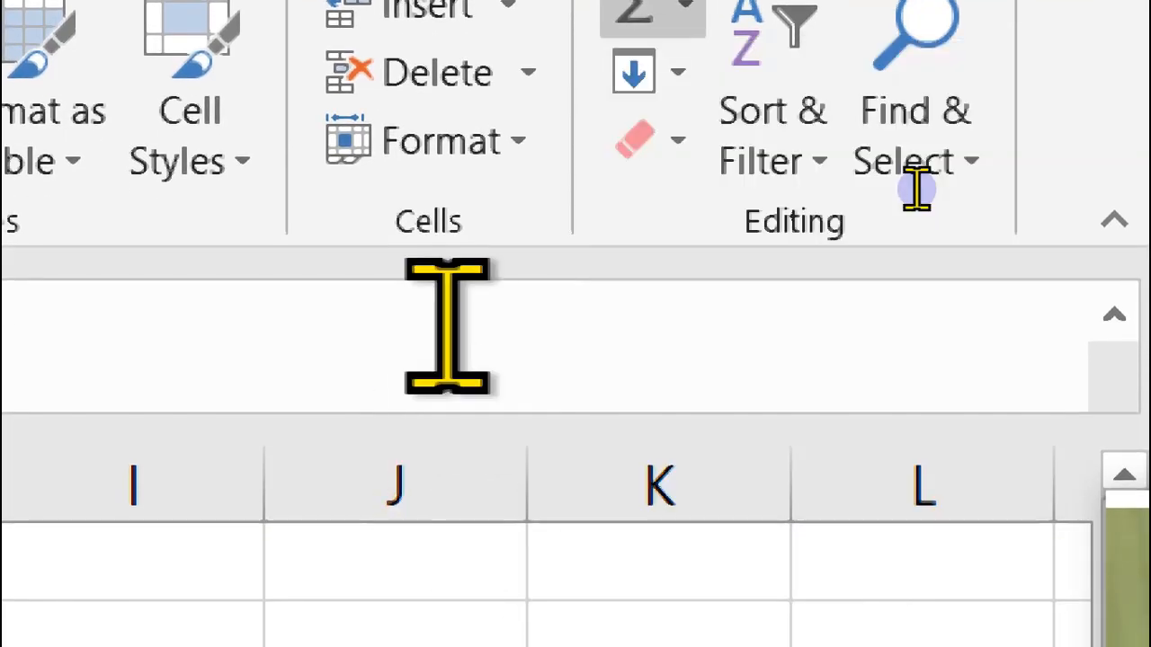
pyautogui.click(677, 144)
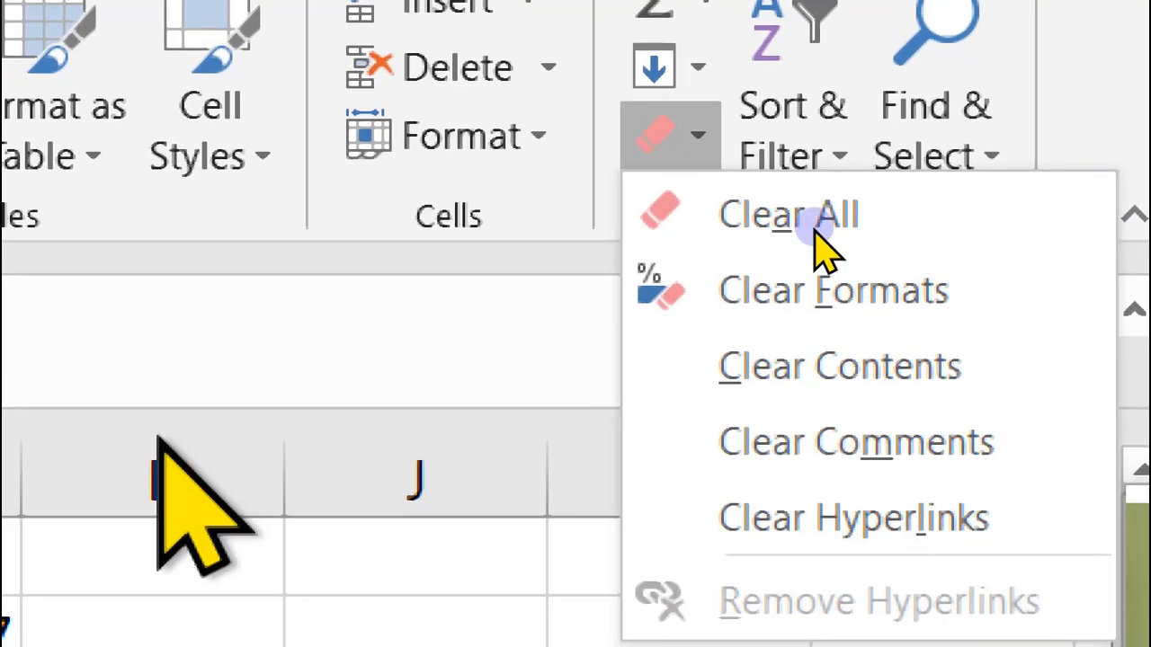
pyautogui.click(827, 167)
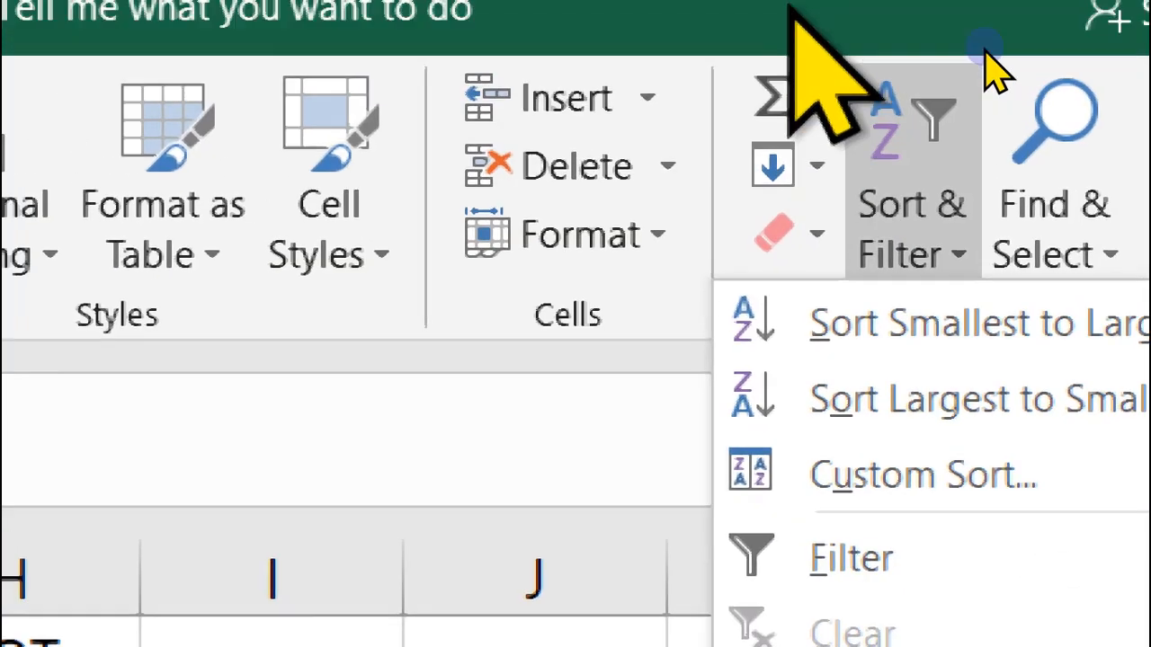
pyautogui.click(1103, 252)
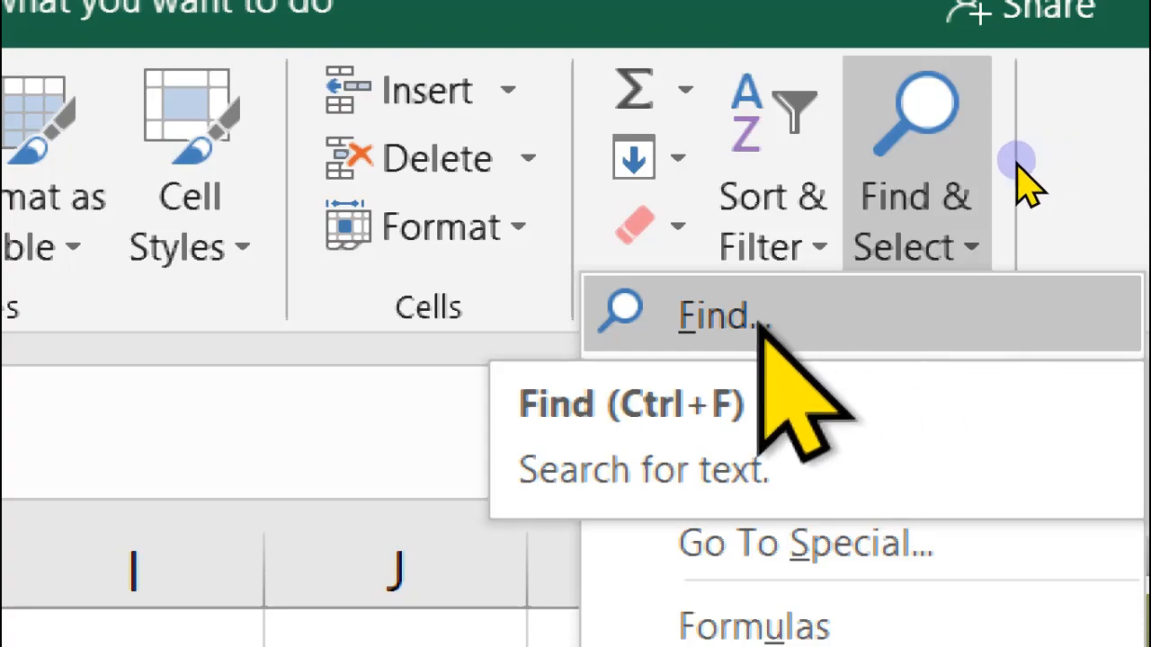
pyautogui.click(317, 409)
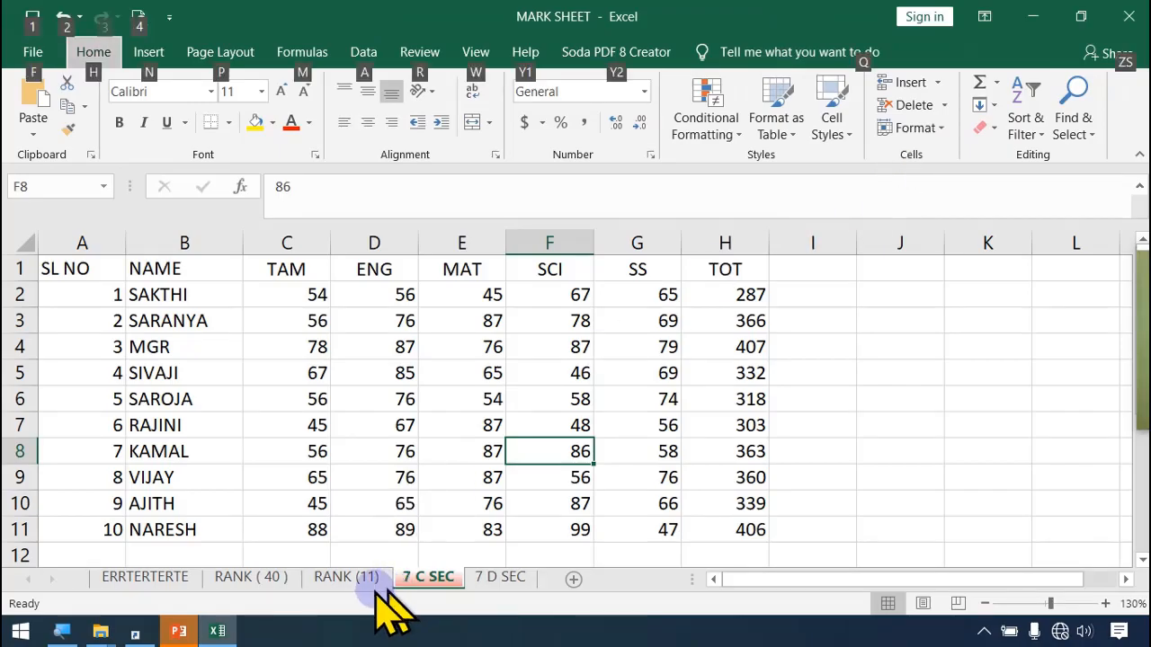
# Look through the student records on the RANK ( 40 ) sheet, from the headers to the last serial number in A41
pyautogui.click(348, 577)
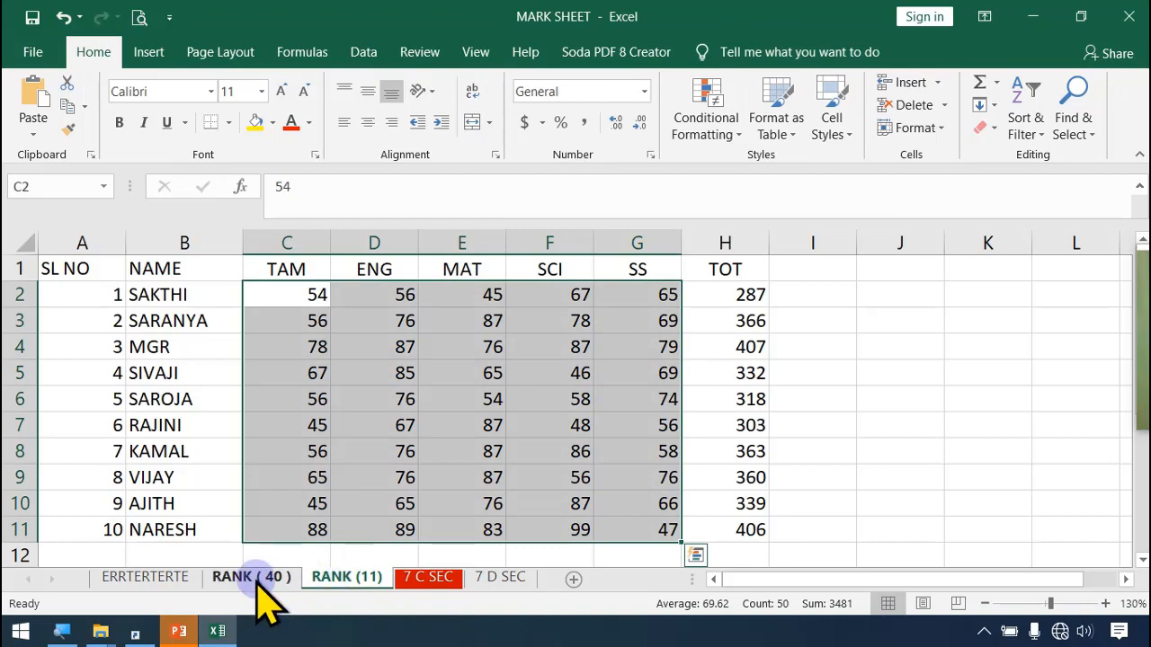
pyautogui.click(266, 580)
pyautogui.scroll(-10, 109, 440)
pyautogui.scroll(4, 108, 440)
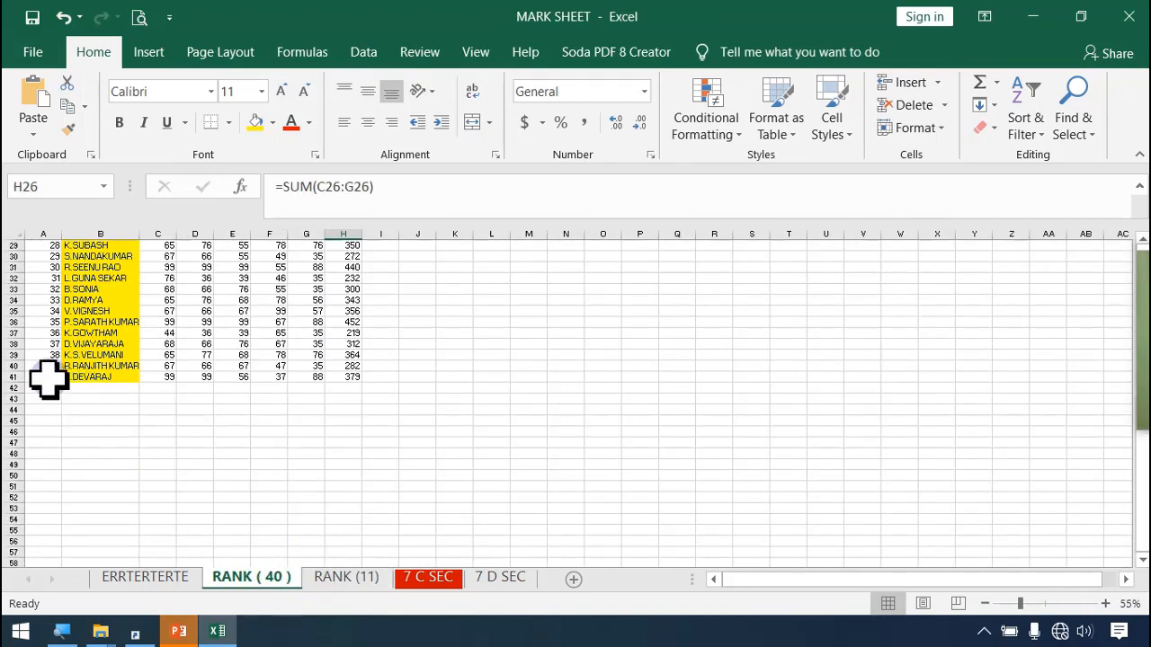
pyautogui.click(47, 377)
pyautogui.scroll(9, 149, 445)
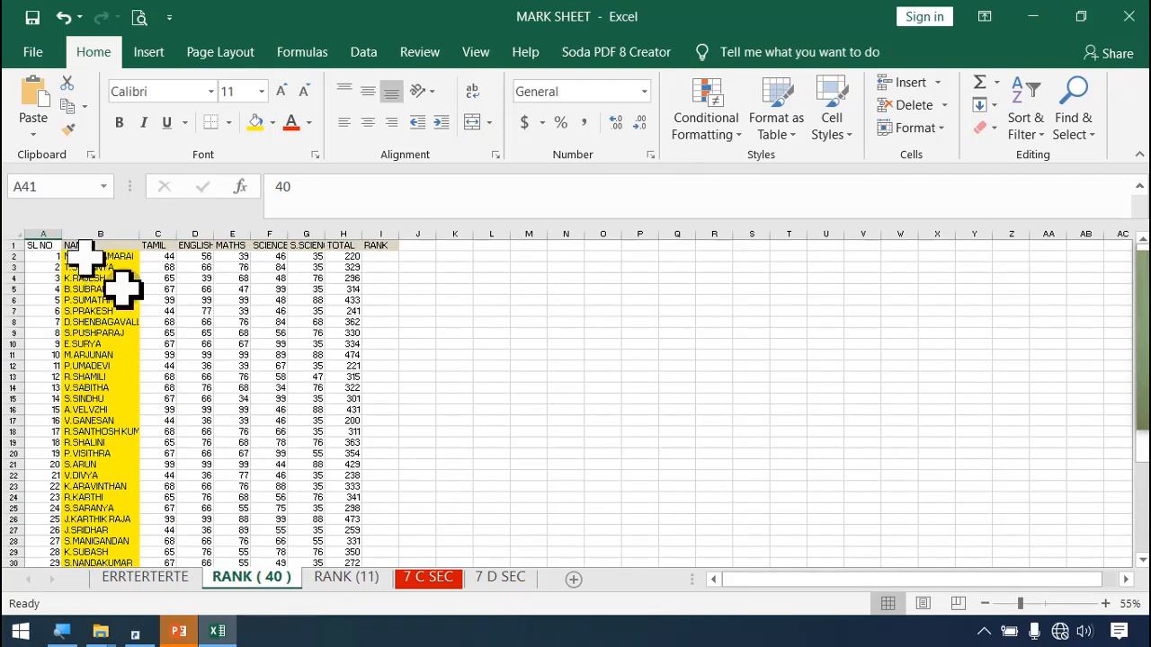
# Copy the student records in B2:I41 on the RANK ( 40 ) sheet and paste them at B42
pyautogui.scroll(2, 173, 350)
pyautogui.scroll(2, 174, 350)
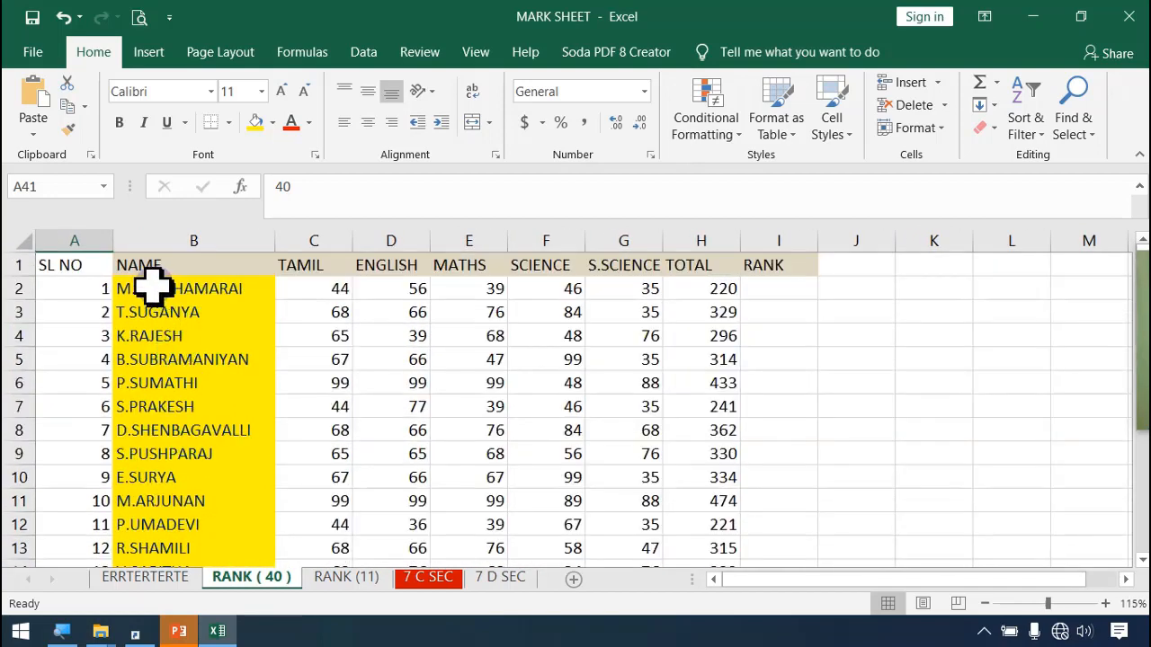
pyautogui.moveTo(148, 290); pyautogui.dragTo(778, 456)
pyautogui.hotkey('ctrl', 'c')
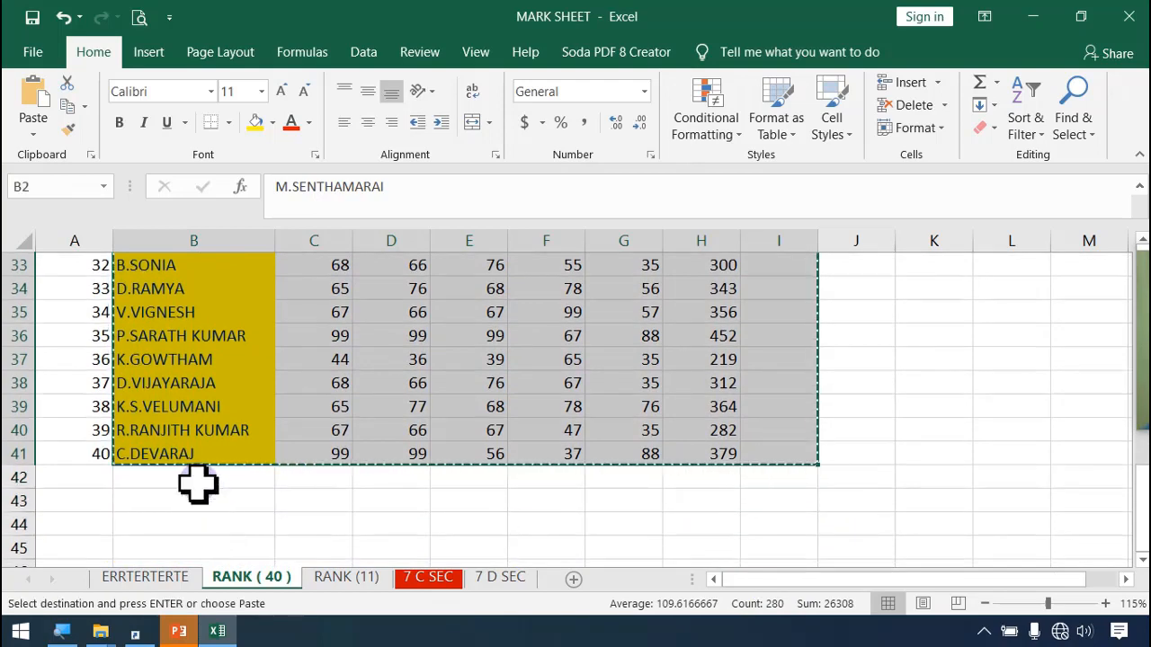
pyautogui.click(198, 481)
pyautogui.hotkey('ctrl', 'v')
# Paste the copied student records two more times below the existing data, at B82 and B122
pyautogui.scroll(-1, 235, 477)
pyautogui.scroll(-20, 235, 477)
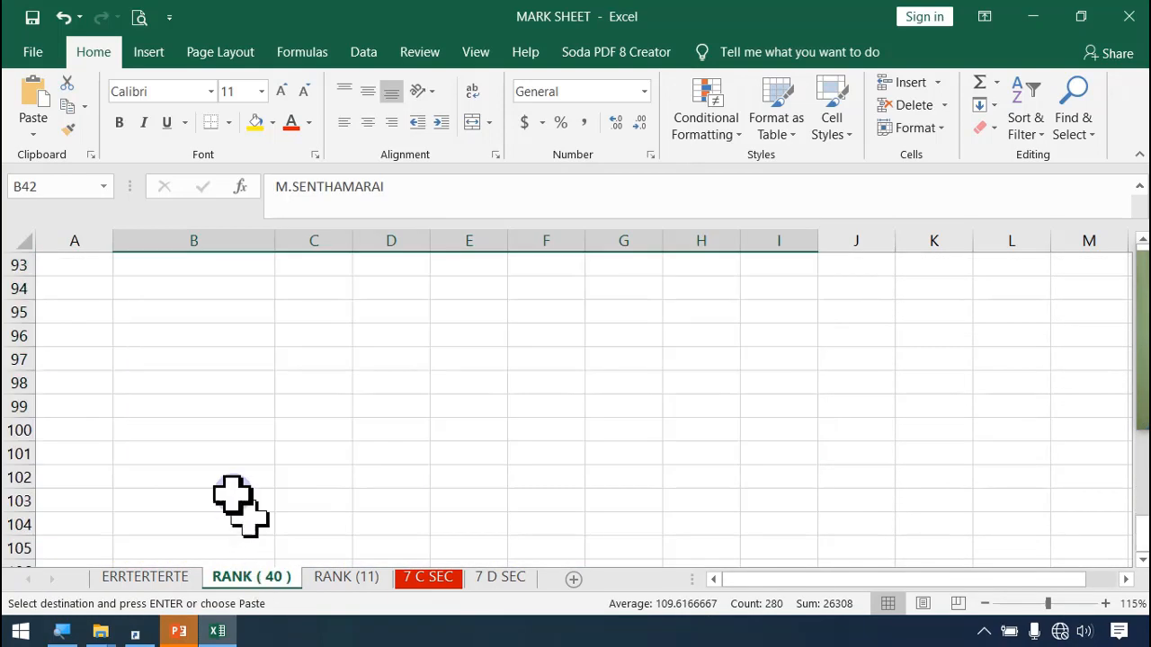
pyautogui.scroll(5, 232, 504)
pyautogui.click(184, 384)
pyautogui.hotkey('ctrl', 'v')
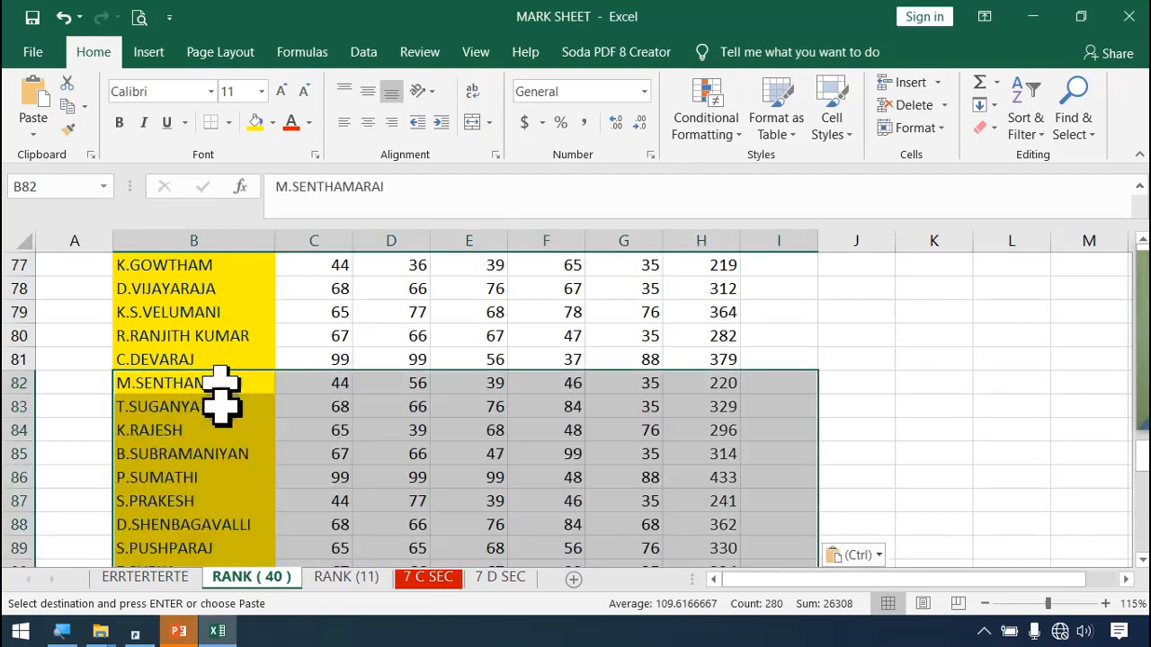
pyautogui.scroll(-19, 207, 441)
pyautogui.scroll(4, 185, 314)
pyautogui.click(174, 285)
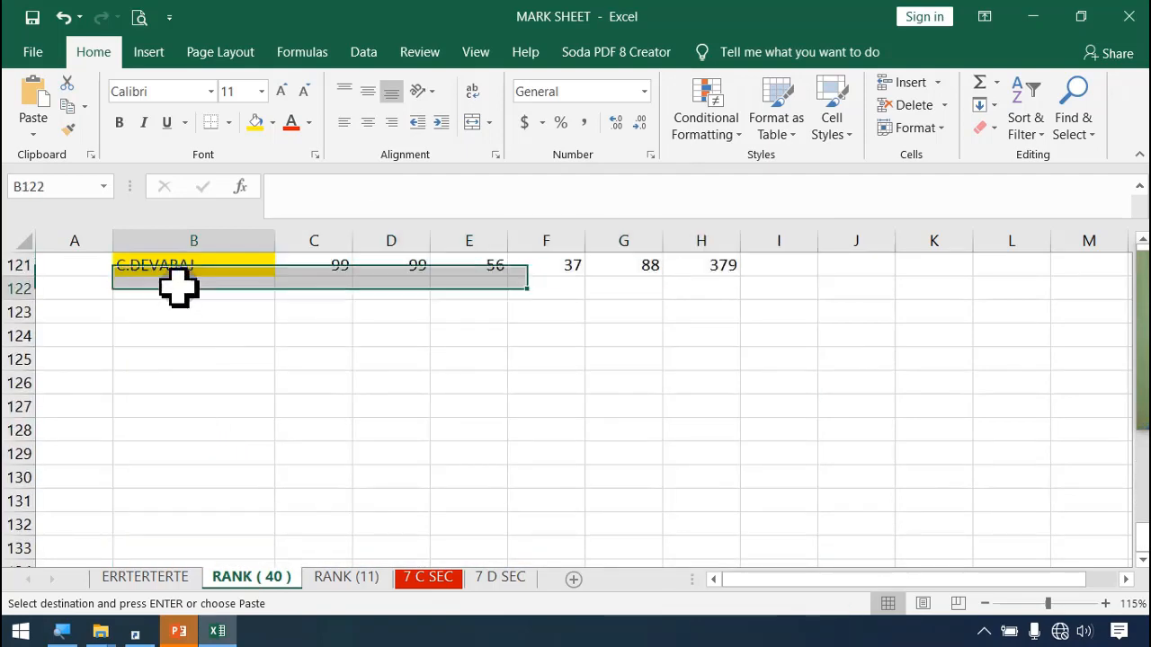
pyautogui.hotkey('ctrl', 'v')
# Extend the list further by pasting the same student records at B162 and B202
pyautogui.scroll(-9, 236, 430)
pyautogui.scroll(-7, 235, 427)
pyautogui.scroll(3, 224, 396)
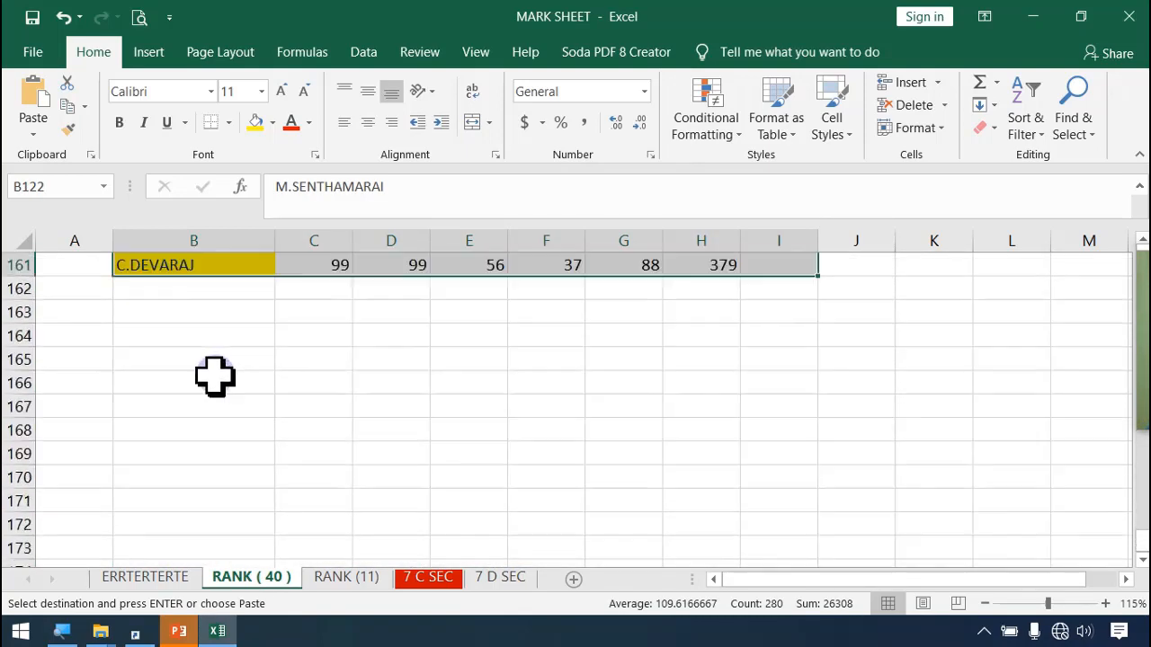
pyautogui.click(175, 293)
pyautogui.hotkey('ctrl', 'v')
pyautogui.scroll(-17, 234, 396)
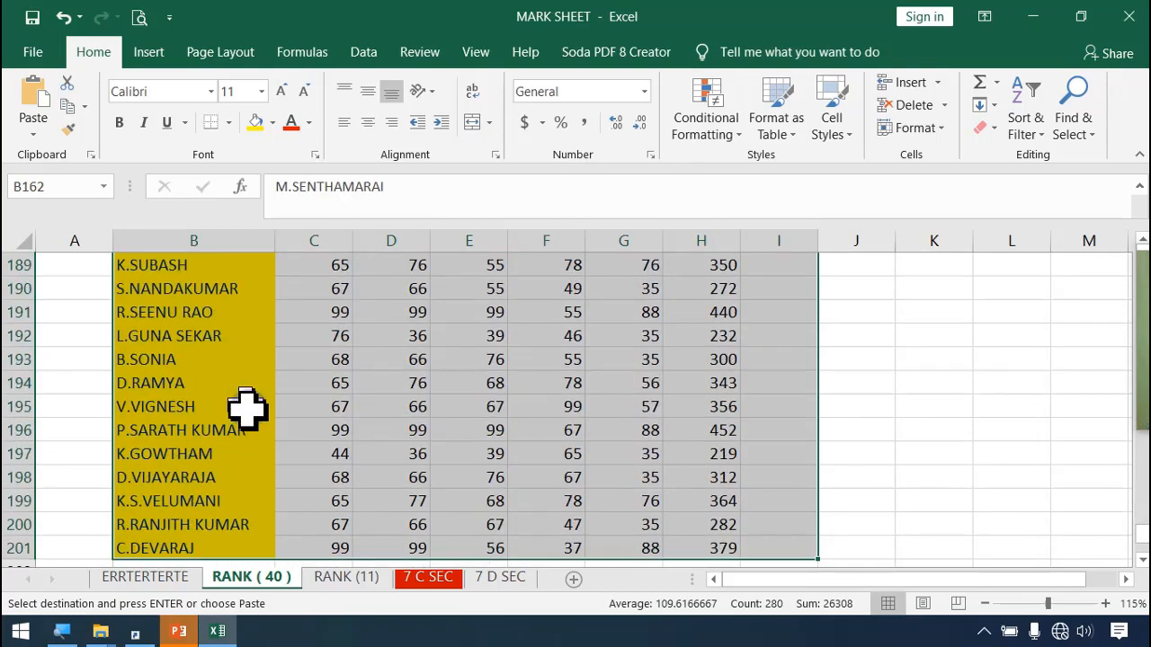
pyautogui.scroll(5, 193, 395)
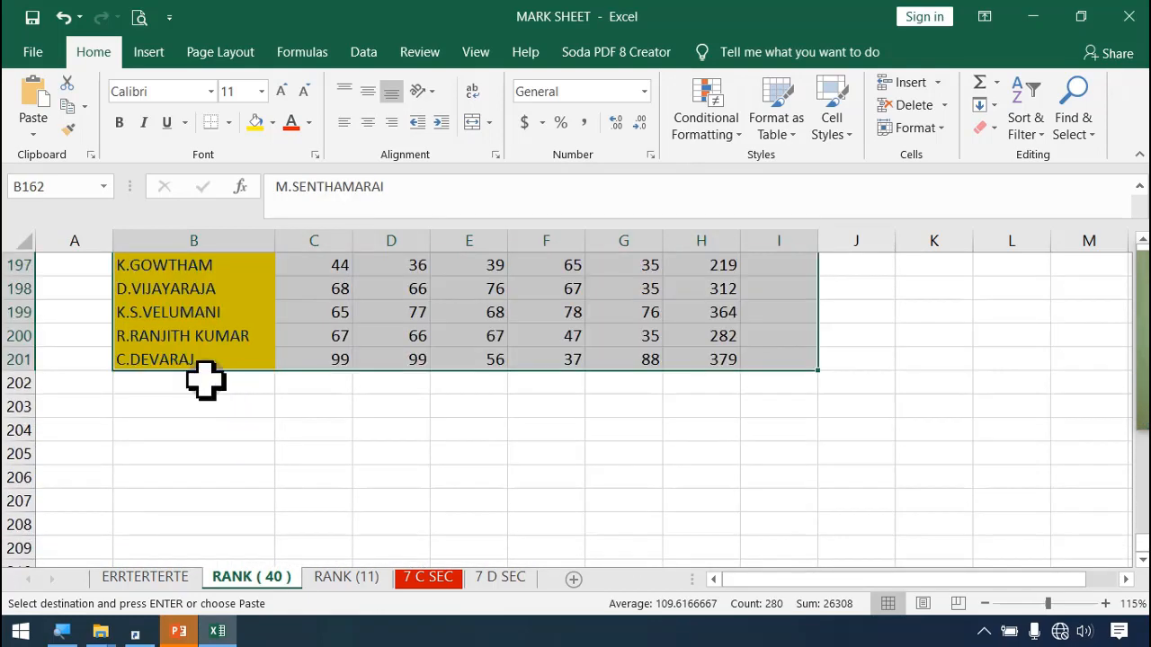
pyautogui.click(205, 382)
pyautogui.hotkey('ctrl', 'v')
# Change the first two serial numbers to 1001 in A2 and 1002 in A3
pyautogui.scroll(20, 205, 385)
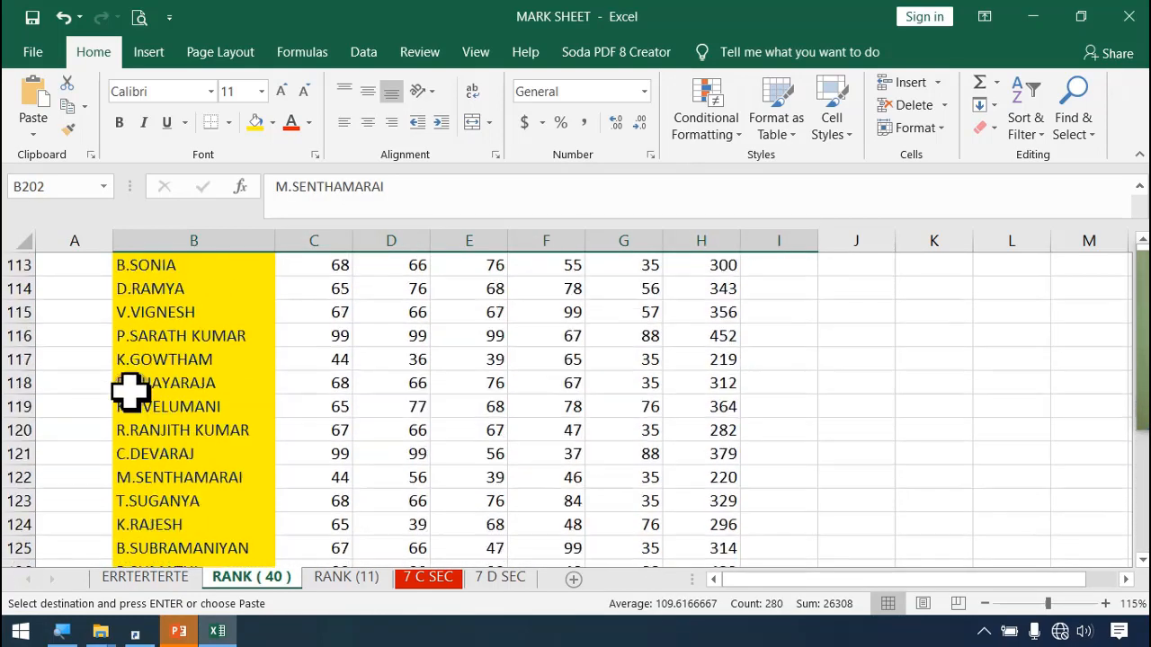
pyautogui.scroll(20, 130, 389)
pyautogui.click(61, 290)
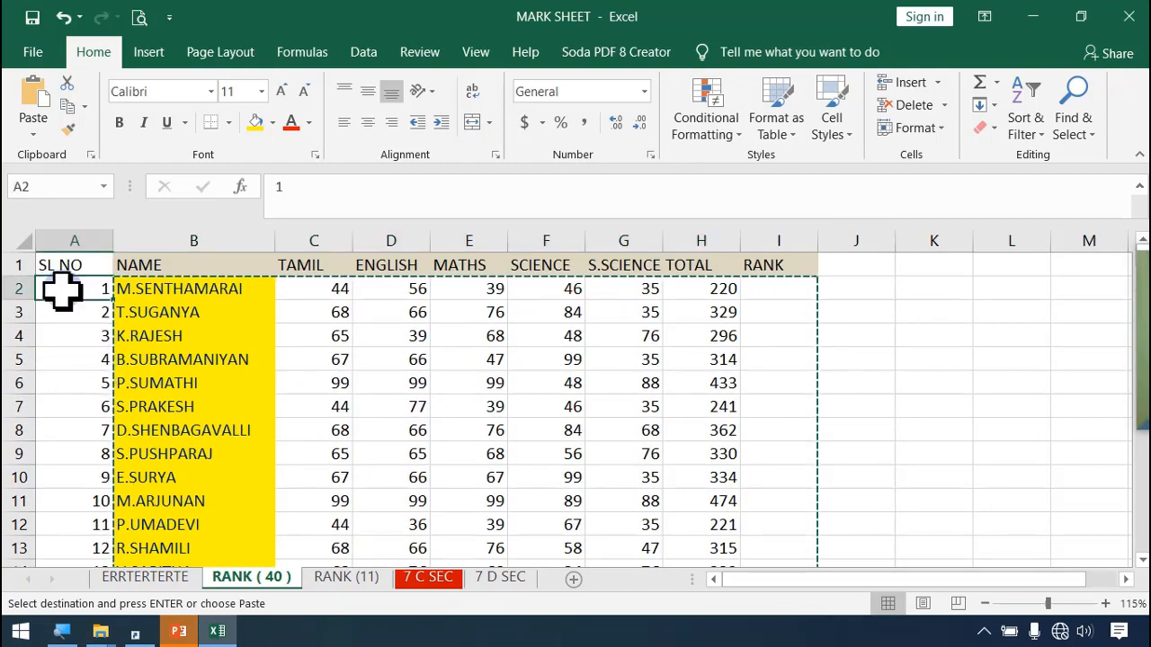
pyautogui.doubleClick(61, 289)
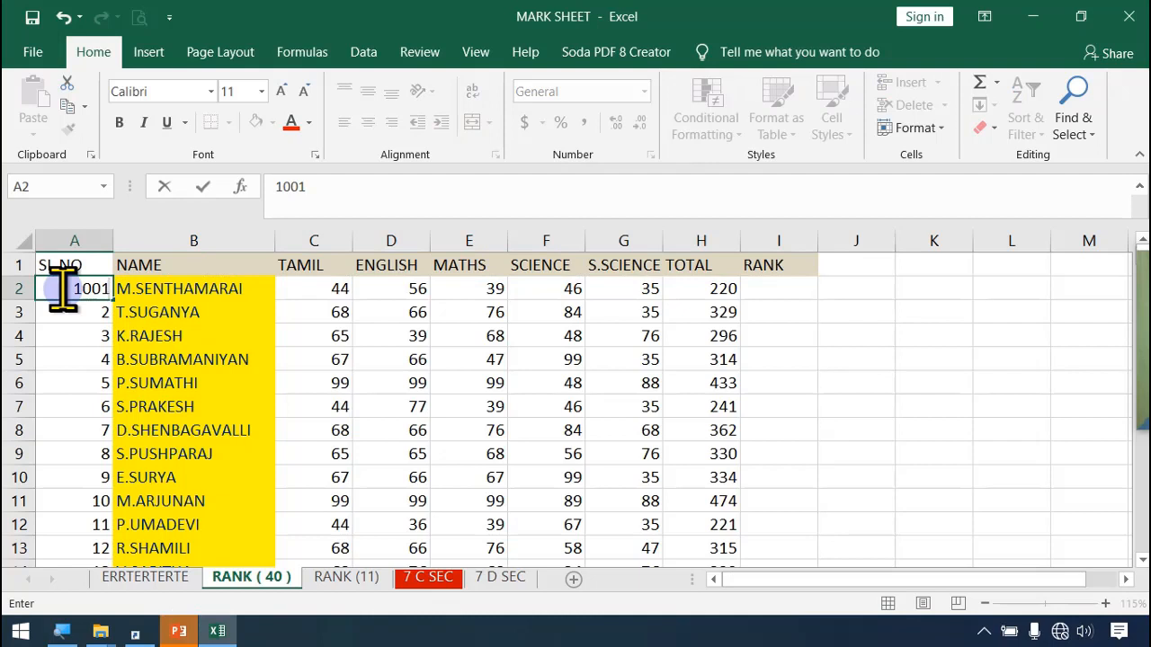
pyautogui.press('Return')
pyautogui.write('100')
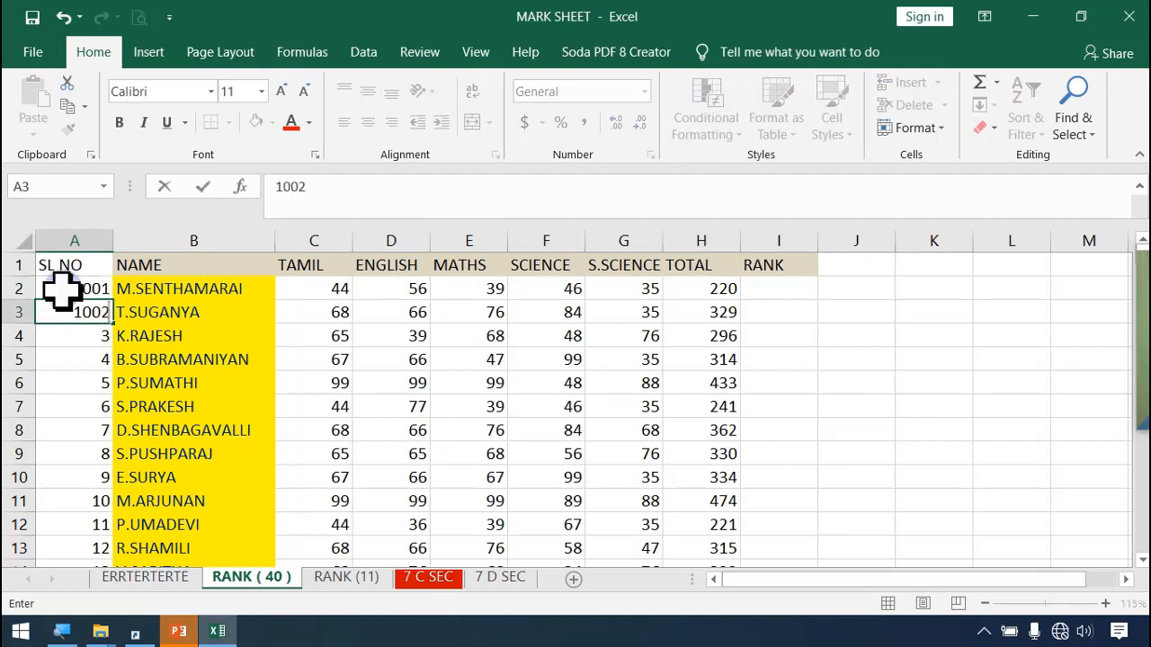
# Fill the serial number series from A2:A3 down column A to the last student record in row 241
pyautogui.click(85, 290)
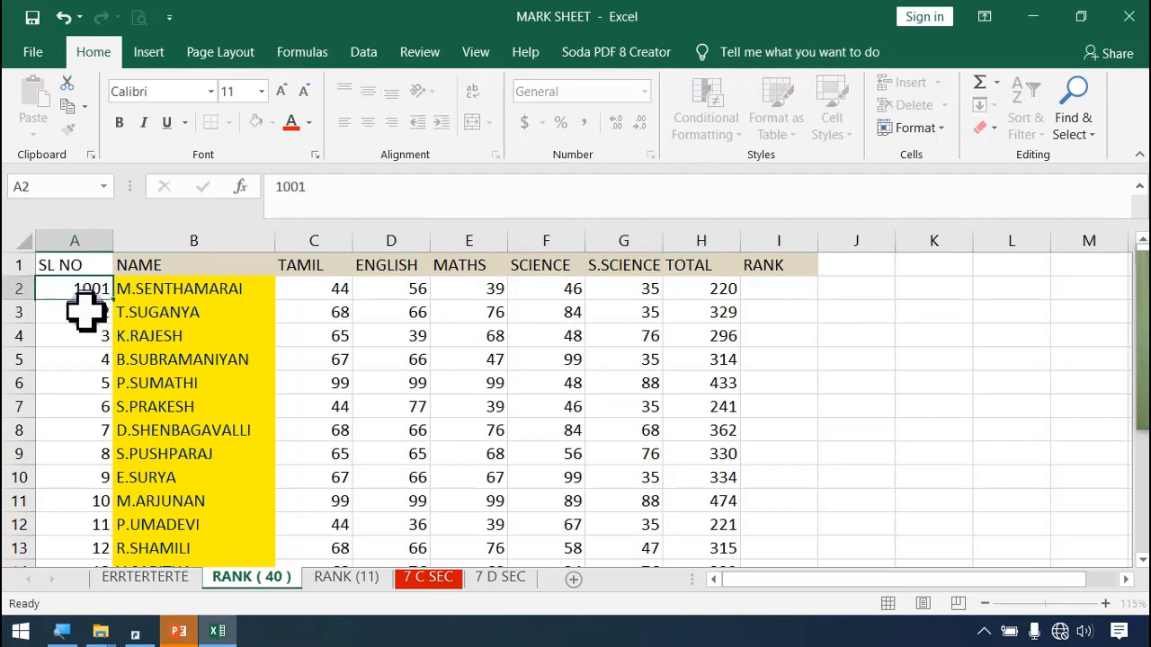
pyautogui.moveTo(108, 330); pyautogui.dragTo(109, 322)
pyautogui.doubleClick(109, 323)
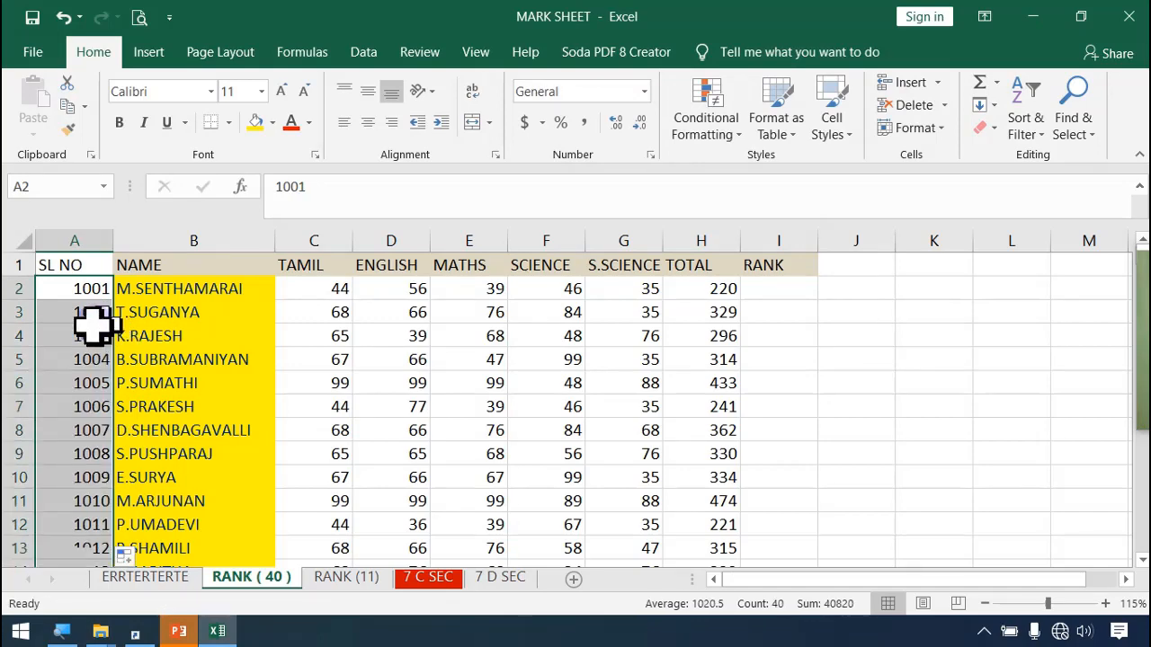
pyautogui.scroll(-8, 123, 476)
pyautogui.scroll(-17, 117, 517)
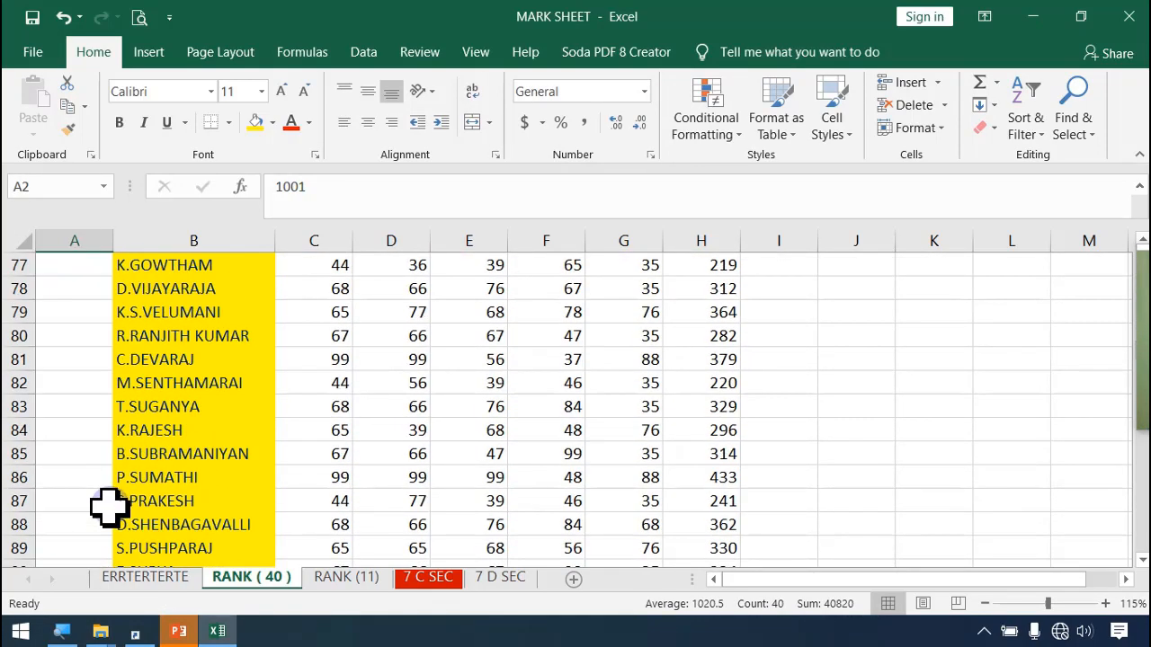
pyautogui.scroll(12, 102, 506)
pyautogui.doubleClick(113, 277)
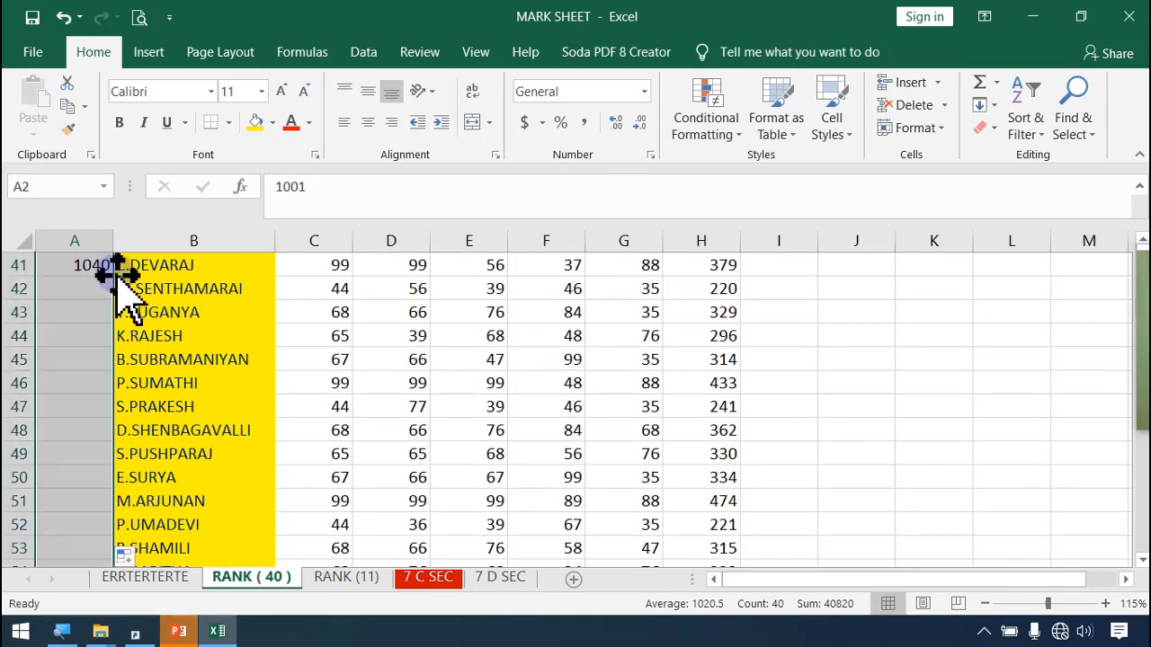
# Check the serial numbers in column A down to the last student record and back up the sheet
pyautogui.scroll(-20, 149, 449)
pyautogui.scroll(-20, 152, 430)
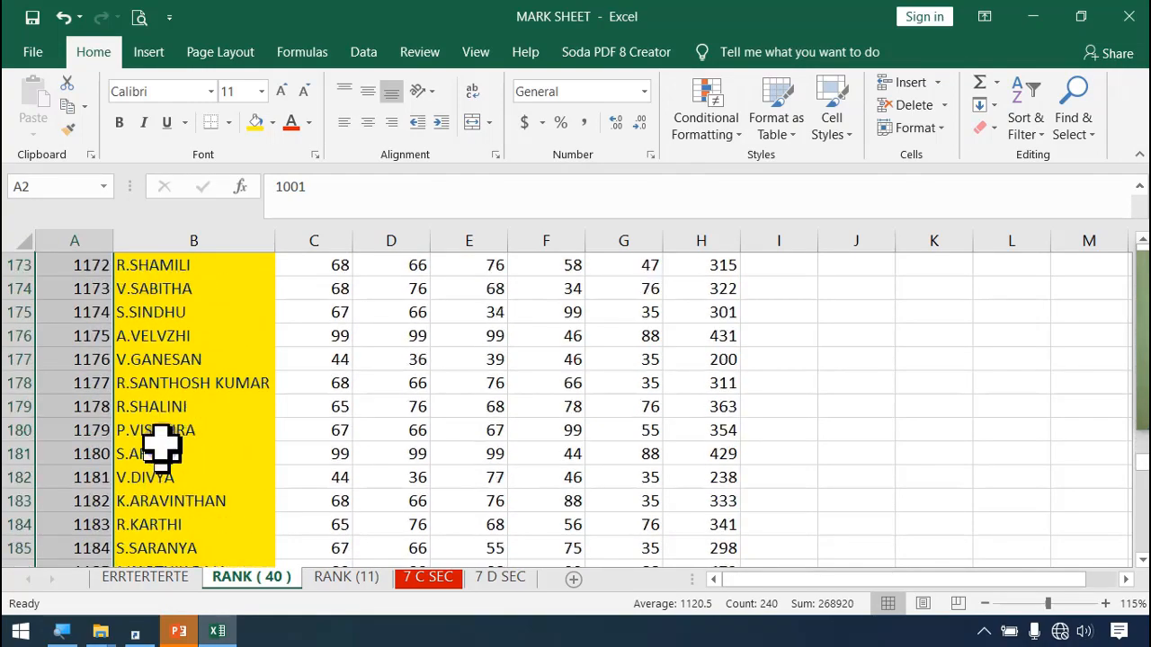
pyautogui.scroll(9, 164, 430)
pyautogui.scroll(3, 164, 427)
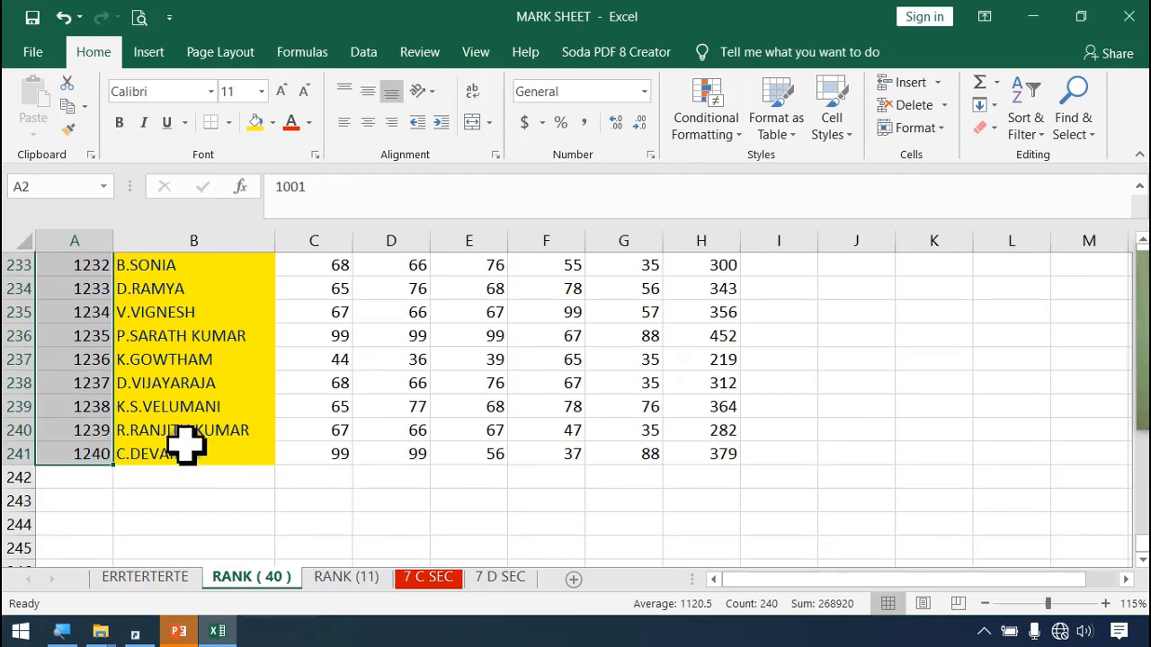
pyautogui.scroll(20, 184, 442)
pyautogui.click(566, 388)
pyautogui.scroll(20, 329, 476)
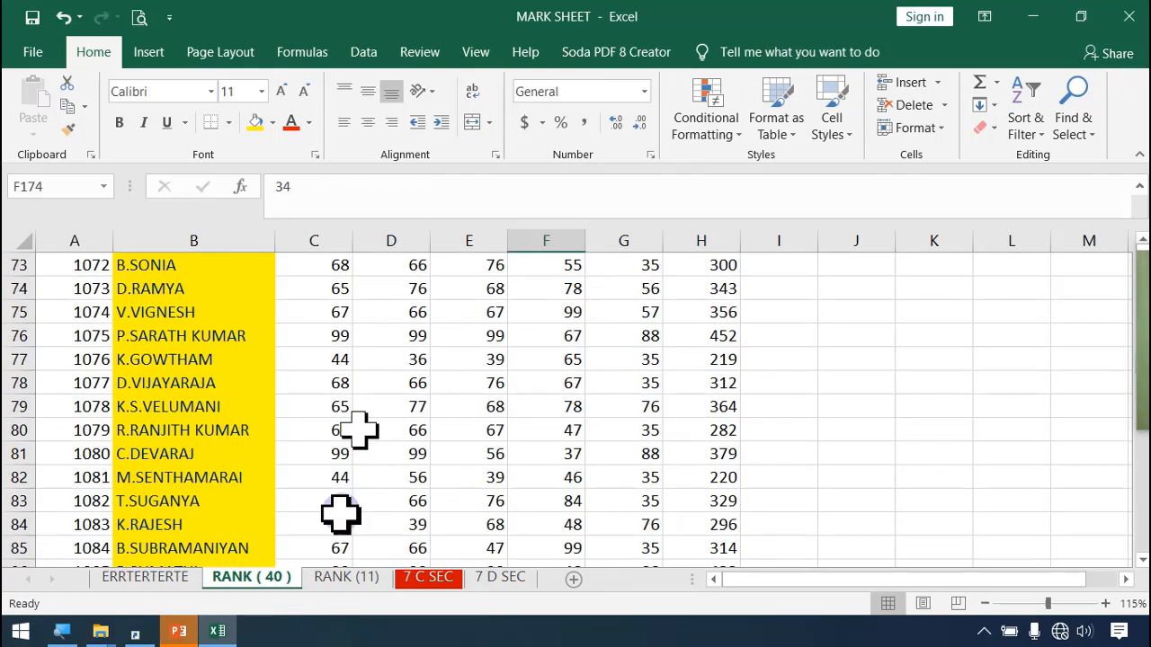
pyautogui.scroll(20, 351, 431)
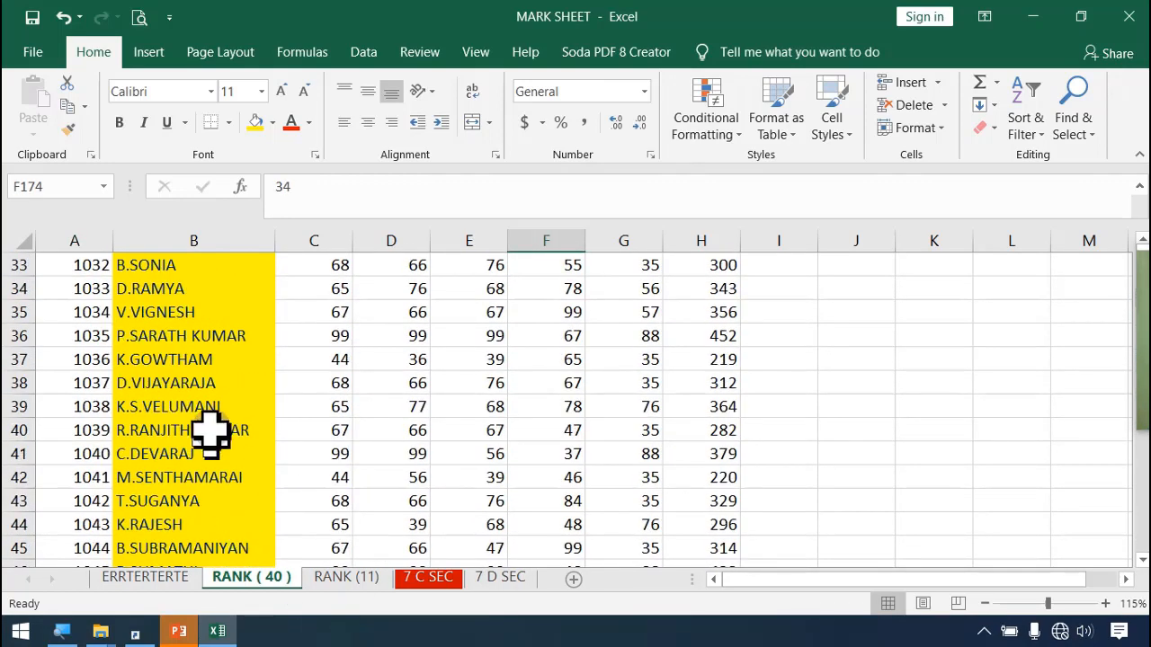
# Search the sheet for the serial number 1034 using Find
pyautogui.click(1085, 136)
pyautogui.click(980, 153)
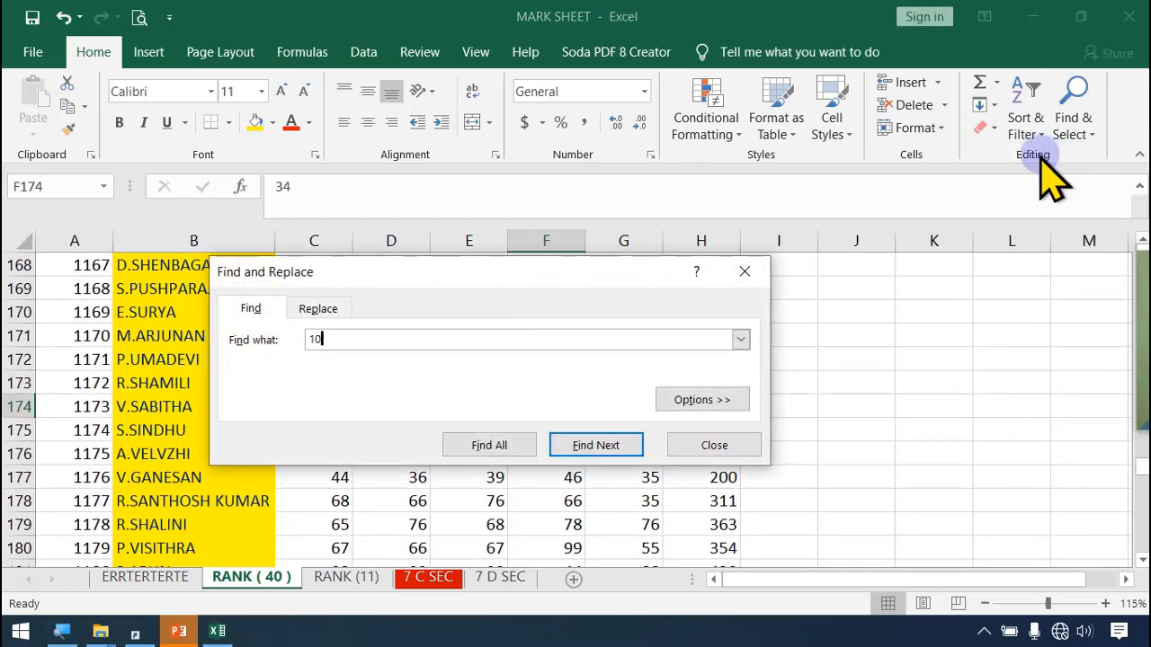
pyautogui.write('1034')
pyautogui.press('Return')
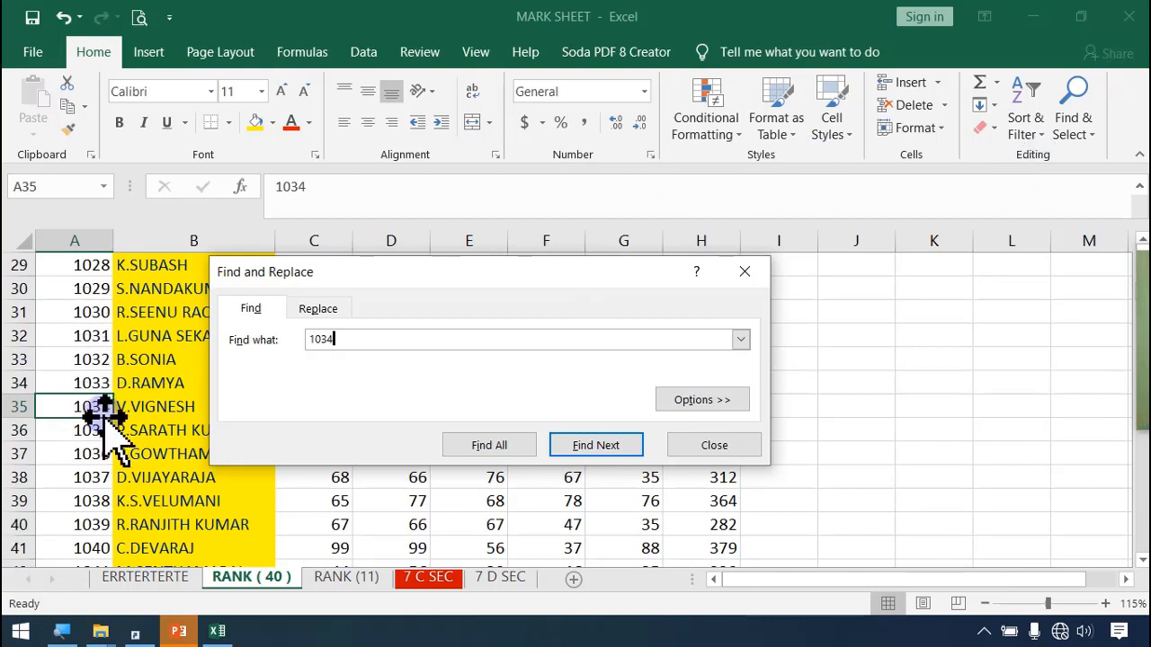
# List all matches for 1034, move the Find and Replace dialog away from the found record, and shrink its results list
pyautogui.moveTo(387, 269); pyautogui.dragTo(802, 230)
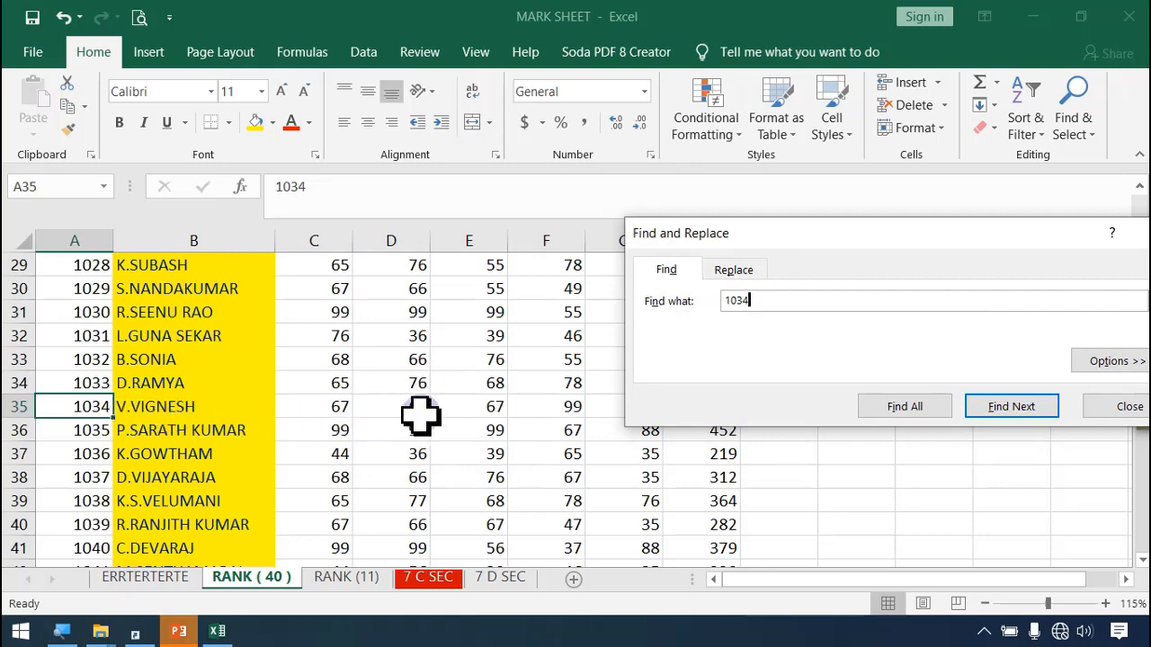
pyautogui.moveTo(873, 222); pyautogui.dragTo(630, 95)
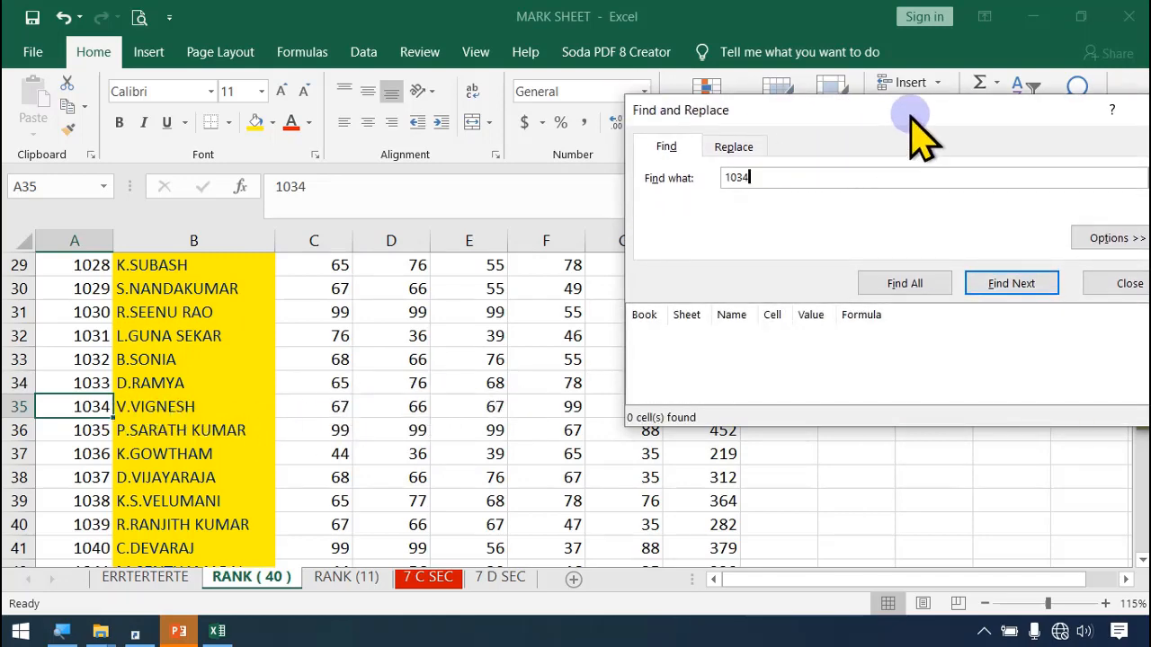
pyautogui.moveTo(910, 116); pyautogui.dragTo(510, 39)
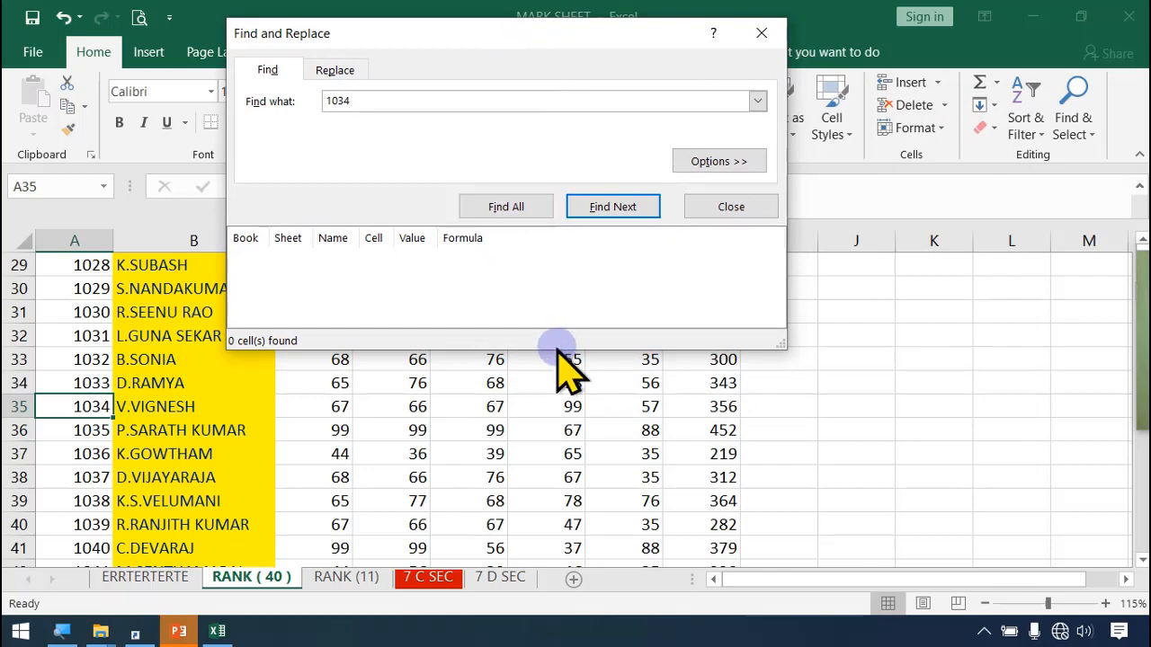
pyautogui.moveTo(557, 350); pyautogui.dragTo(542, 291)
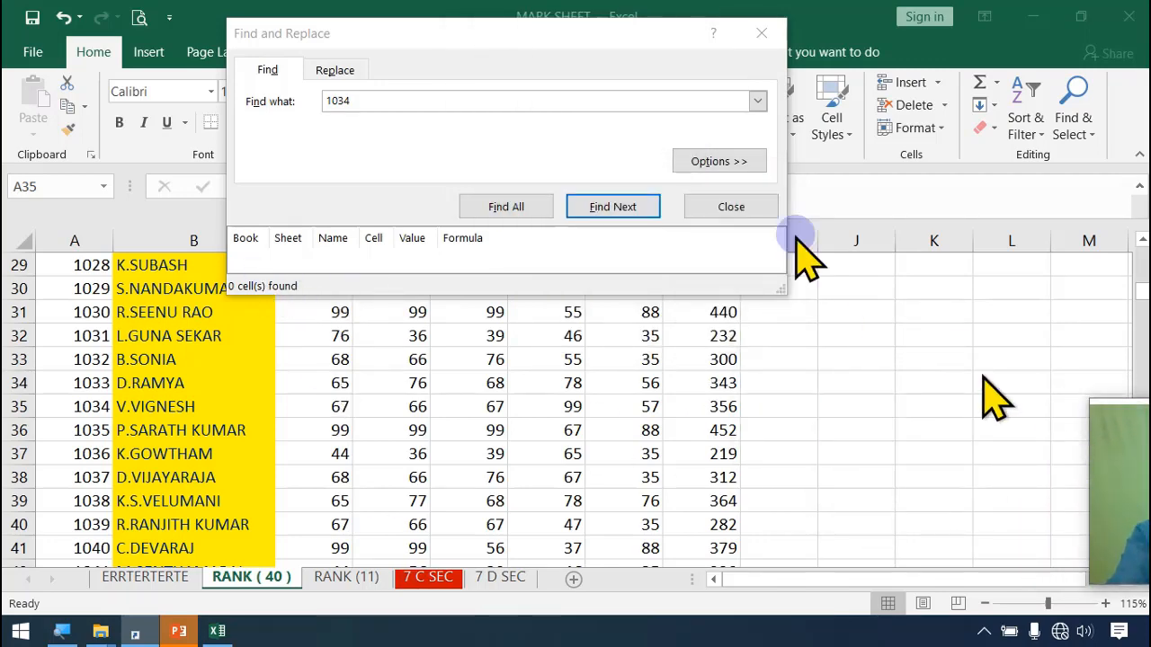
# Close the Find and Replace dialog and review the other Find & Select options
pyautogui.click(763, 34)
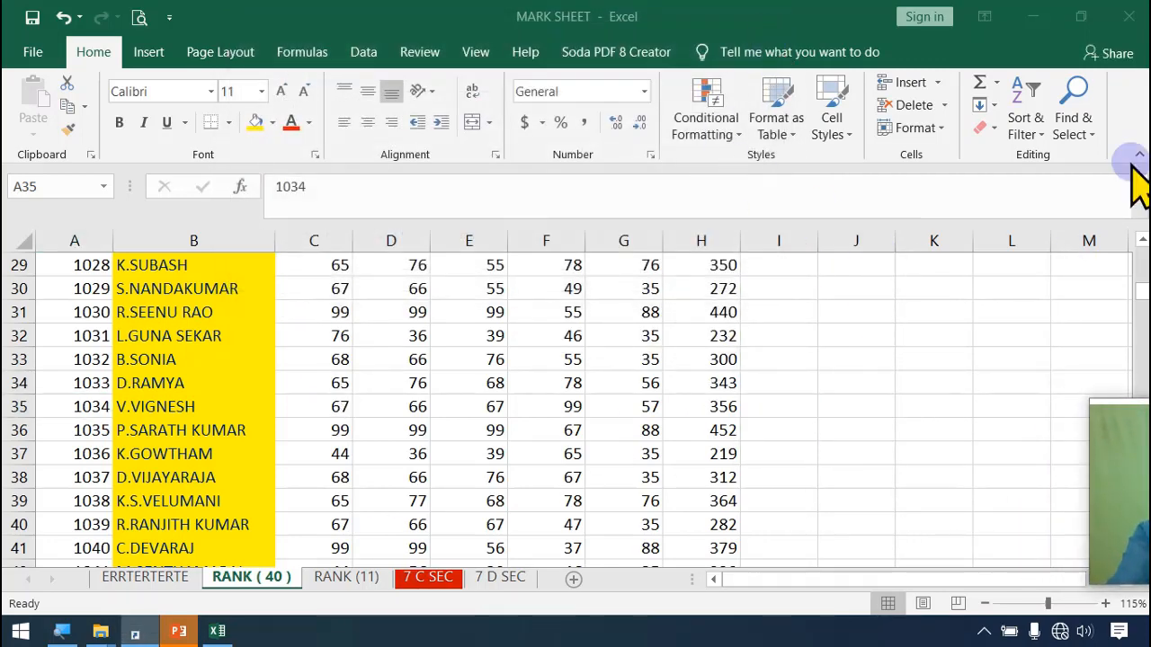
pyautogui.click(1092, 128)
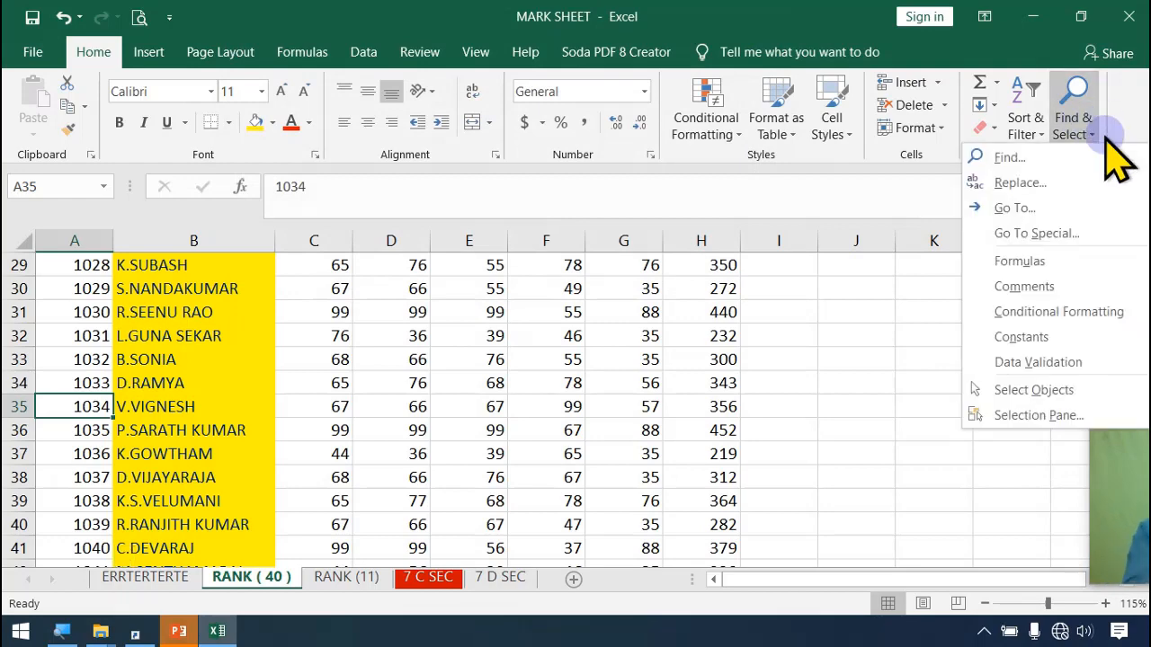
pyautogui.click(883, 316)
pyautogui.scroll(9, 701, 404)
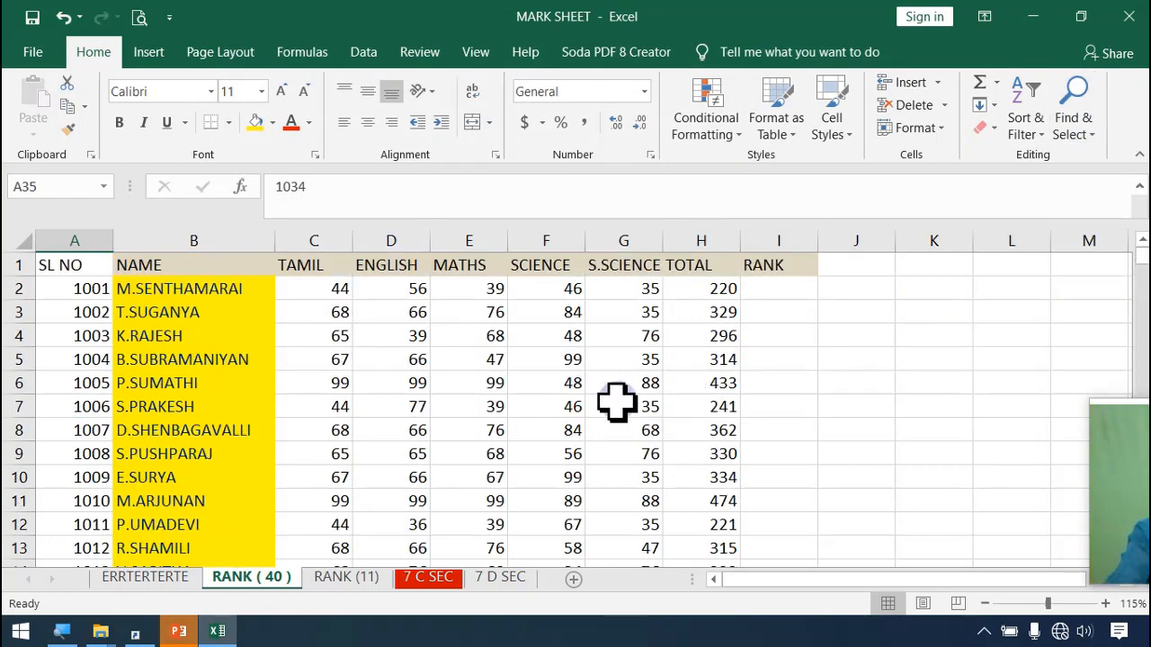
pyautogui.moveTo(321, 293); pyautogui.dragTo(628, 340)
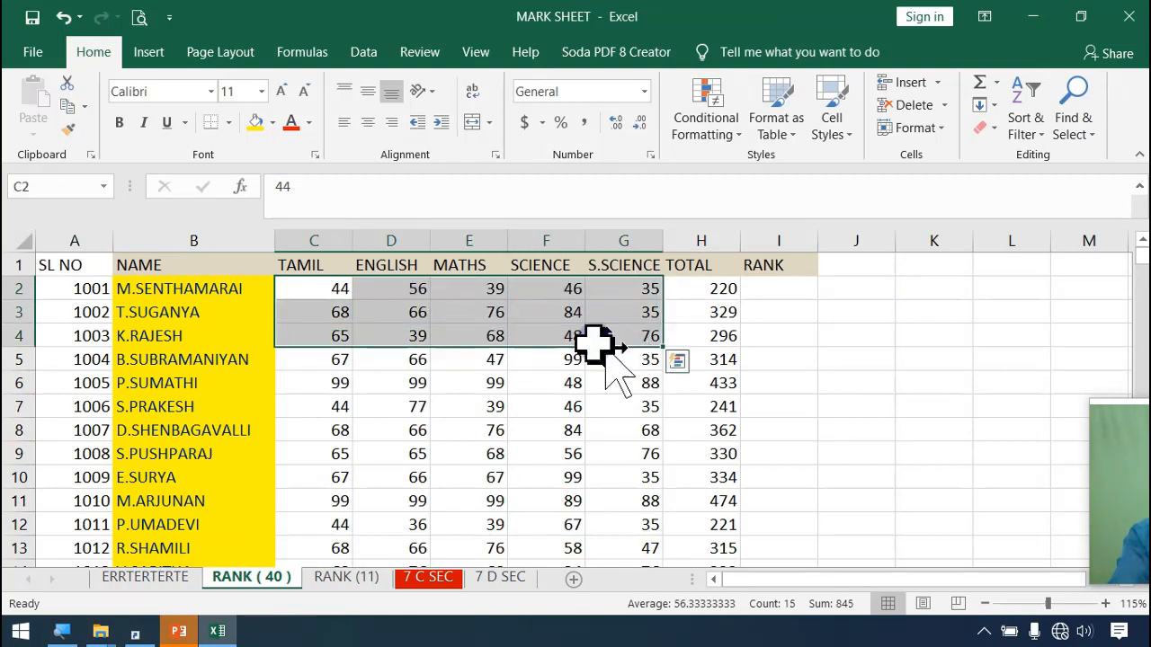
pyautogui.click(598, 339)
pyautogui.click(329, 293)
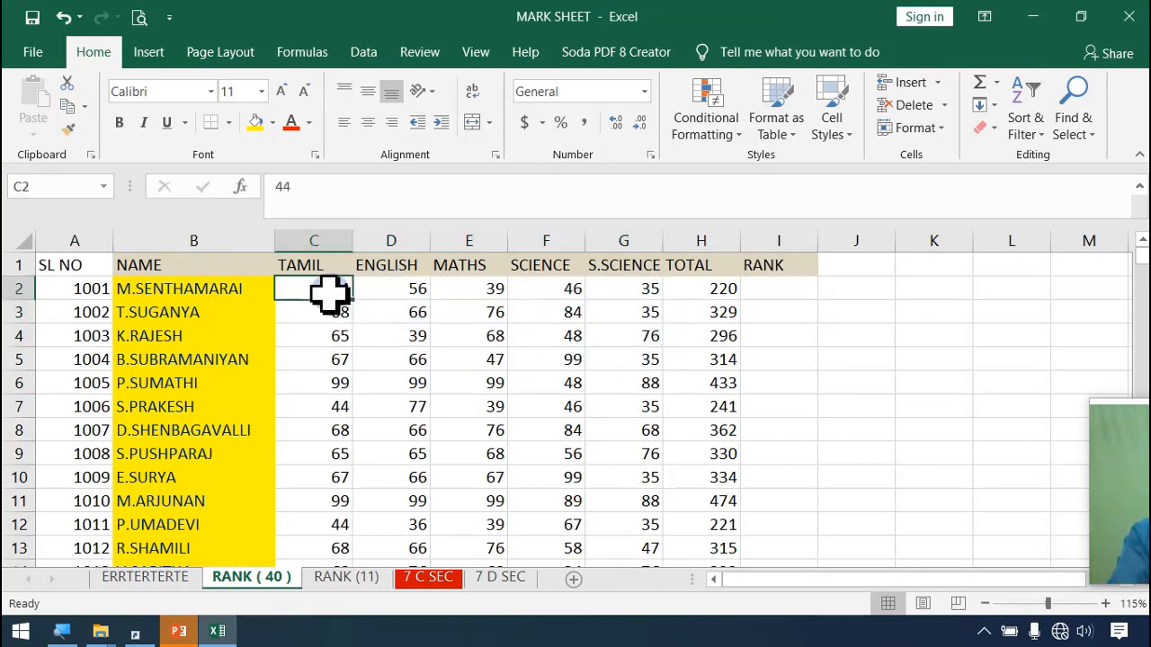
pyautogui.moveTo(329, 292); pyautogui.dragTo(628, 340)
pyautogui.click(391, 312)
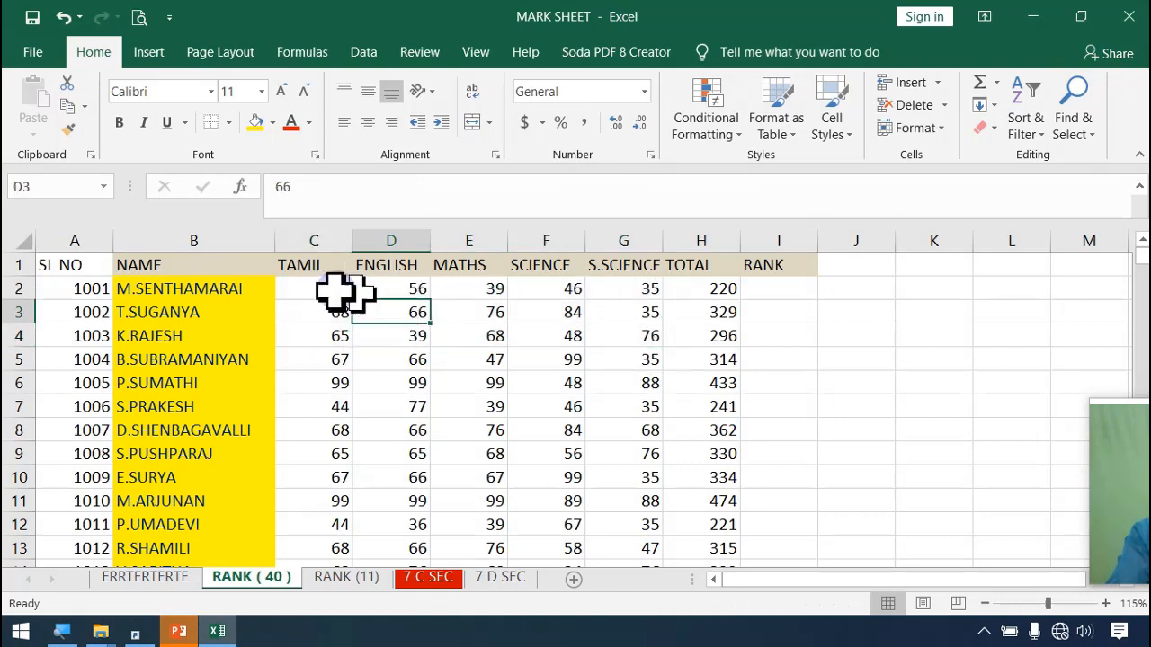
# Select all students' subject marks from TAMIL to S.SCIENCE, in the range C2:G241
pyautogui.moveTo(336, 290); pyautogui.dragTo(617, 291)
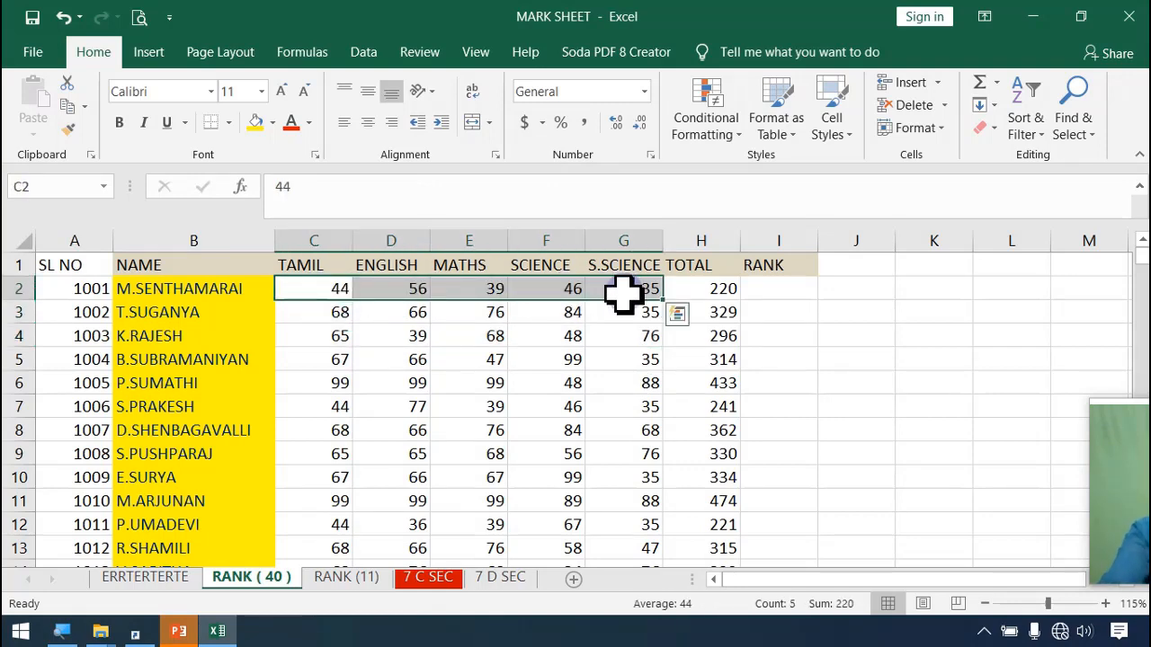
pyautogui.hotkey('ctrl', 'shift', 'Down')
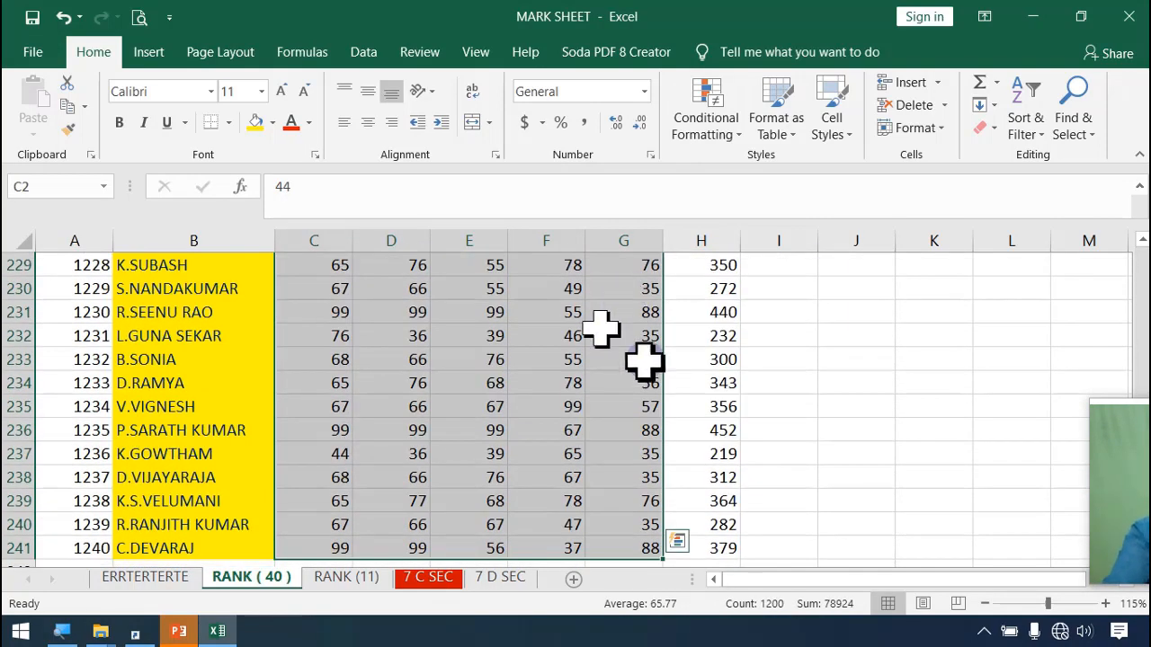
pyautogui.scroll(17, 567, 457)
pyautogui.scroll(19, 545, 437)
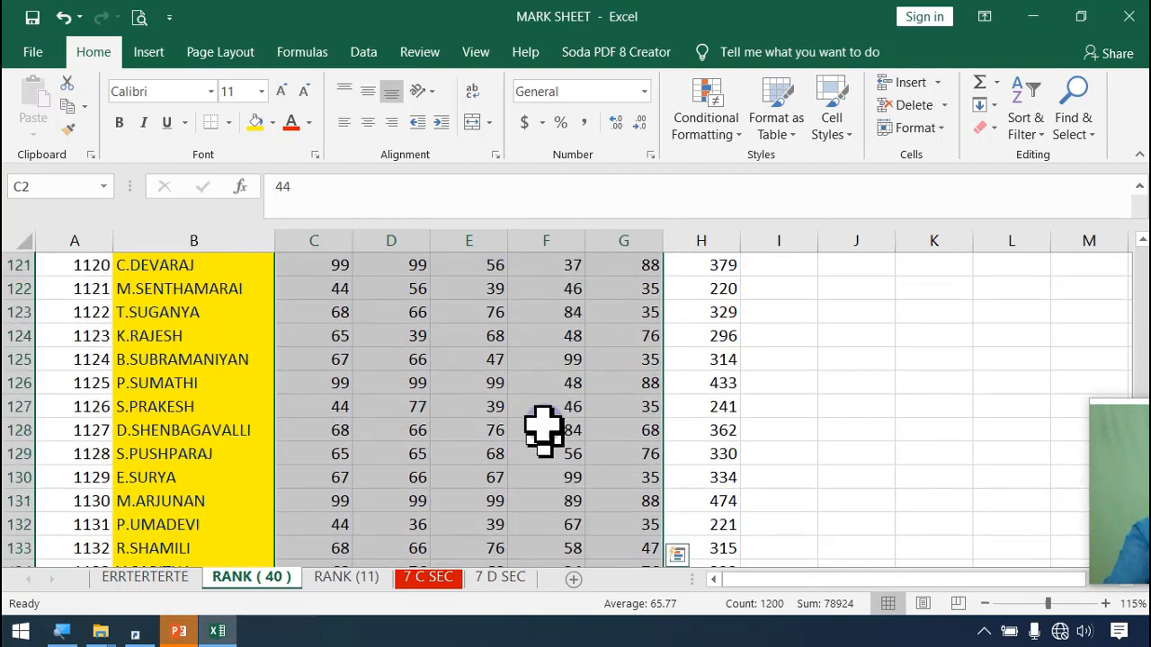
# Reselect the TAMIL to S.SCIENCE marks from the first student's row down to the last record, C2:G241
pyautogui.click(545, 437)
pyautogui.scroll(20, 552, 449)
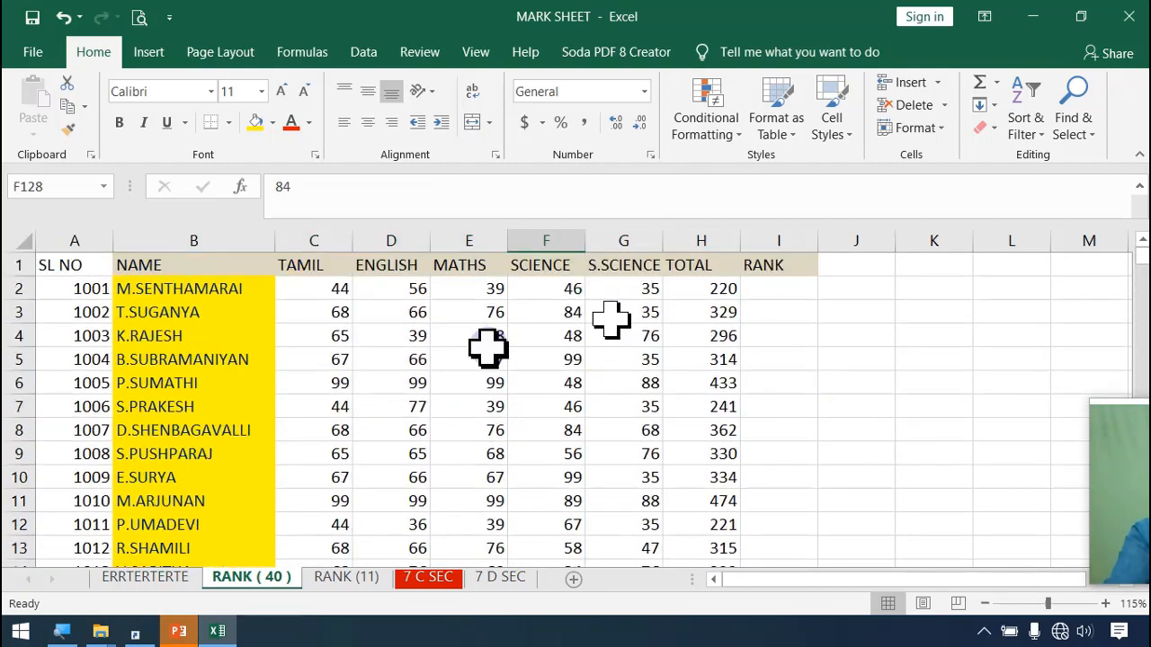
pyautogui.moveTo(323, 289); pyautogui.dragTo(628, 290)
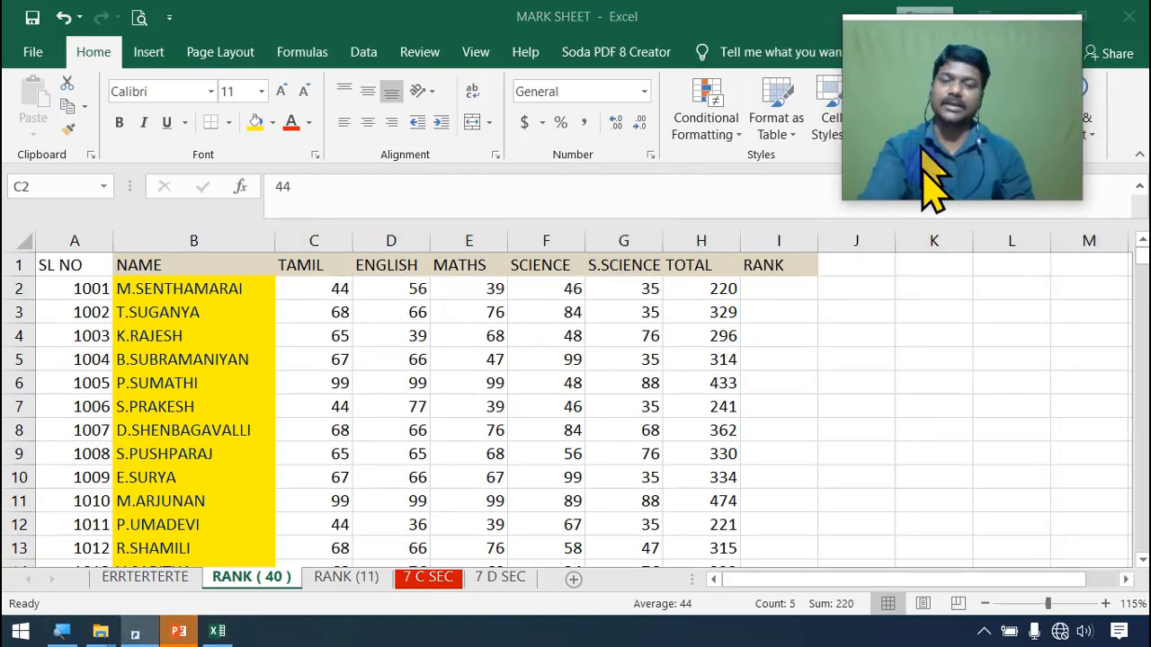
pyautogui.click(325, 289)
pyautogui.moveTo(325, 290); pyautogui.dragTo(624, 290)
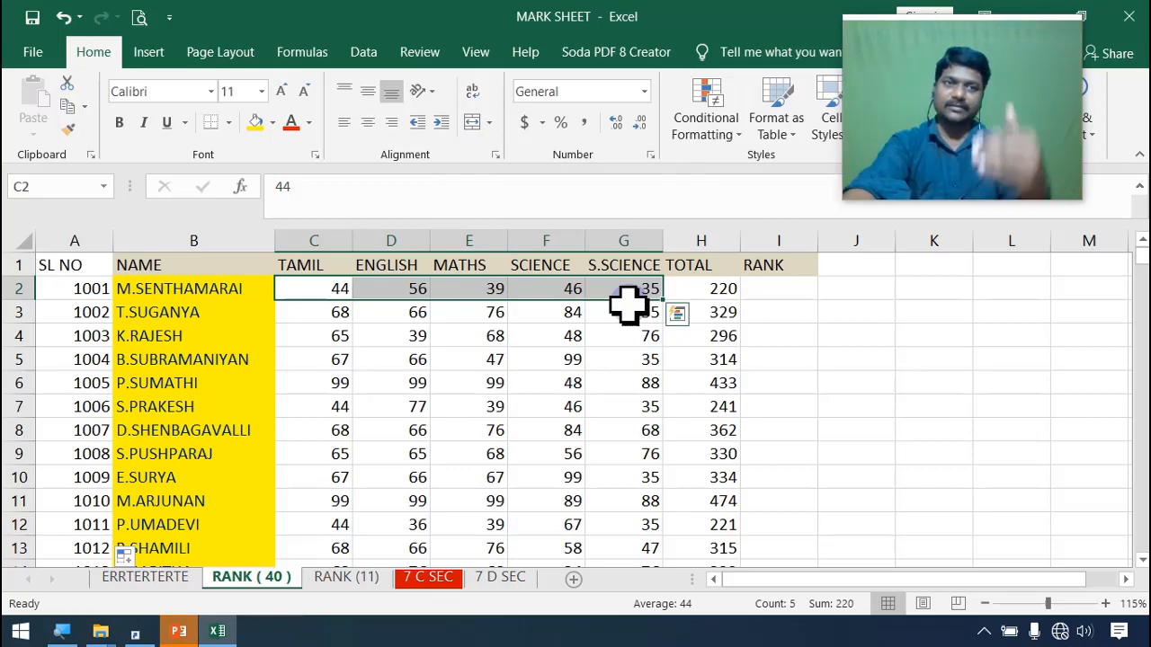
pyautogui.hotkey('ctrl', 'shift', 'Down')
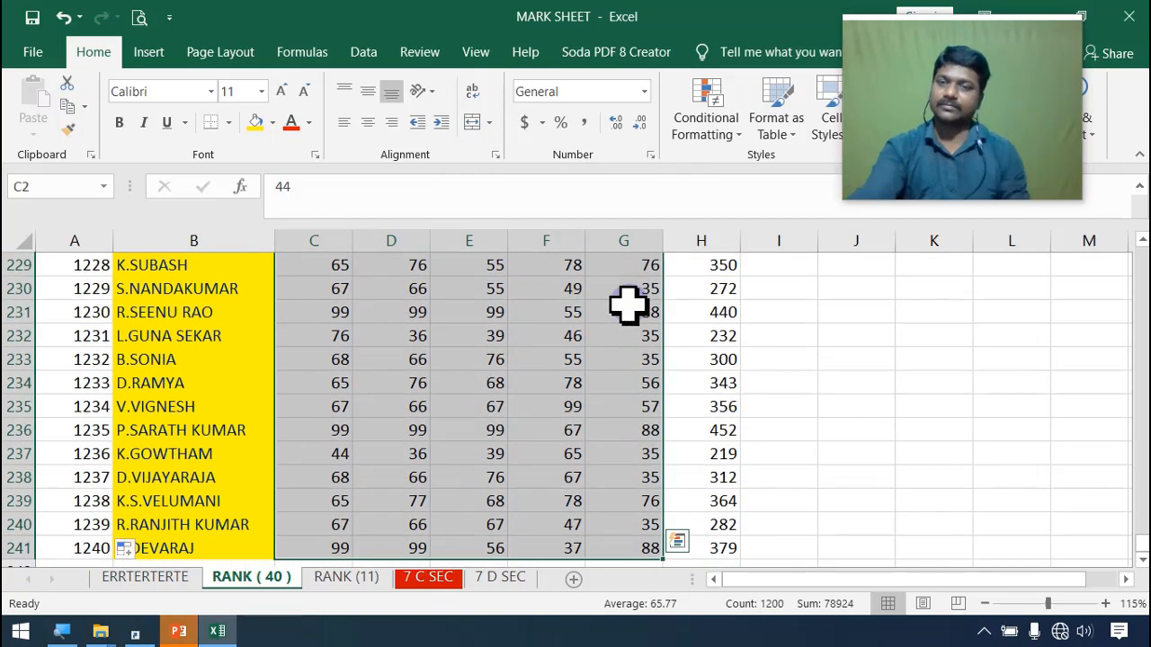
pyautogui.scroll(-4, 548, 467)
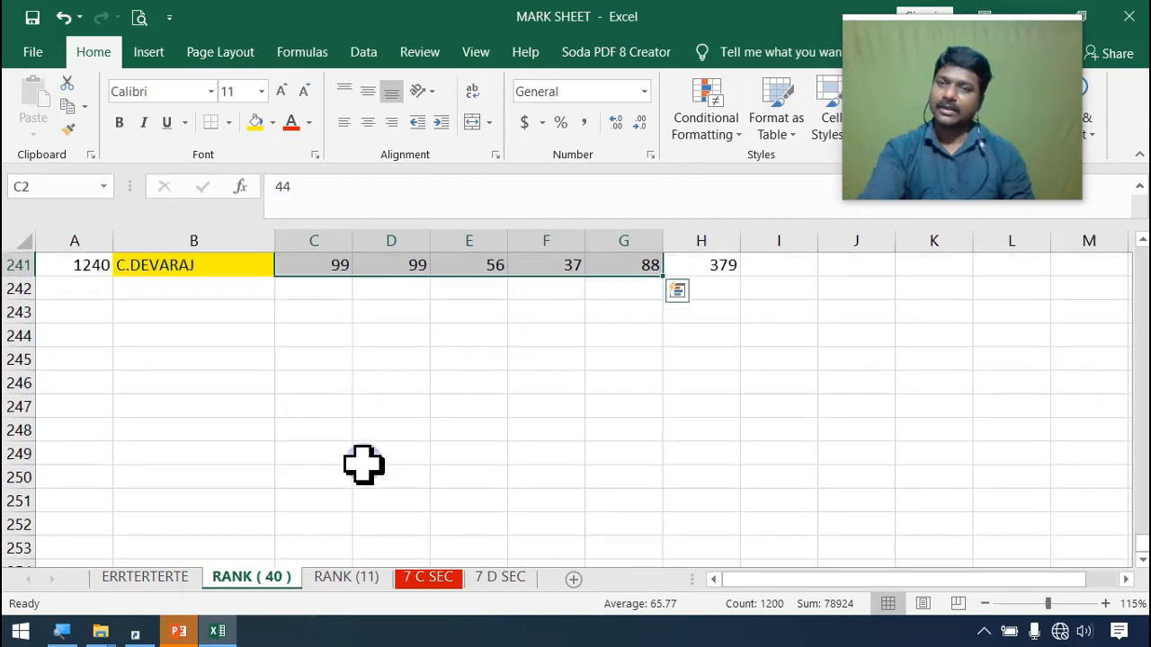
pyautogui.scroll(1, 92, 412)
pyautogui.scroll(20, 570, 381)
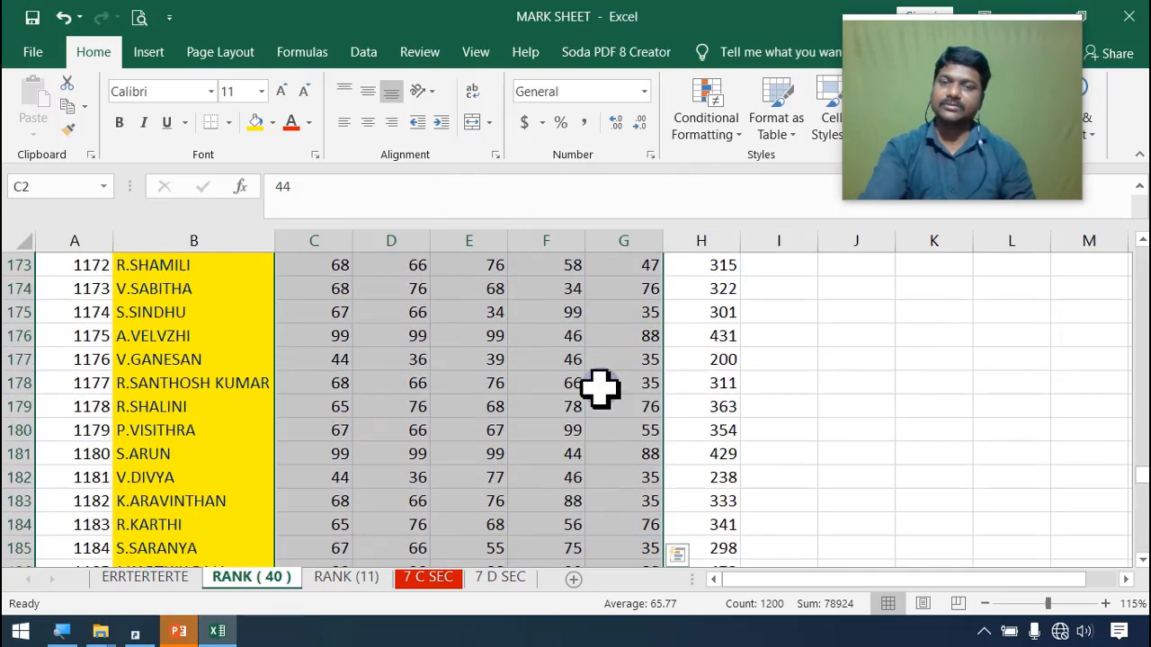
pyautogui.scroll(11, 608, 385)
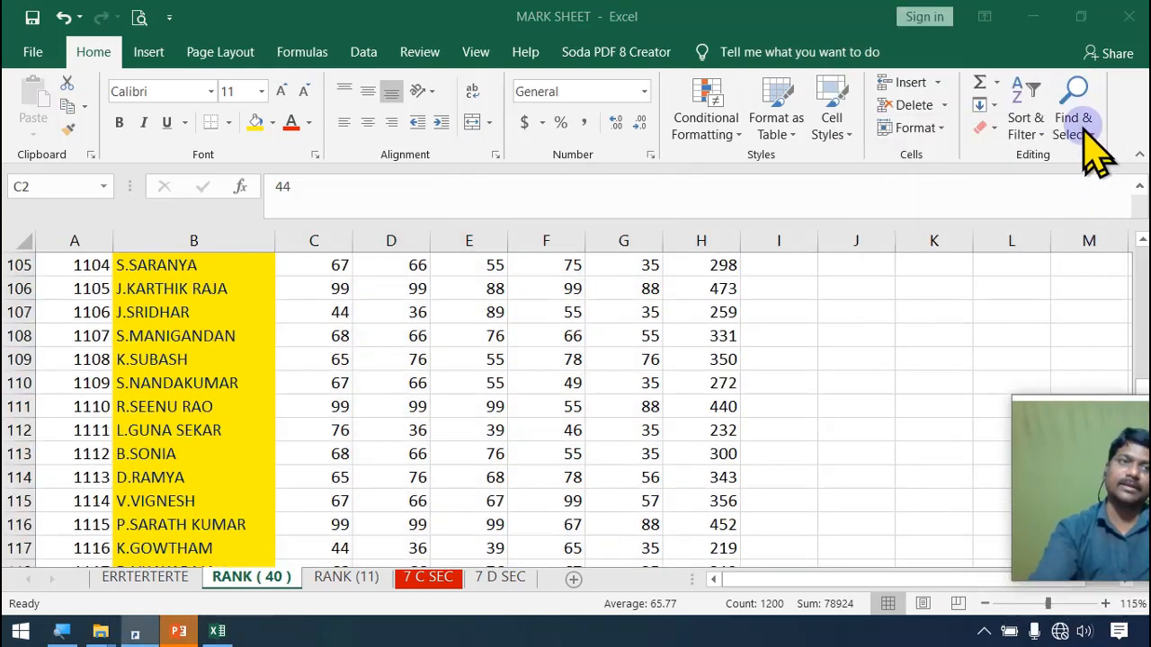
# Find the value 34 in the selected marks, then move the Find and Replace dialog aside with its search options expanded
pyautogui.click(1085, 127)
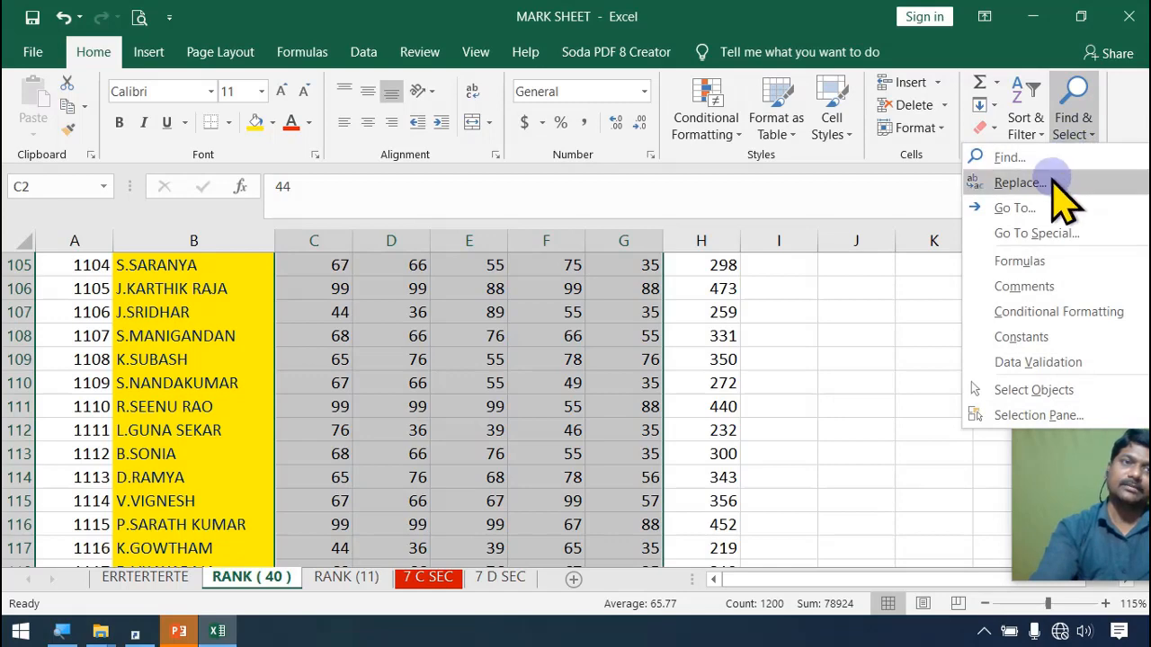
pyautogui.click(1009, 159)
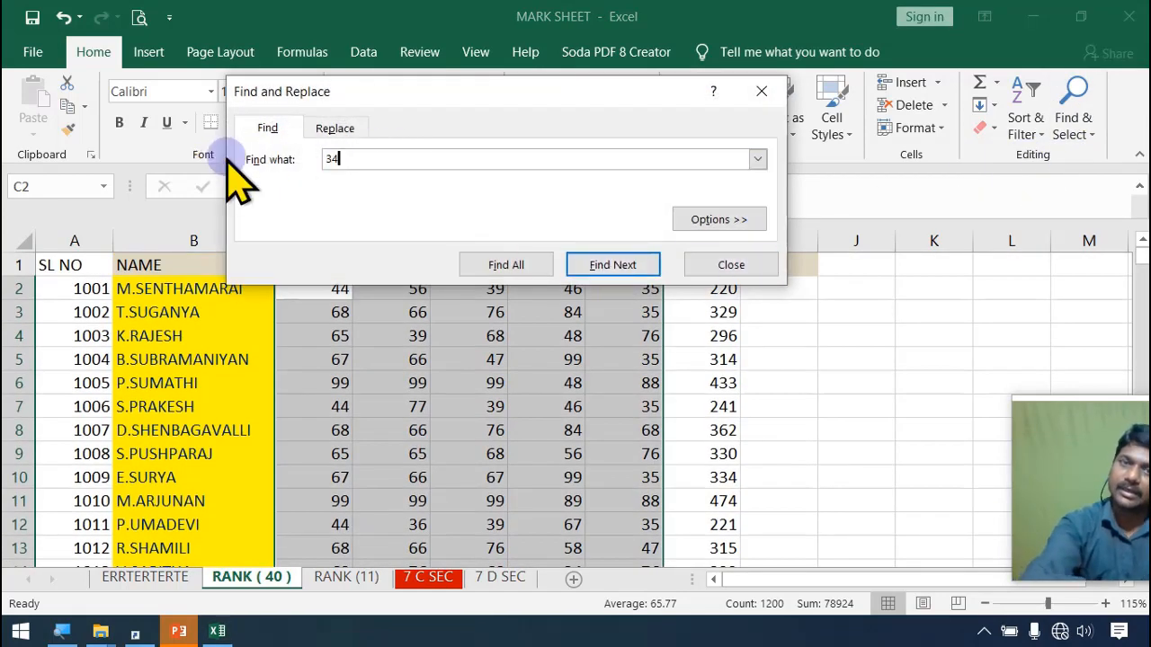
pyautogui.click(620, 264)
pyautogui.moveTo(539, 29); pyautogui.dragTo(857, 24)
pyautogui.click(1043, 150)
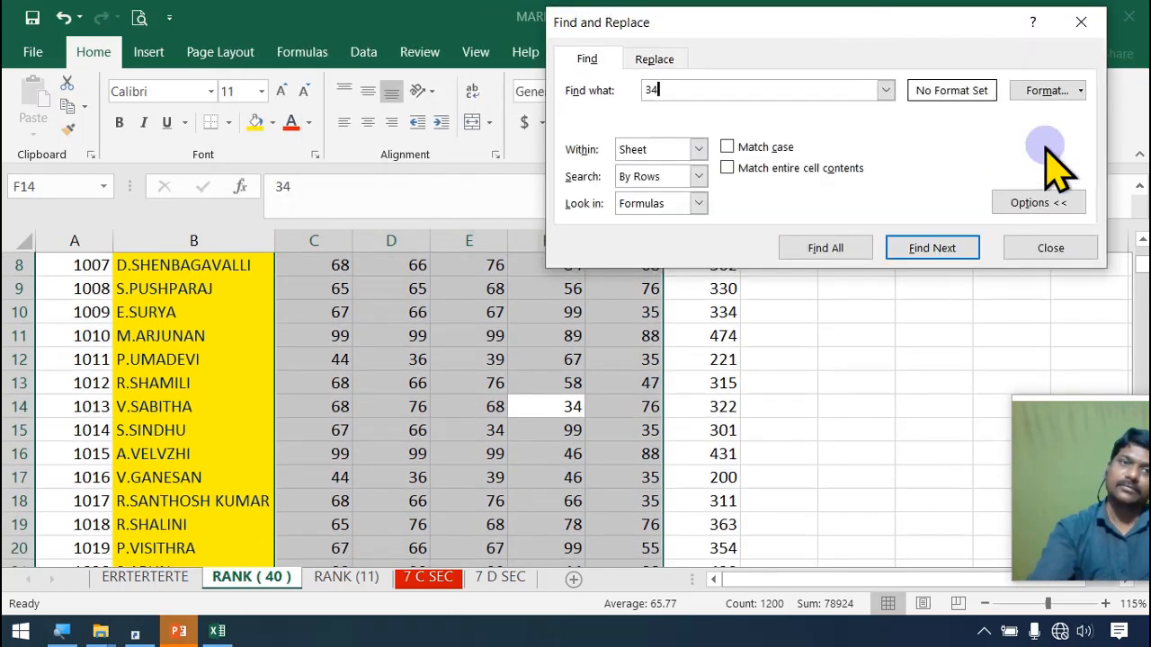
# List all cells containing 34 and look through the results and the matching student rows
pyautogui.click(825, 250)
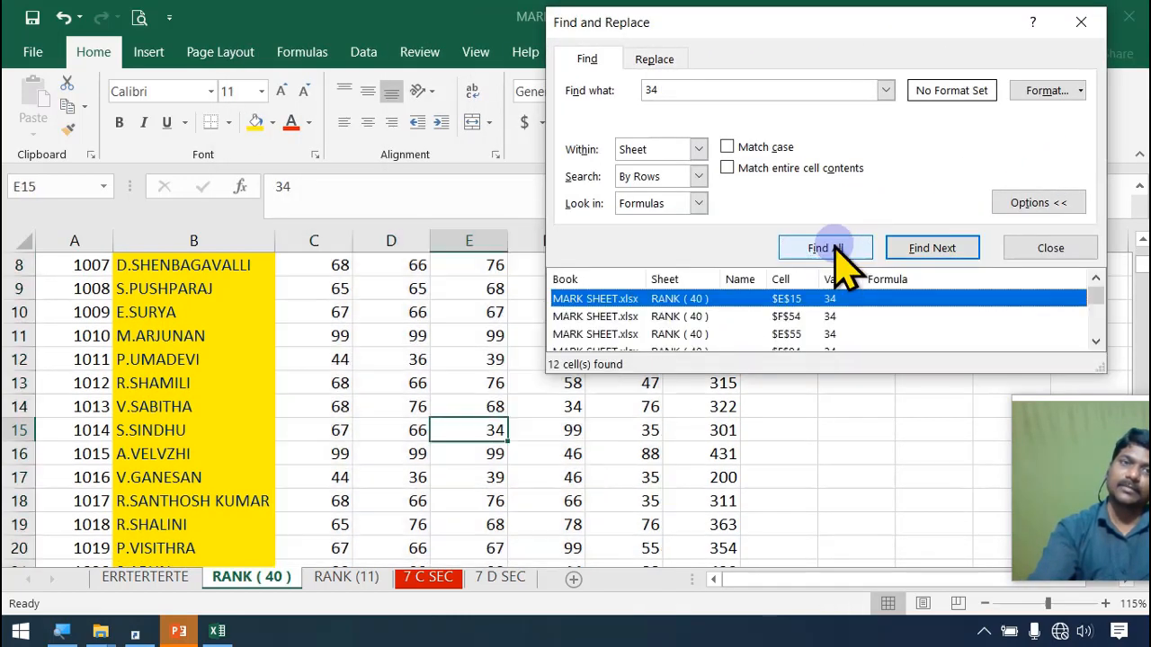
pyautogui.scroll(-3, 773, 306)
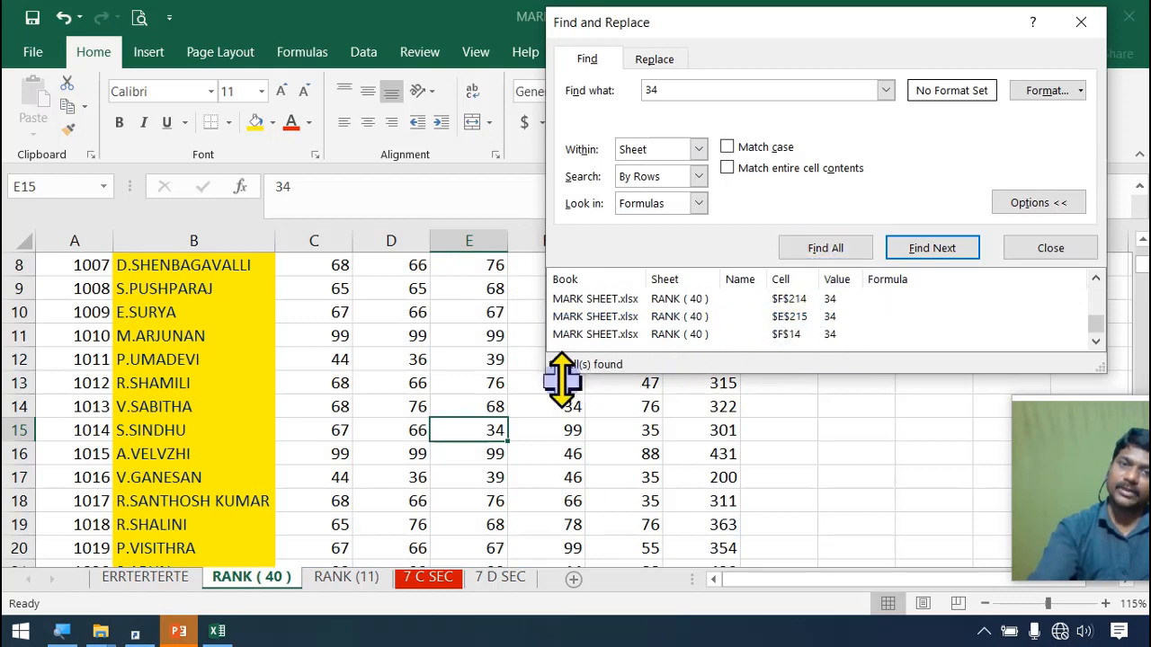
pyautogui.scroll(-7, 486, 457)
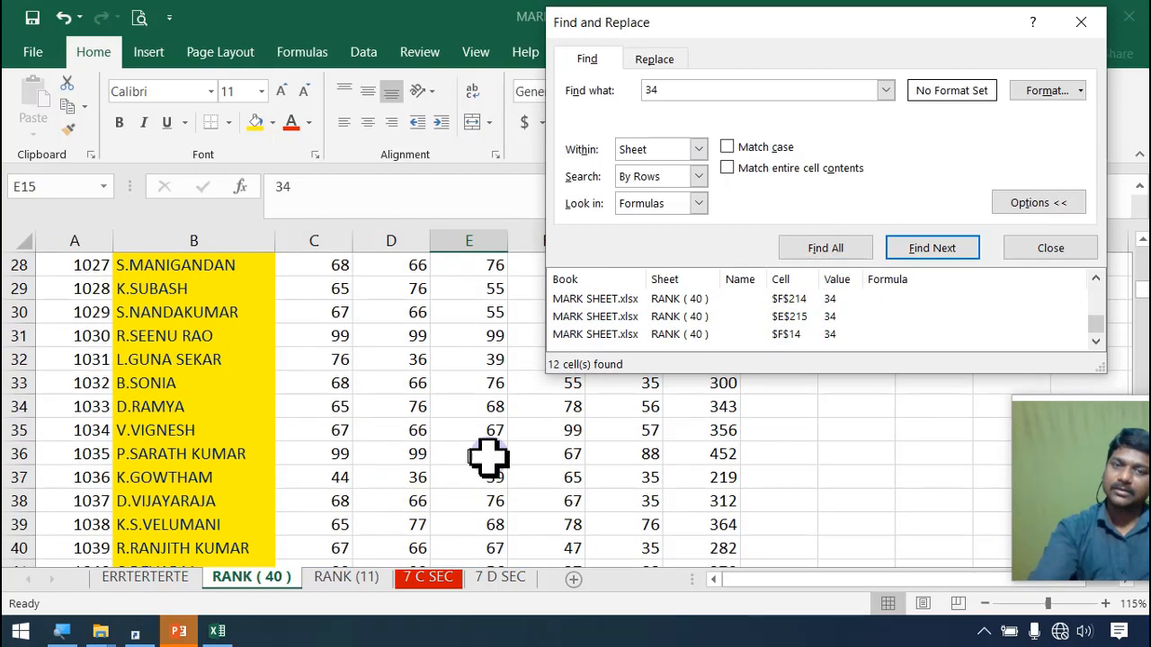
pyautogui.scroll(-15, 485, 457)
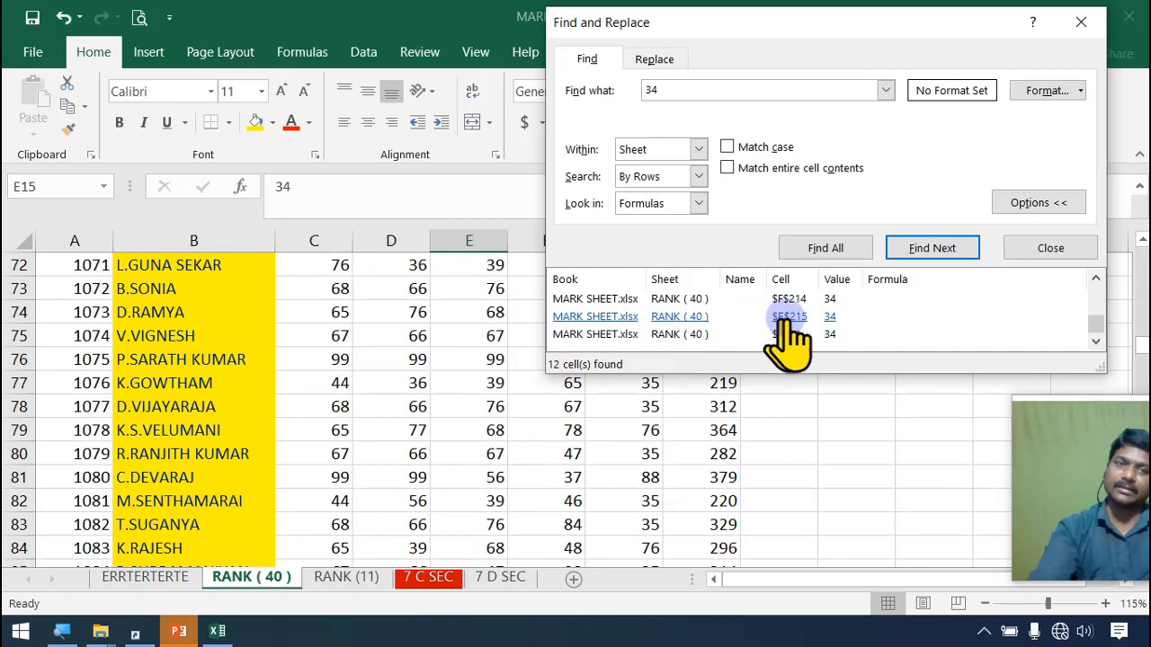
pyautogui.scroll(3, 788, 342)
# Replace all occurrences of 34 with 35 in the sheet using Replace All
pyautogui.click(654, 61)
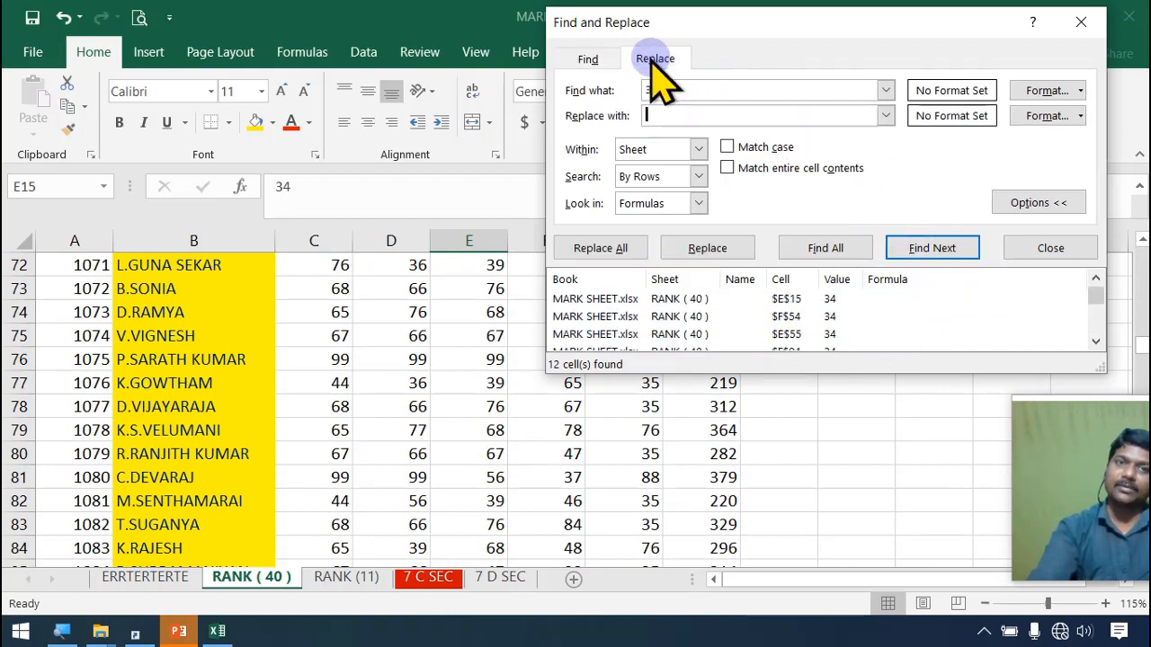
pyautogui.click(674, 115)
pyautogui.write('35')
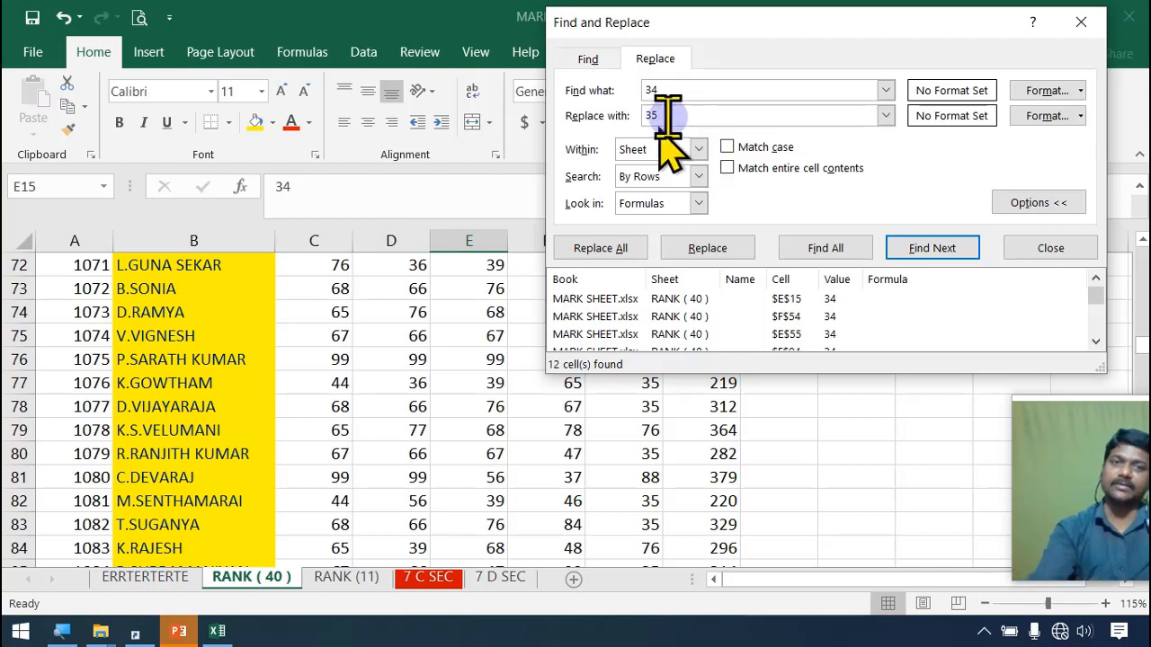
pyautogui.click(938, 254)
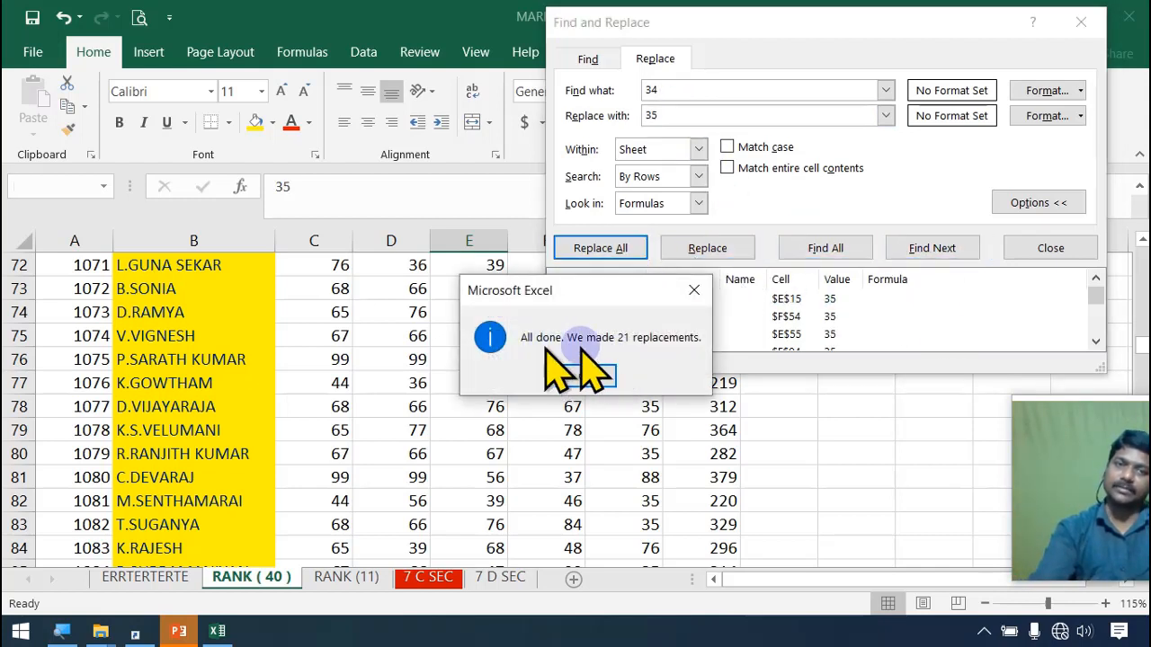
pyautogui.click(607, 376)
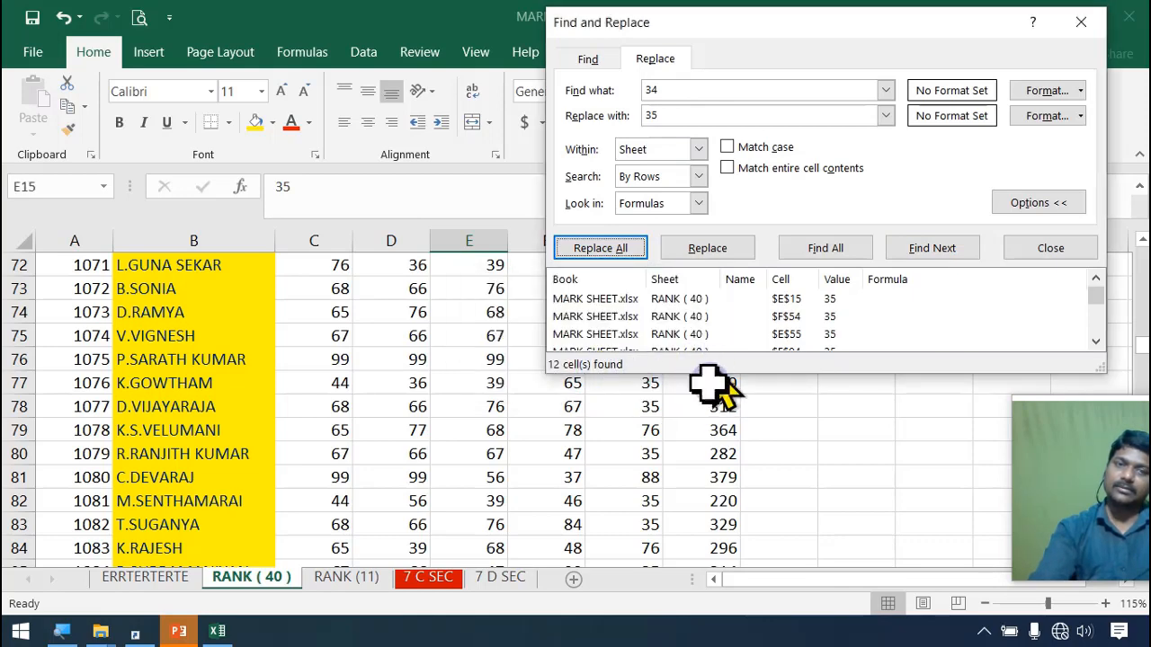
# Go to the replaced mark in F54 and inspect the serial numbers and totals down to around row 138
pyautogui.click(665, 317)
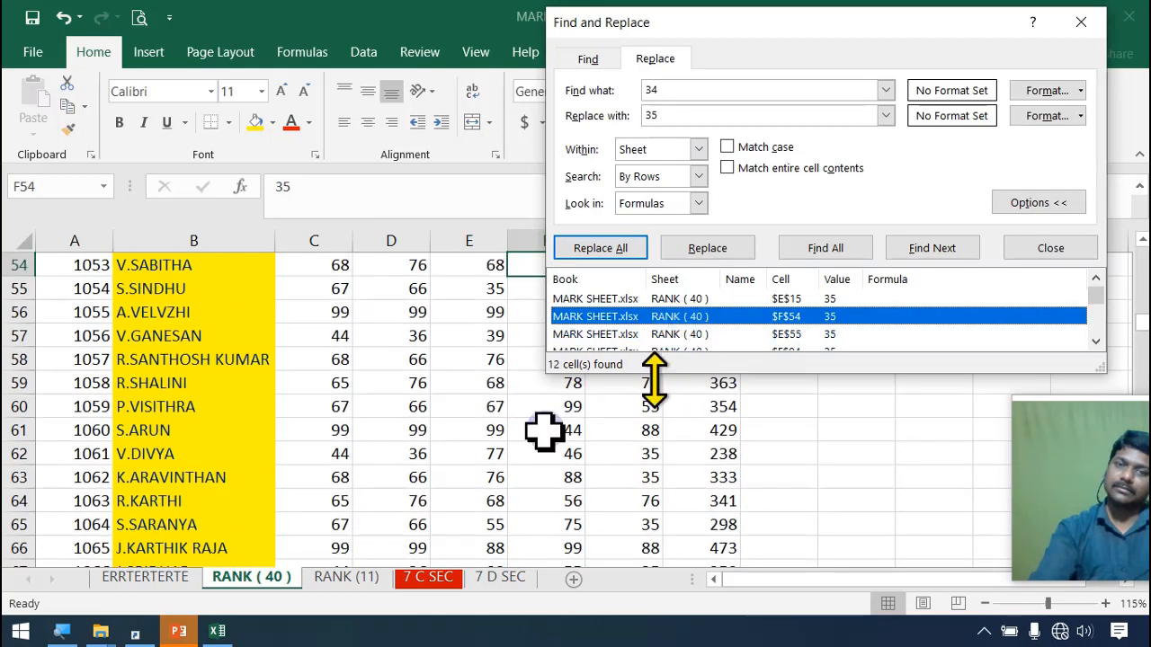
pyautogui.scroll(-9, 530, 430)
pyautogui.scroll(-7, 522, 429)
pyautogui.scroll(-4, 522, 423)
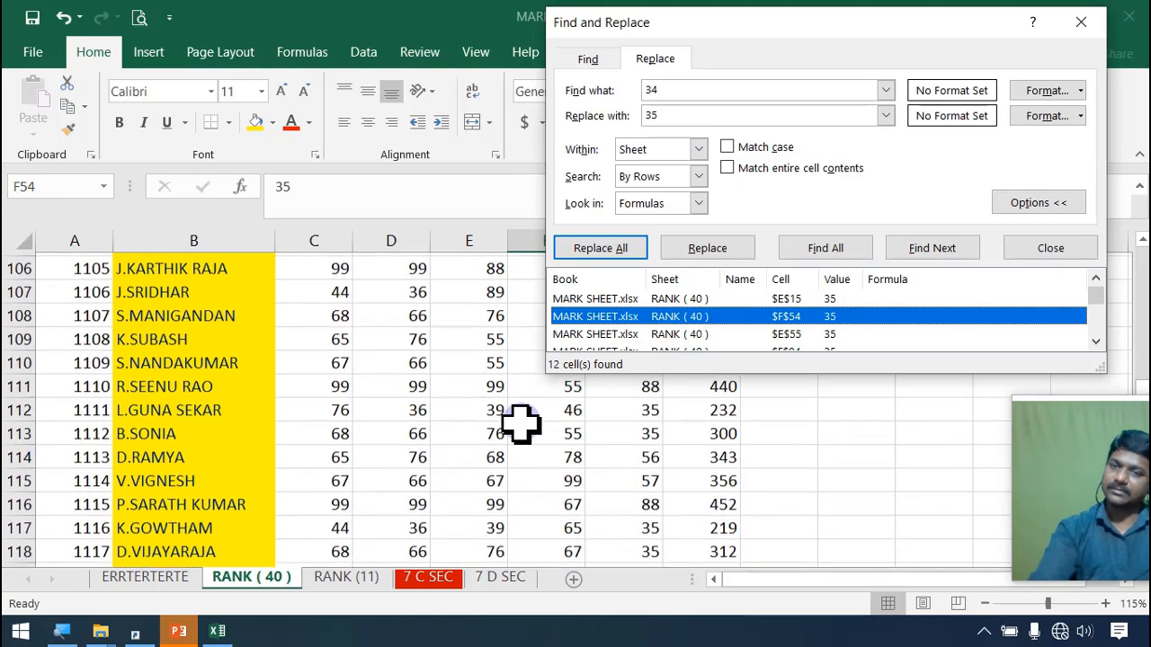
pyautogui.scroll(-4, 522, 423)
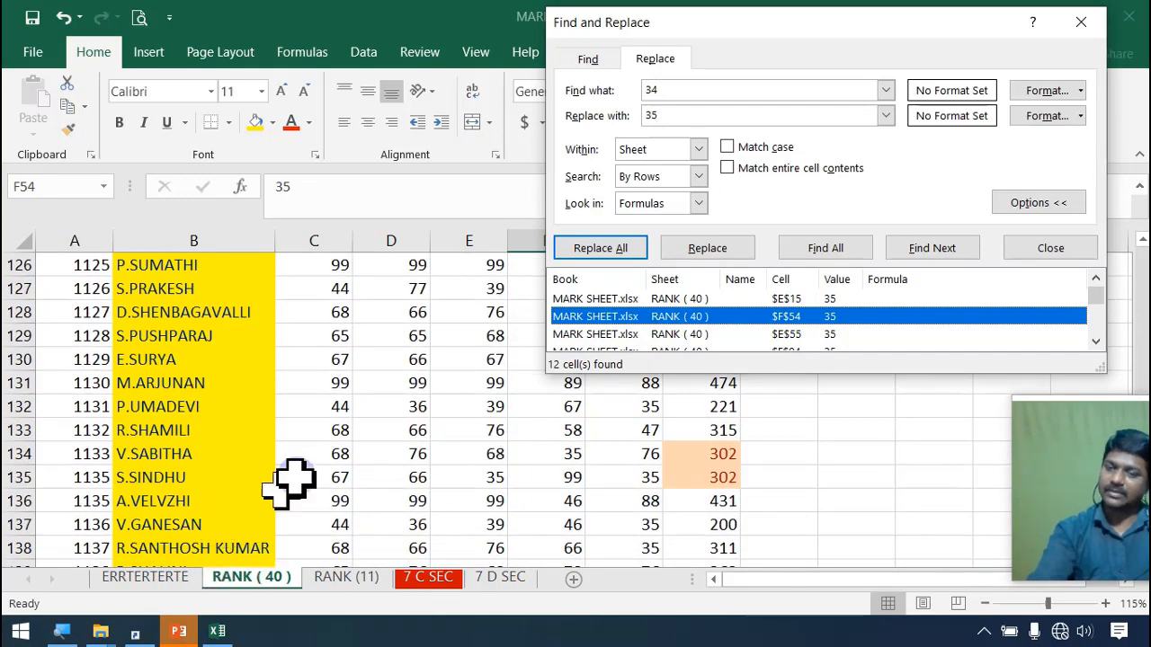
pyautogui.click(411, 409)
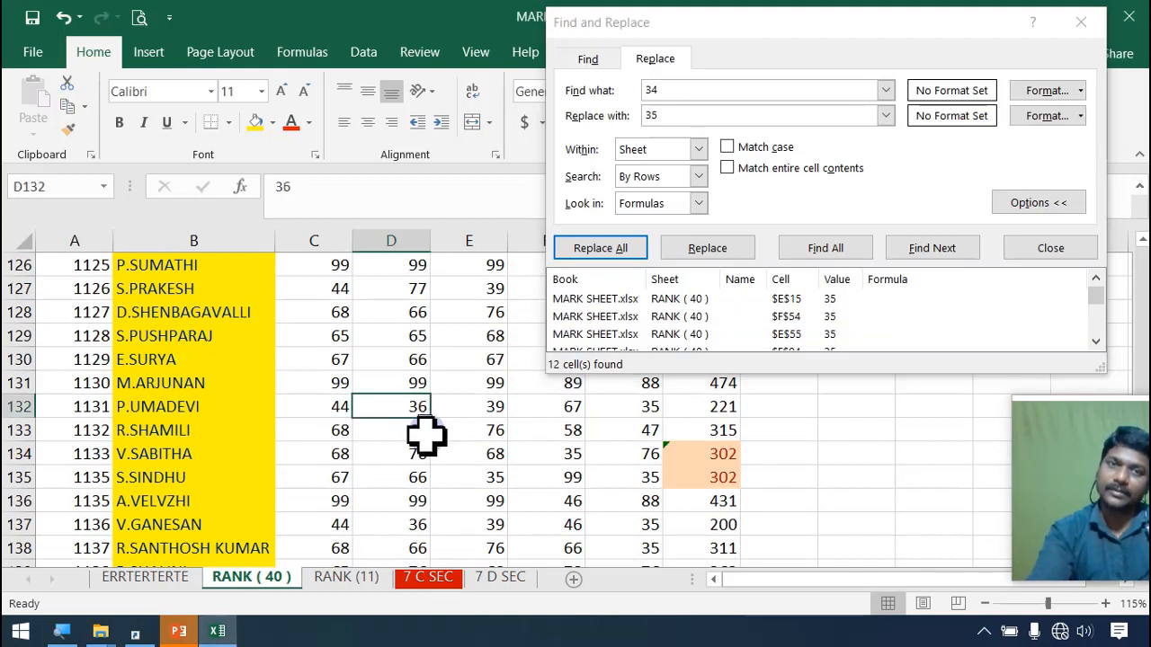
# Review the search scope choices for Replace and examine the serial number column down to the last record
pyautogui.click(699, 150)
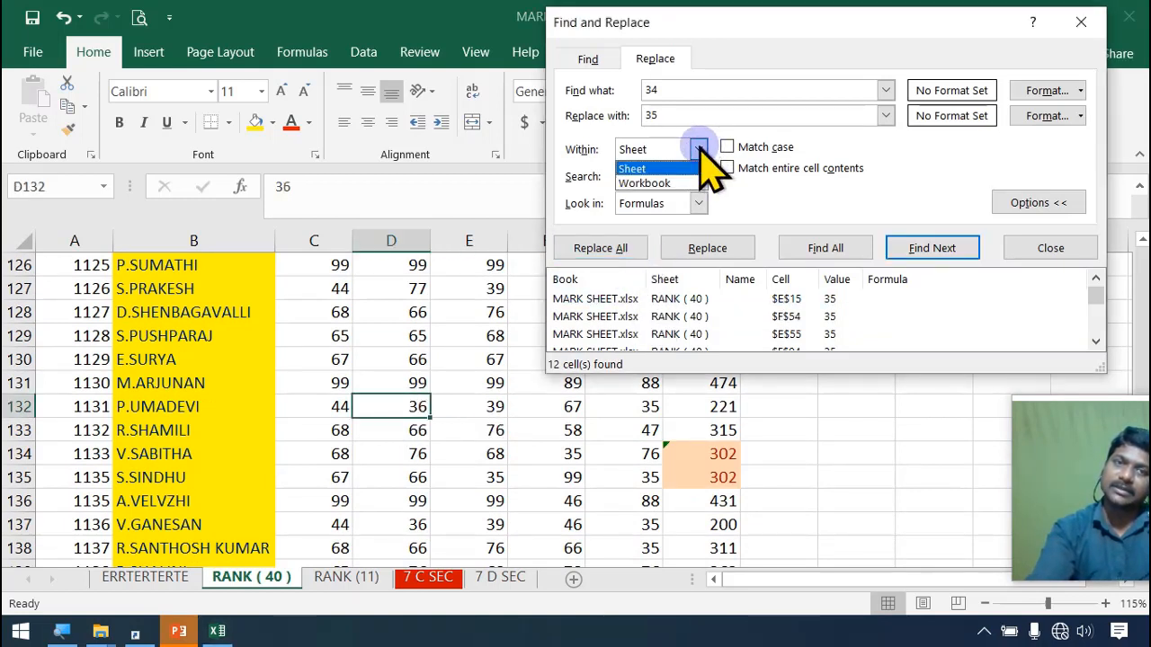
pyautogui.click(699, 149)
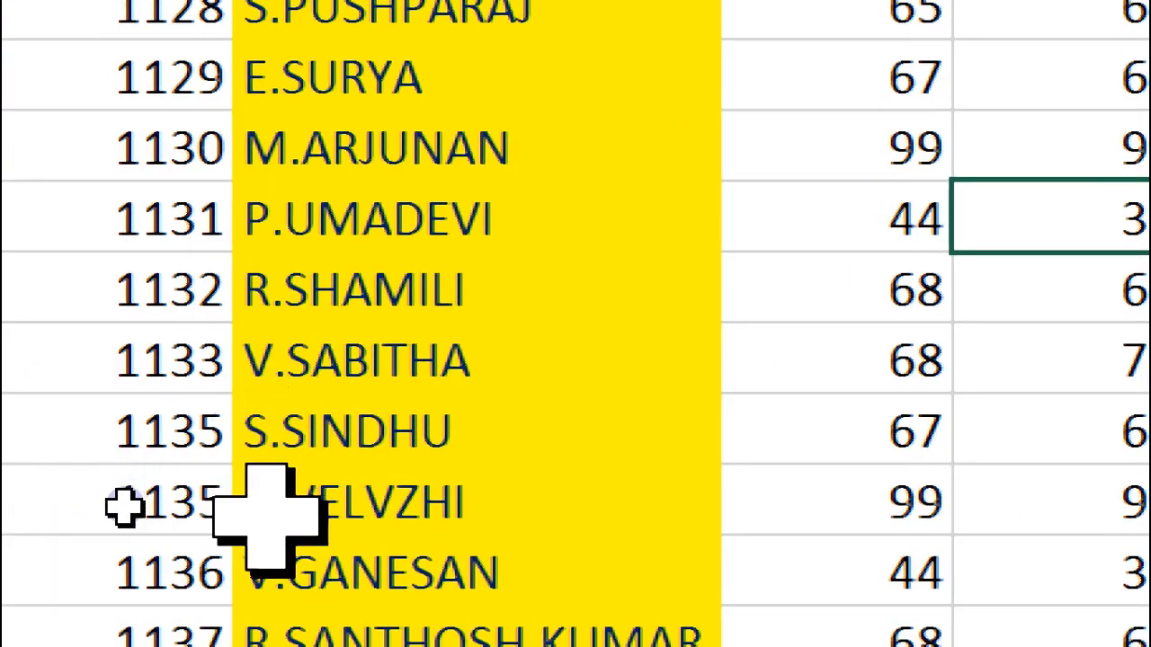
pyautogui.scroll(-13, 268, 519)
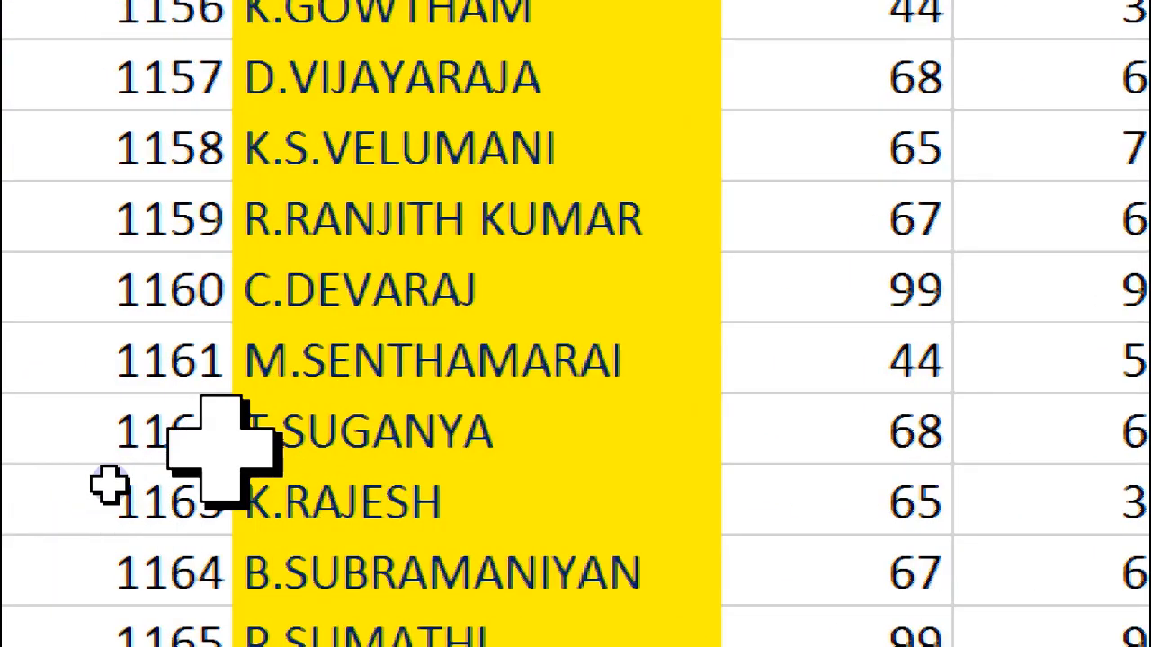
pyautogui.scroll(-20, 261, 447)
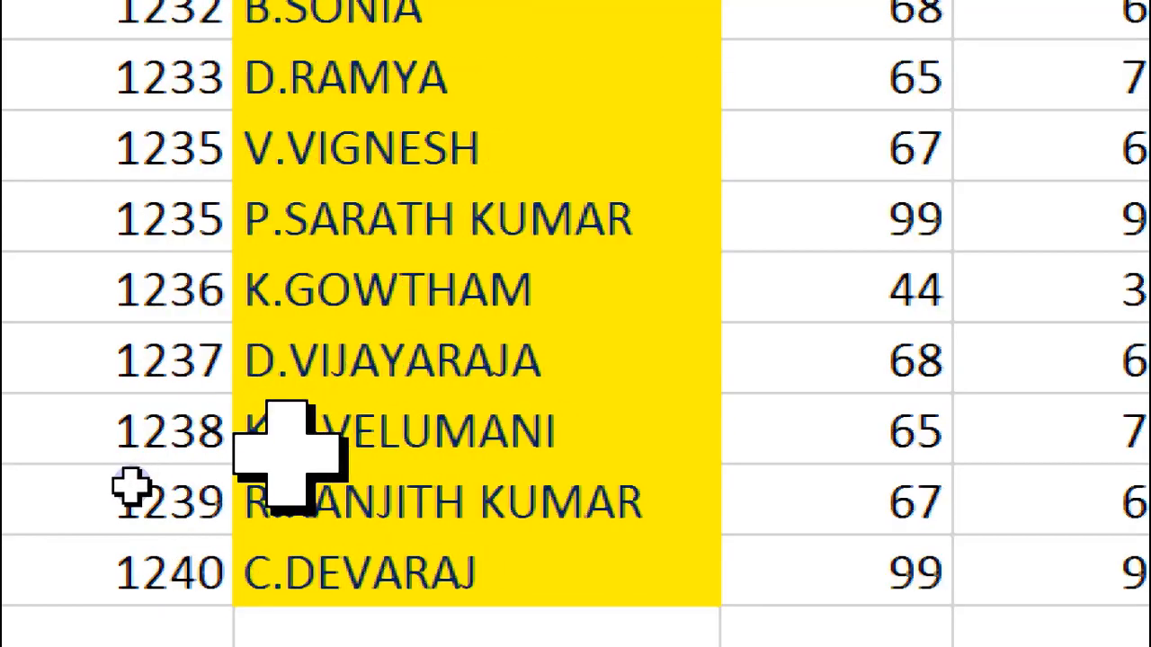
pyautogui.scroll(2, 288, 449)
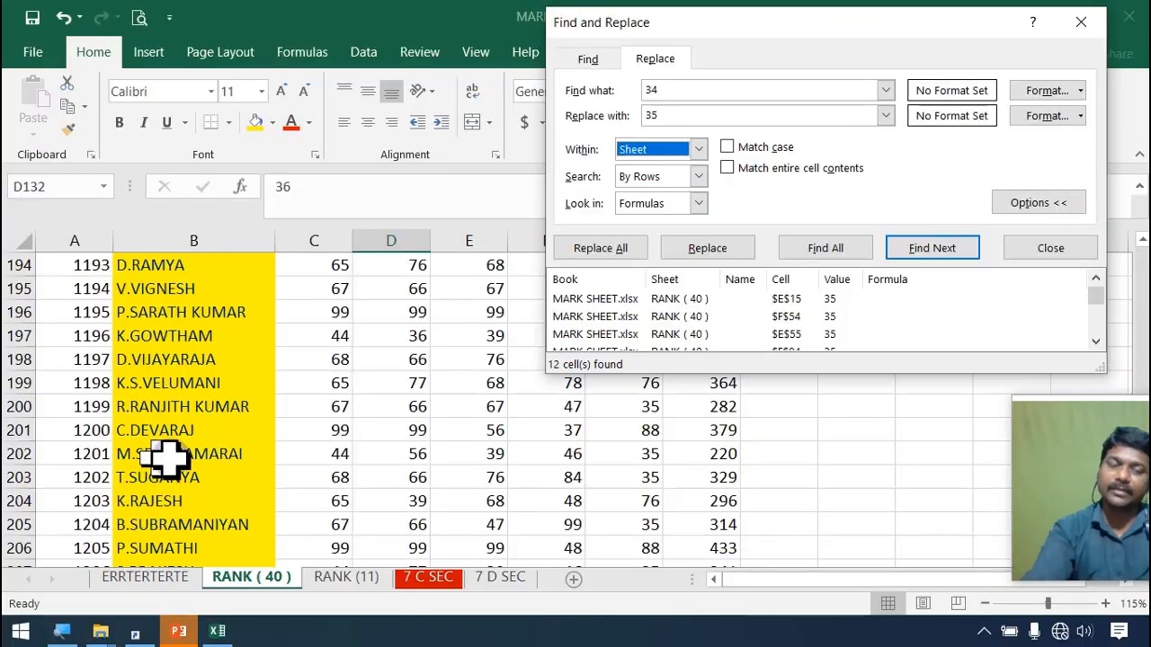
# Reposition the Find and Replace dialog over the sheet and close it
pyautogui.moveTo(781, 104); pyautogui.dragTo(1028, 50)
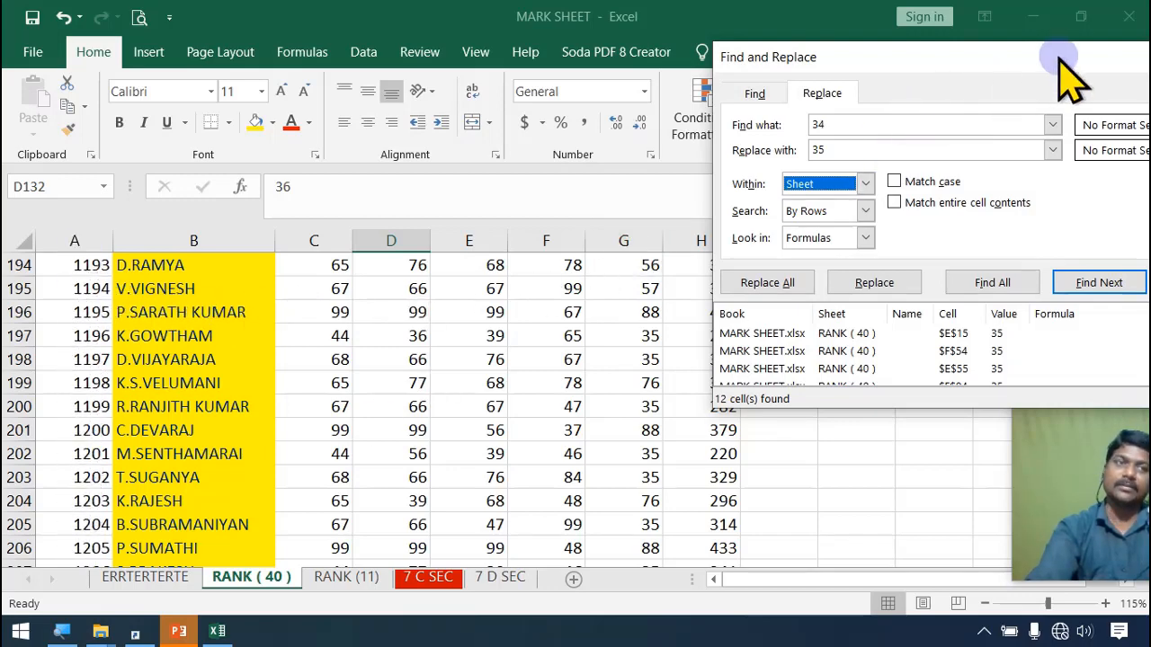
pyautogui.moveTo(1060, 56); pyautogui.dragTo(644, 25)
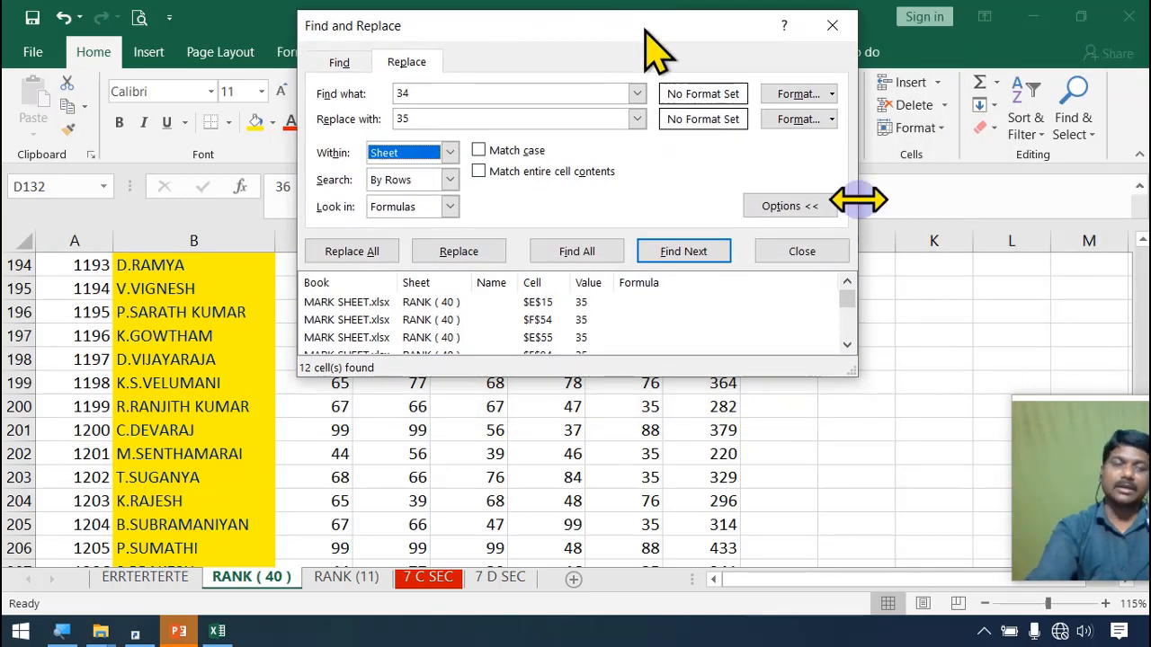
pyautogui.moveTo(1081, 528); pyautogui.dragTo(968, 257)
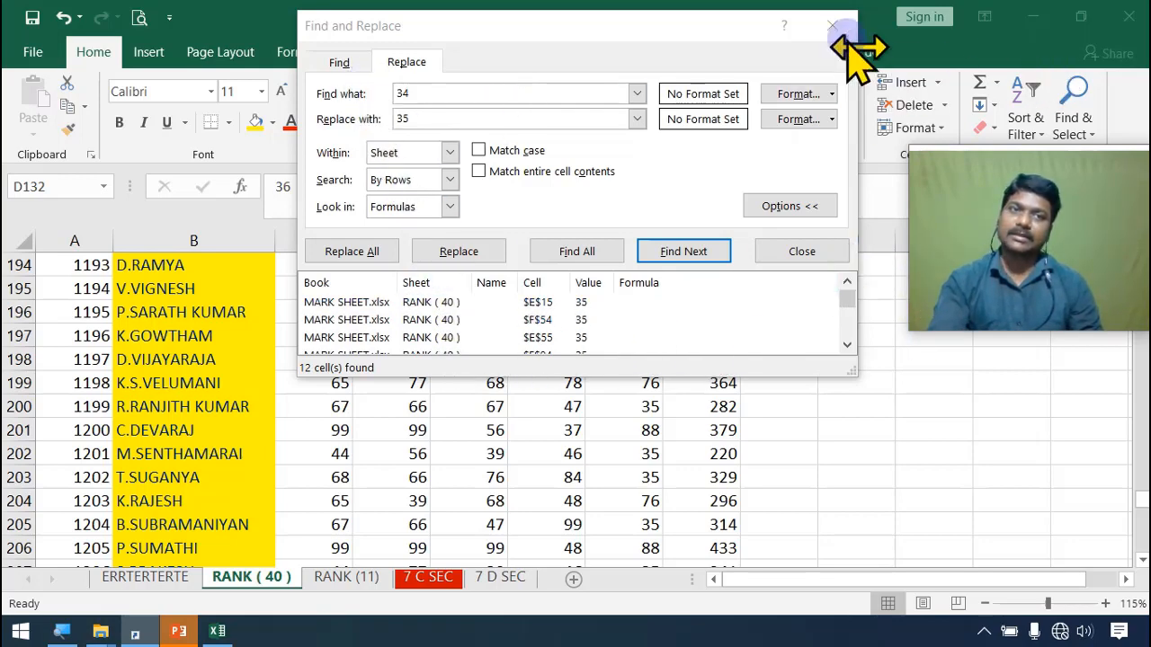
pyautogui.click(835, 26)
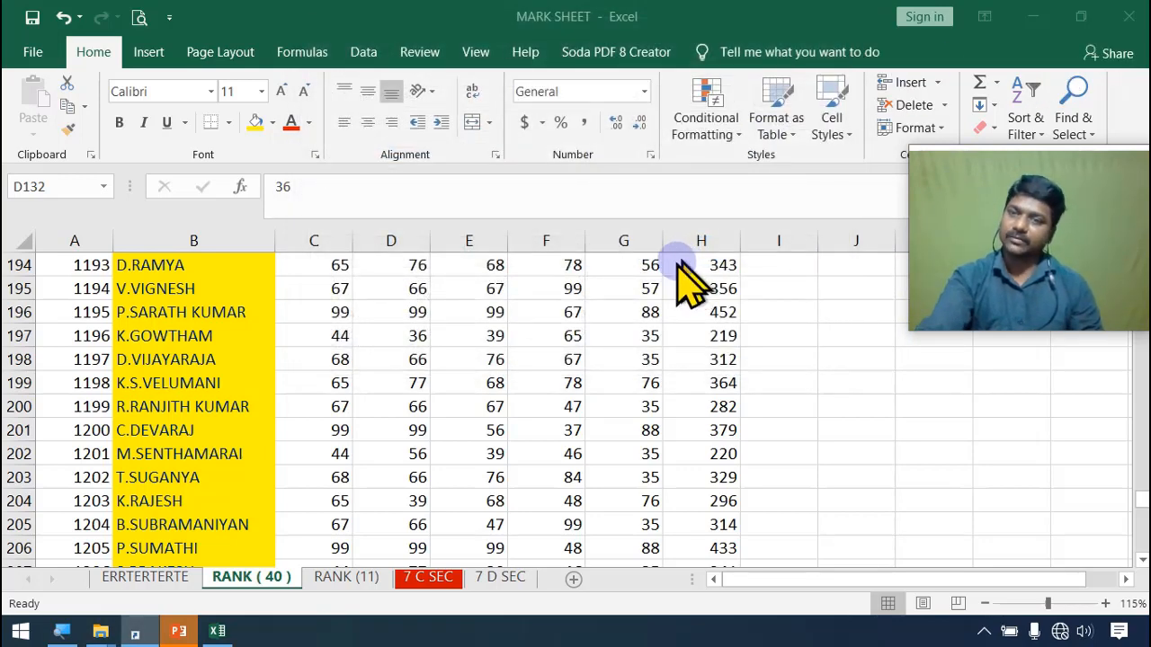
# Undo the replacement of 34 with 35 and recheck the serial numbers and marks in the student list
pyautogui.scroll(-15, 135, 532)
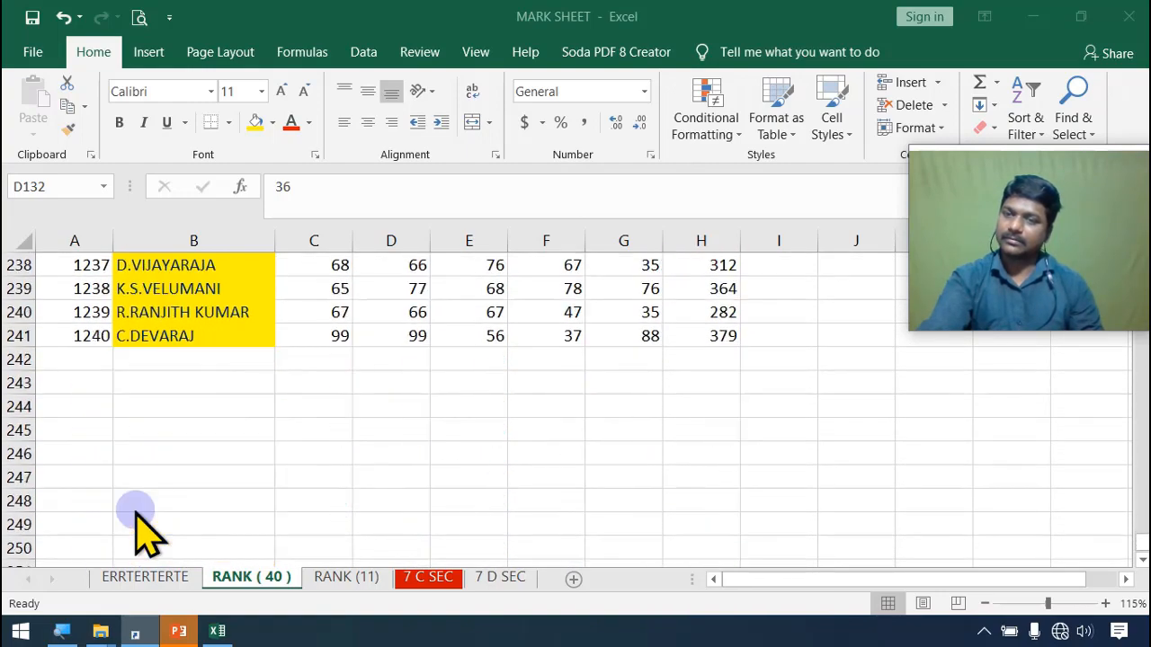
pyautogui.scroll(1, 142, 525)
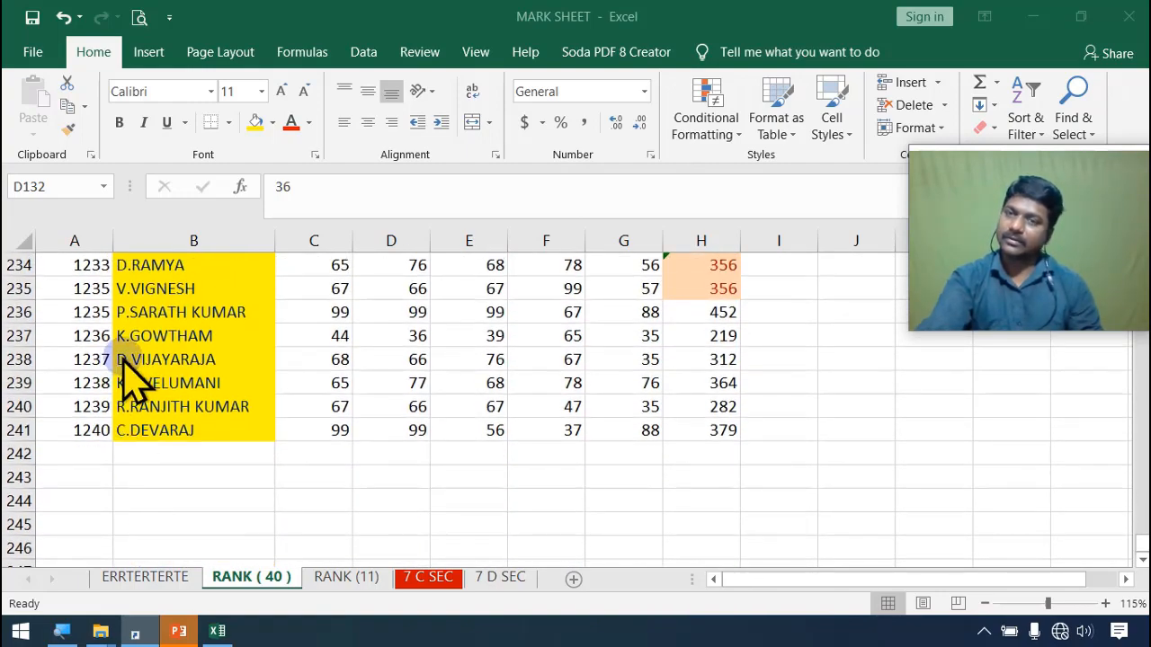
pyautogui.hotkey('ctrl', 'z')
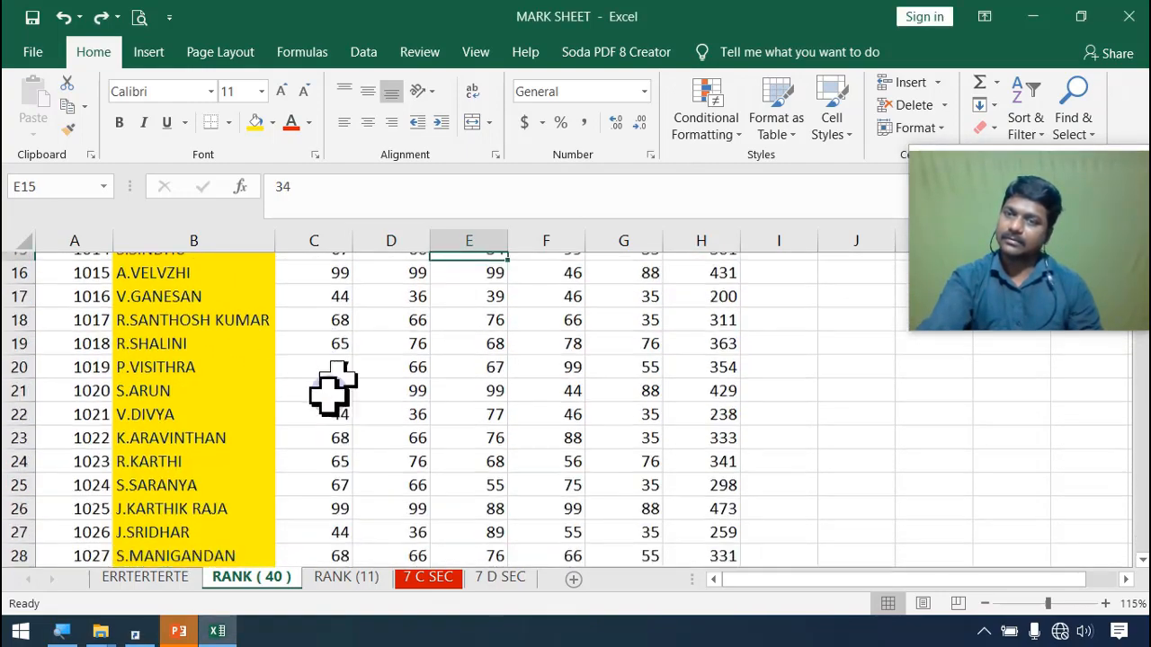
pyautogui.scroll(-16, 319, 400)
pyautogui.scroll(-8, 162, 444)
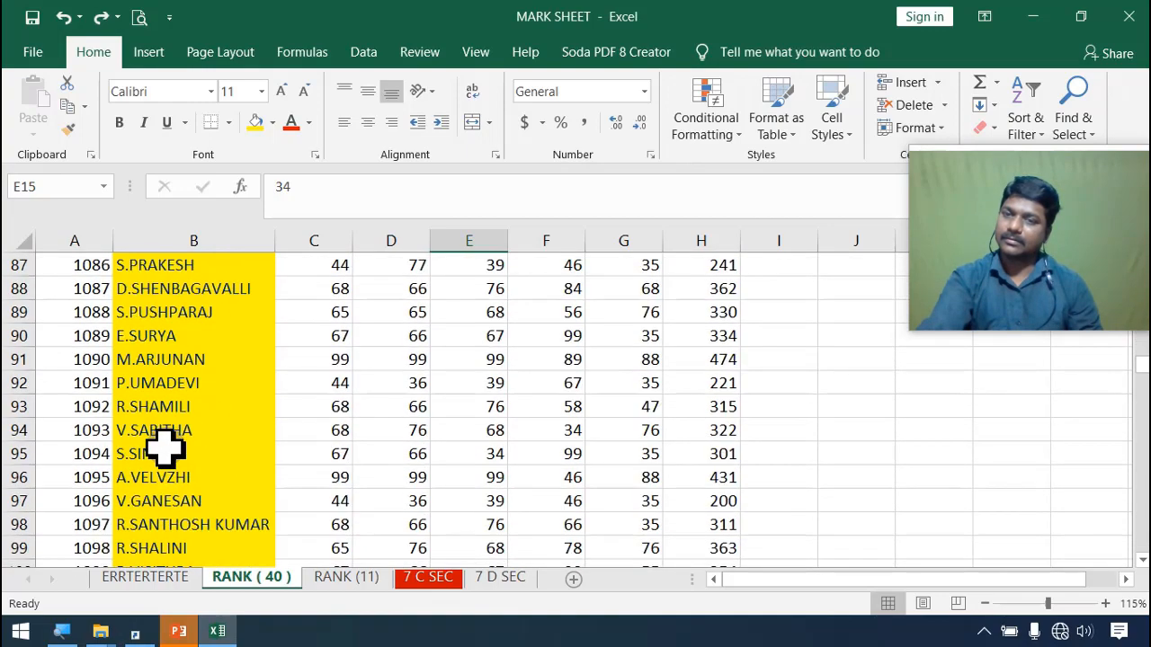
# Select all the subject marks in C2:G241, excluding the serial numbers, names and totals
pyautogui.scroll(-9, 162, 445)
pyautogui.scroll(-4, 167, 452)
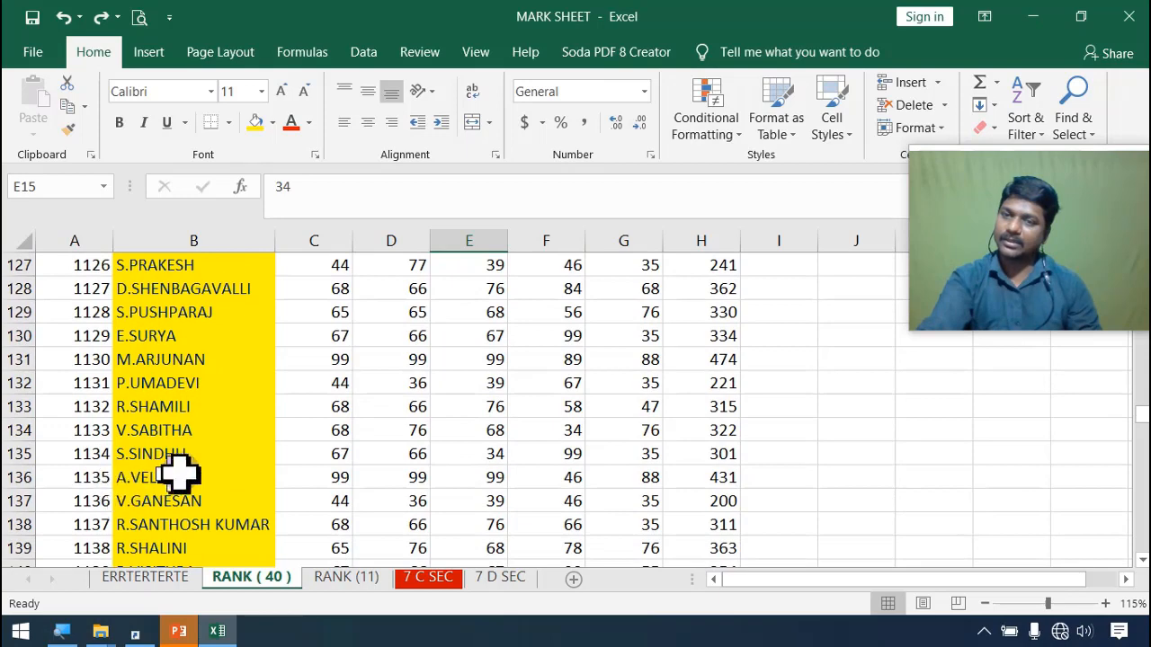
pyautogui.click(513, 436)
pyautogui.scroll(20, 393, 431)
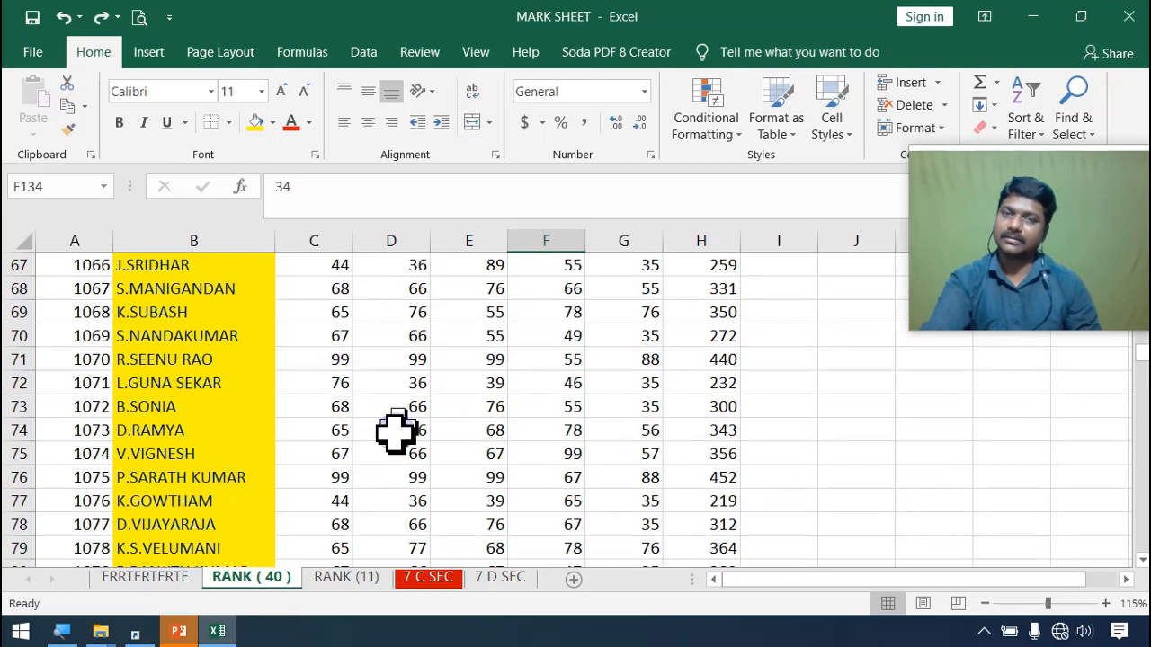
pyautogui.moveTo(332, 292); pyautogui.dragTo(604, 517)
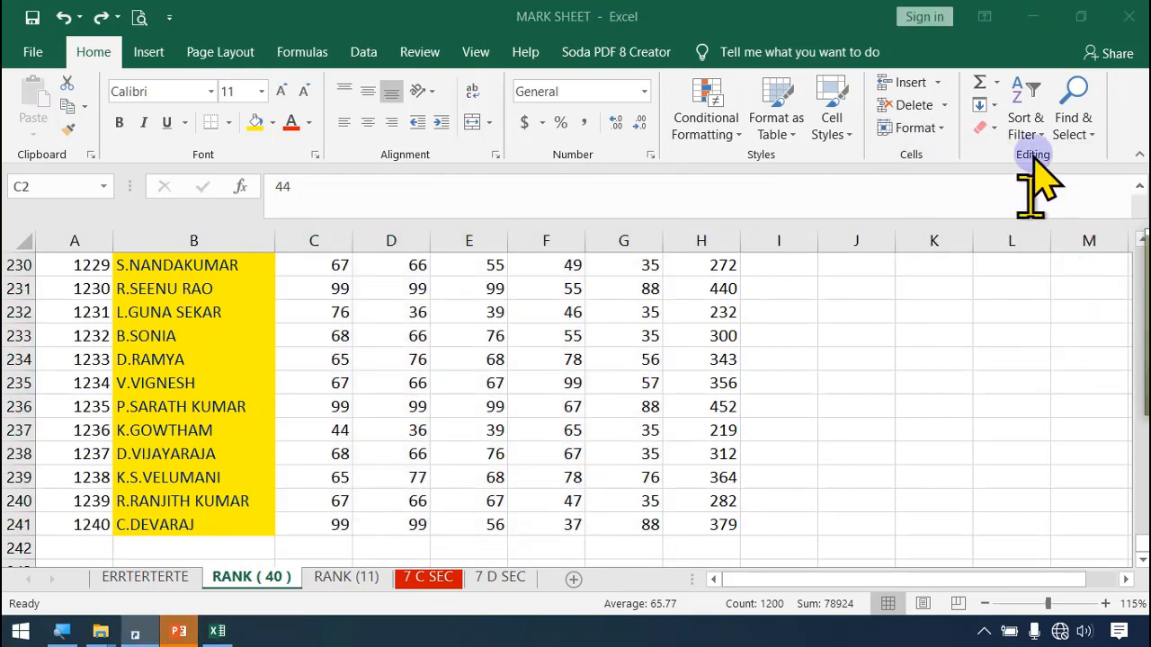
# Set up a replacement of 34 with 35 matching case and entire cell contents, and list all matching cells
pyautogui.click(1093, 144)
pyautogui.click(1052, 182)
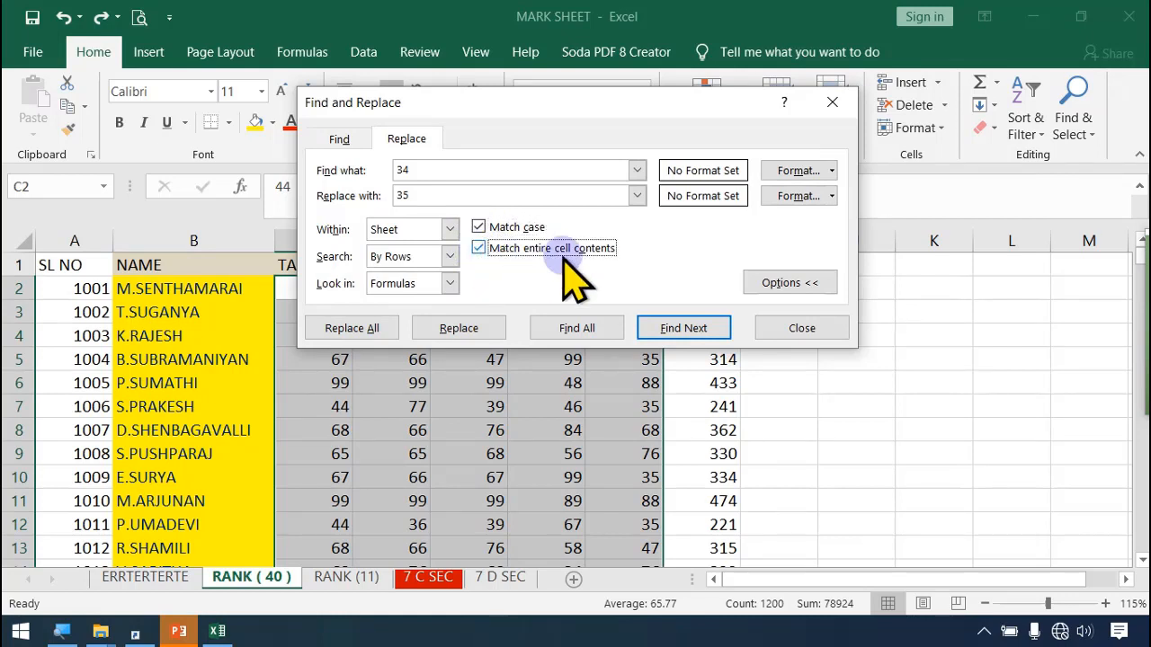
pyautogui.click(479, 249)
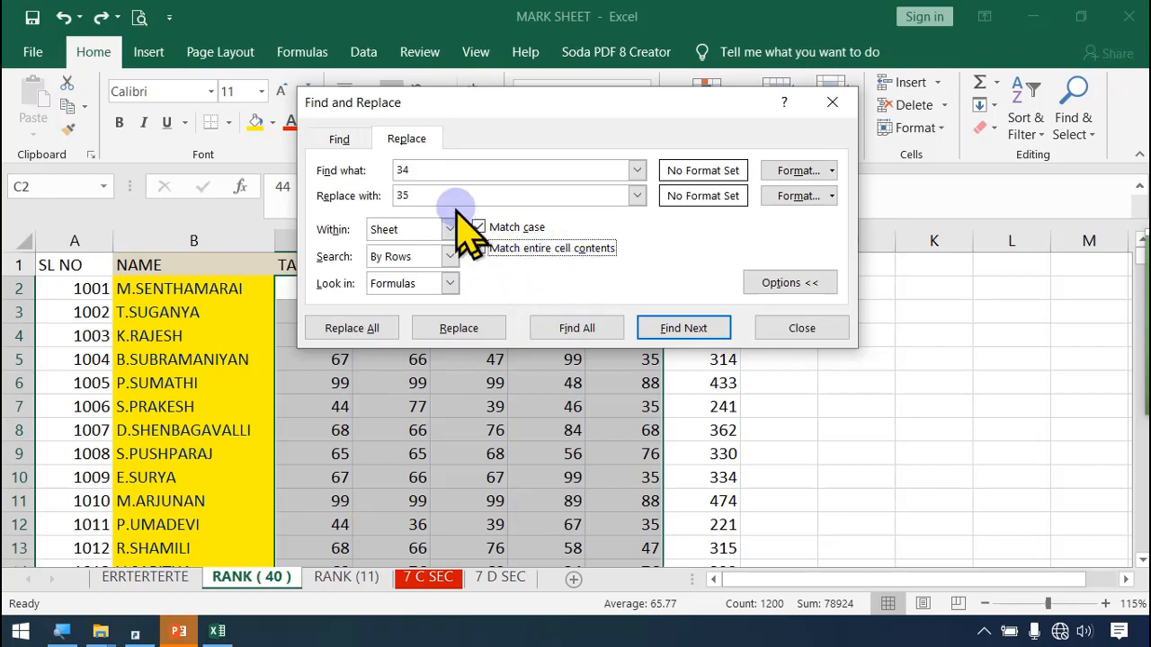
pyautogui.click(449, 172)
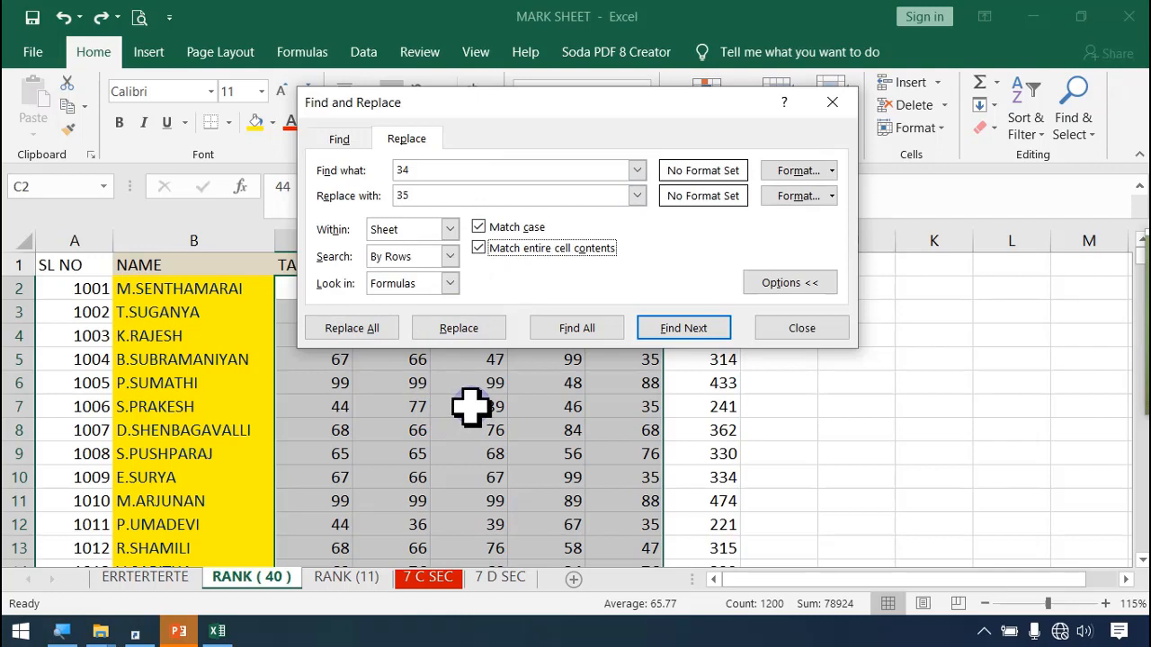
pyautogui.click(531, 255)
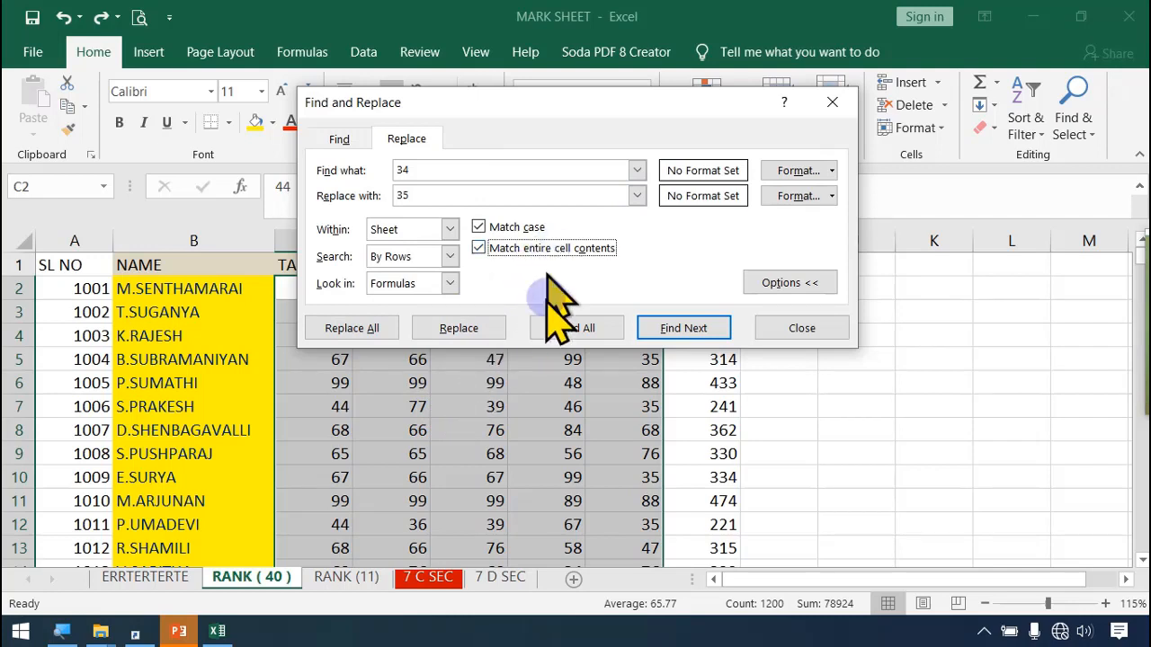
pyautogui.click(378, 328)
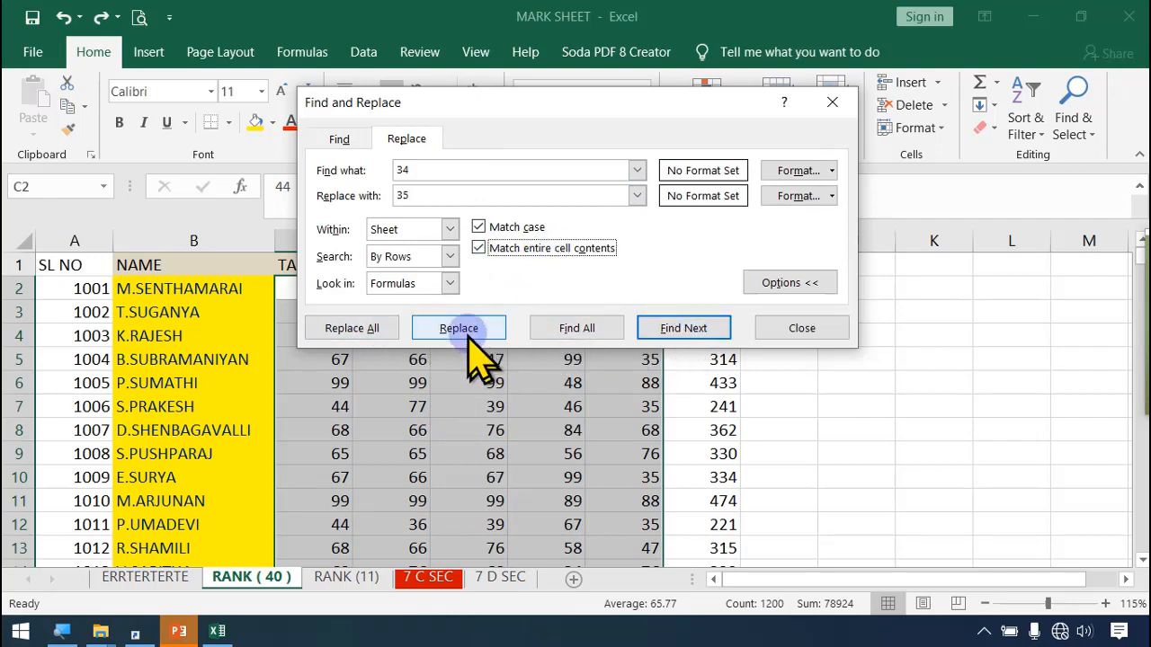
pyautogui.click(571, 333)
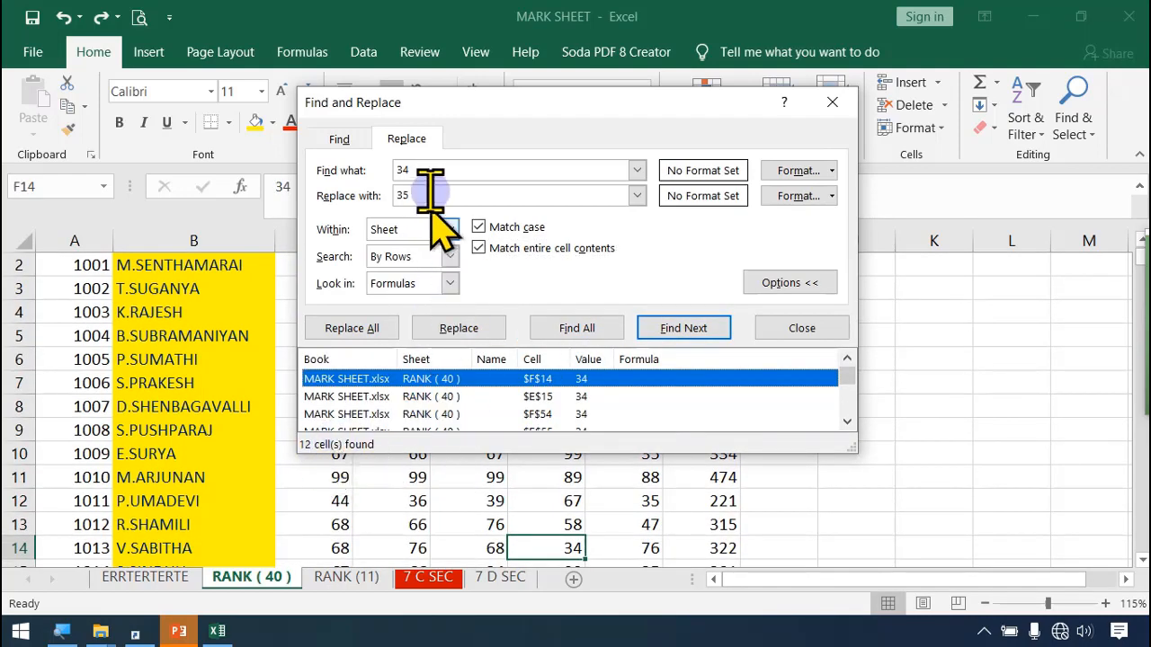
# Replace every mark of 34 with 35, close Find and Replace, and check the serial numbers in the student list
pyautogui.click(370, 334)
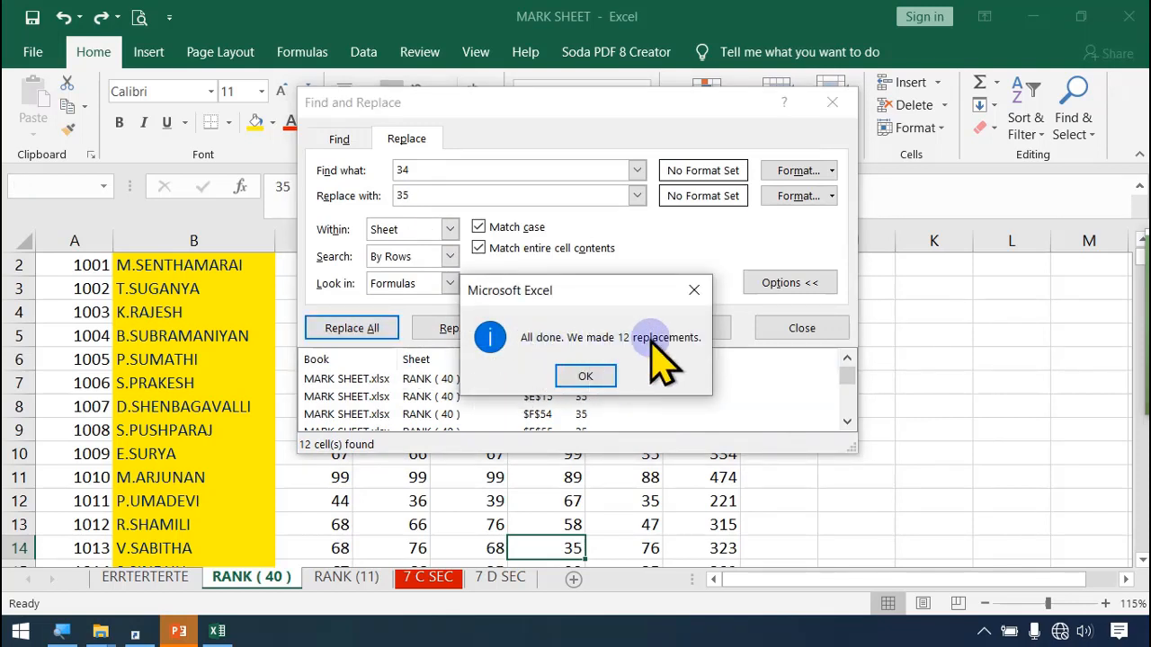
pyautogui.click(589, 378)
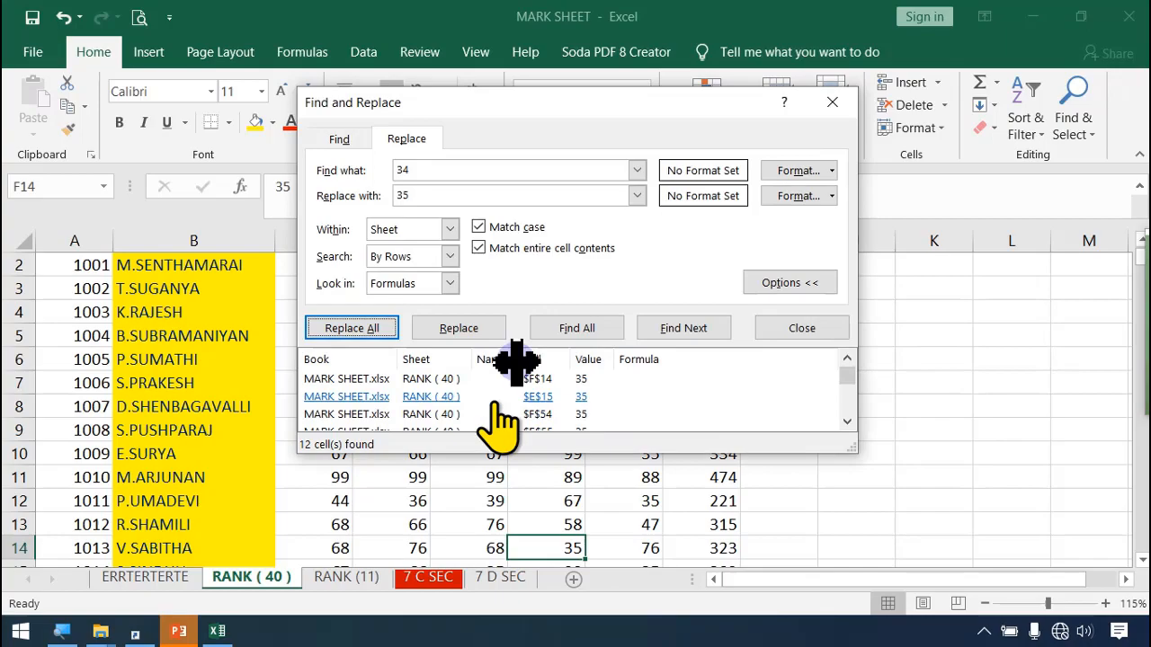
pyautogui.click(832, 101)
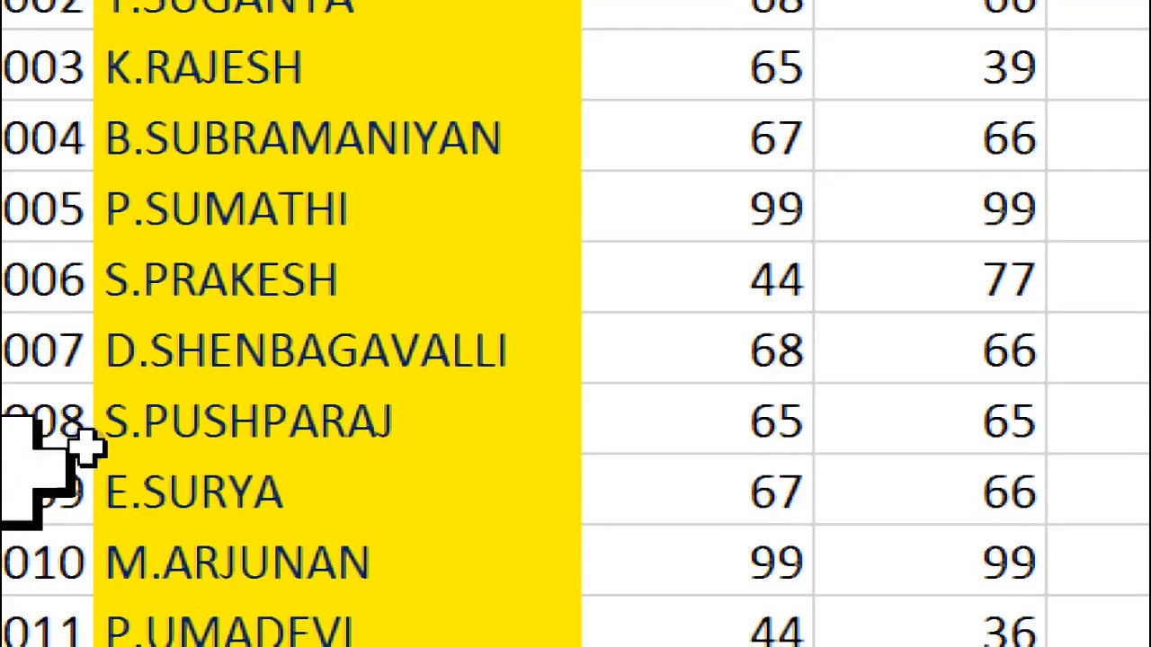
pyautogui.scroll(-11, 126, 435)
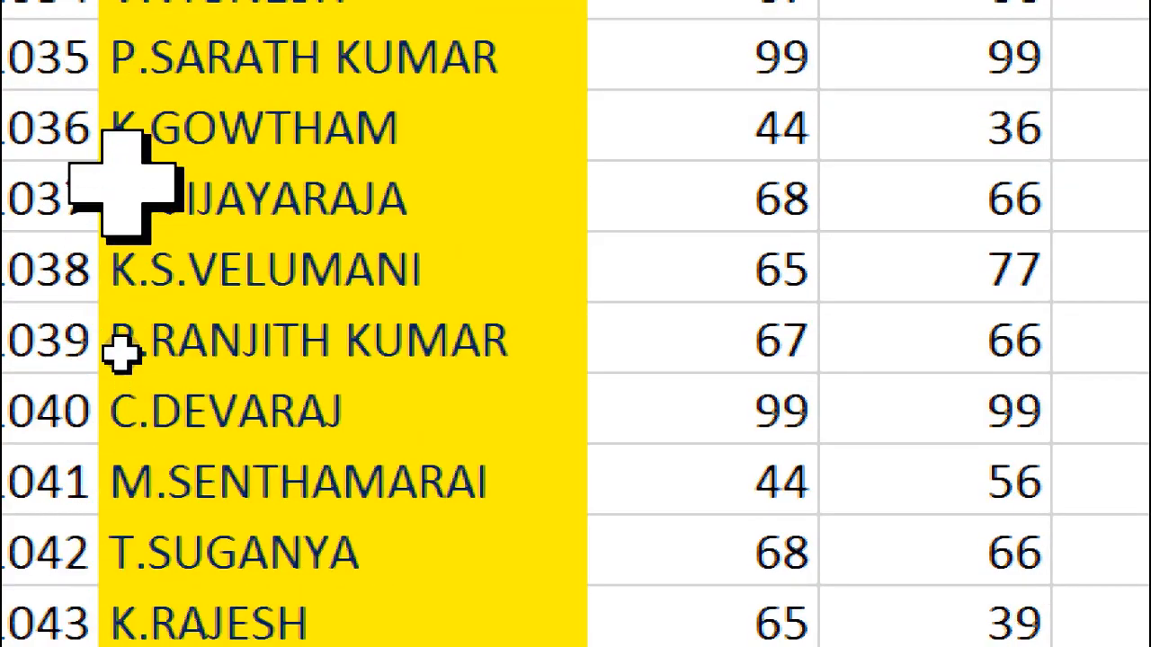
pyautogui.scroll(2, 121, 369)
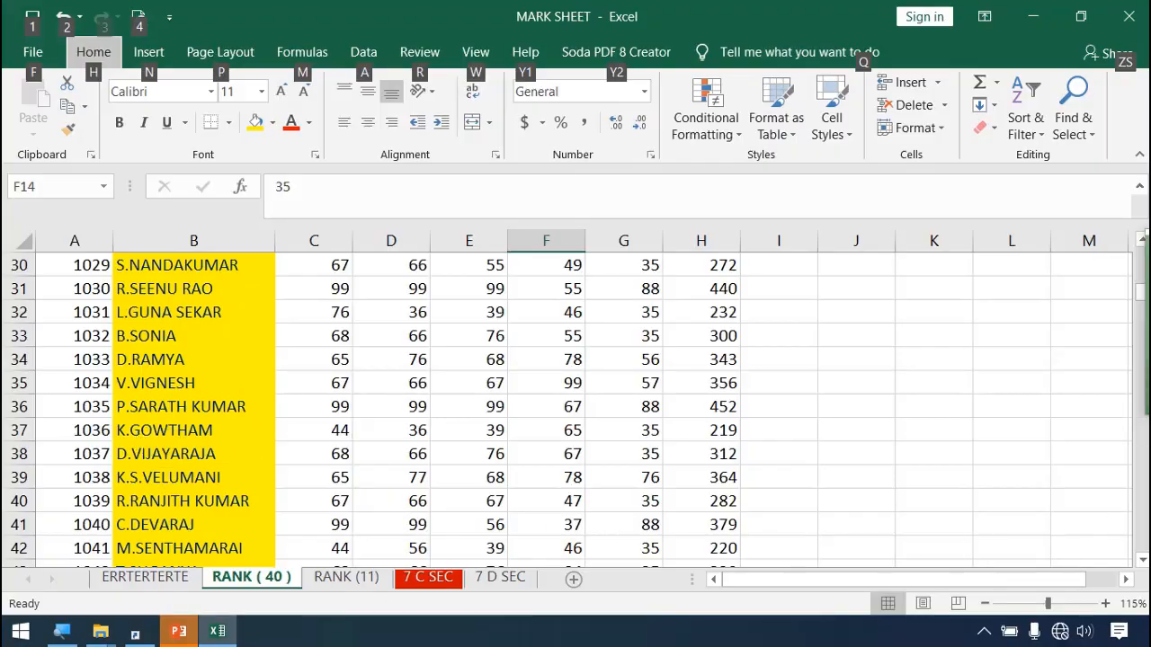
pyautogui.press('Escape')
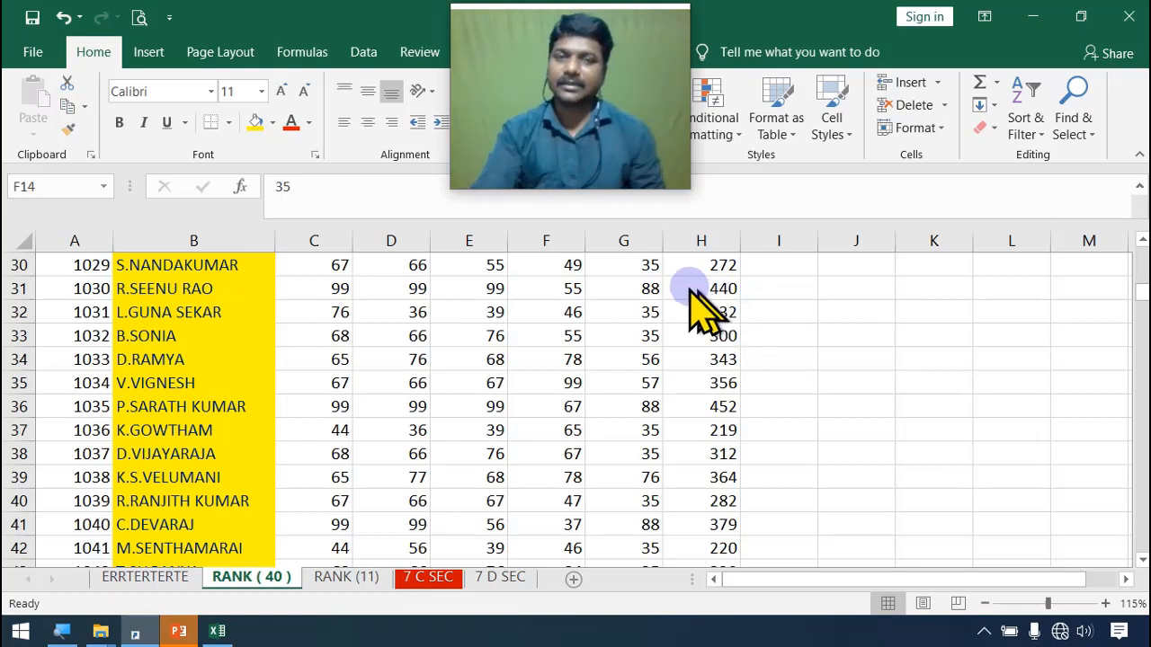
# Switch to the ERRTERTERTE sheet and review the AutoSum, Sort & Filter and Find & Select choices and the Insert commands
pyautogui.moveTo(487, 133); pyautogui.dragTo(480, 179)
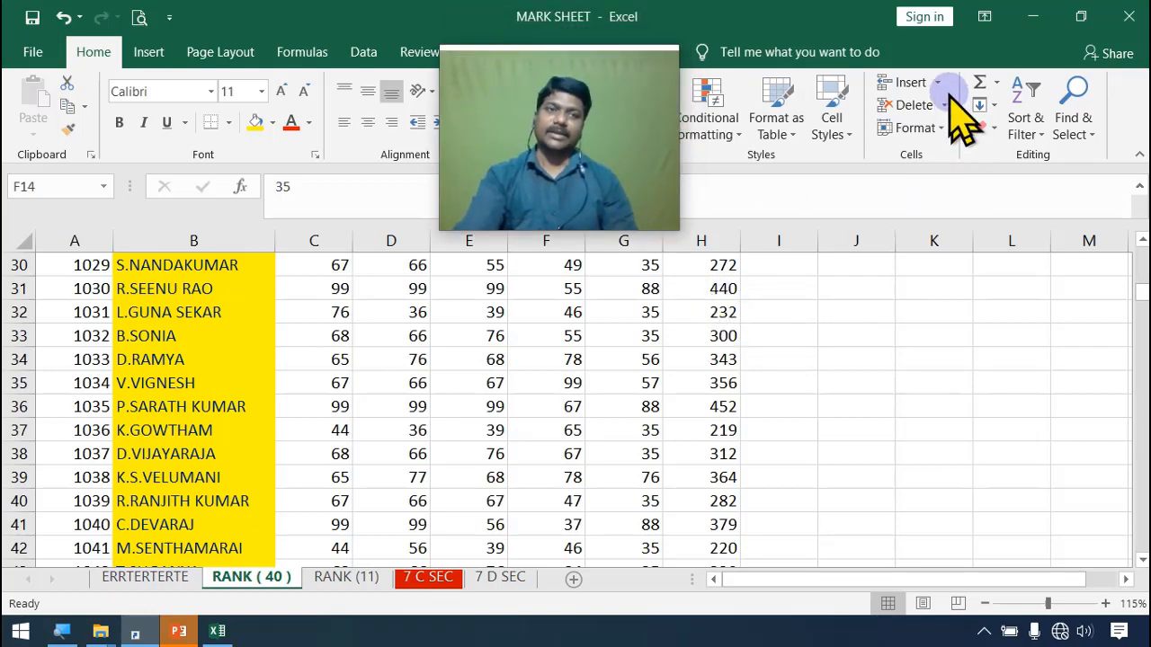
pyautogui.click(146, 577)
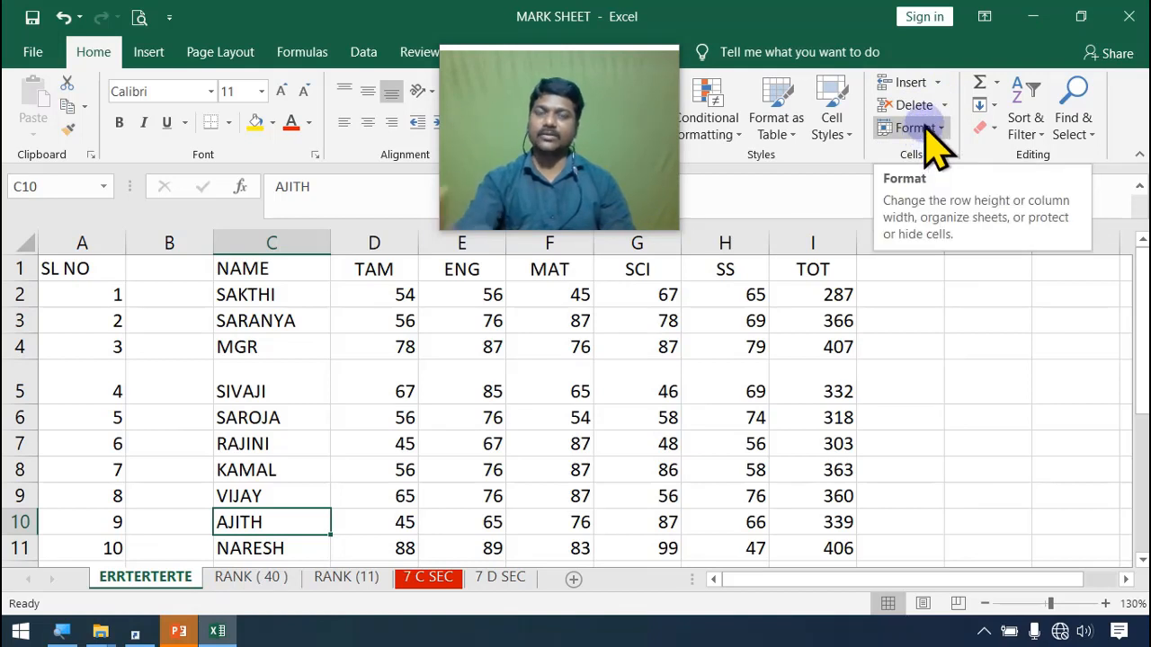
pyautogui.click(996, 83)
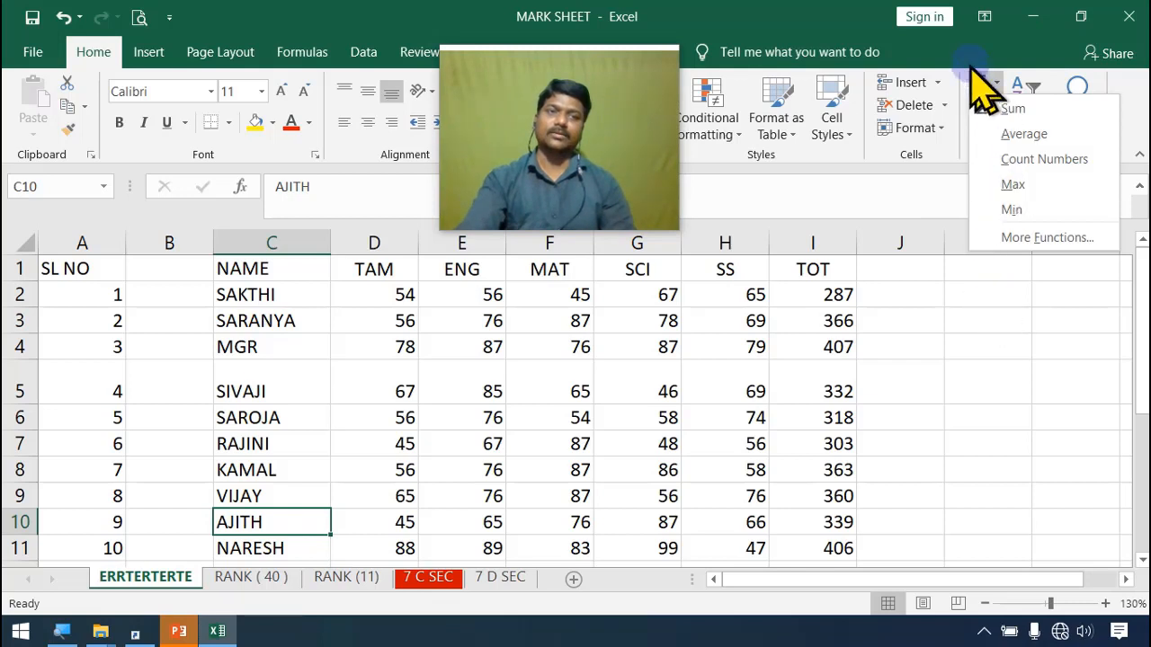
pyautogui.click(836, 18)
pyautogui.click(1043, 130)
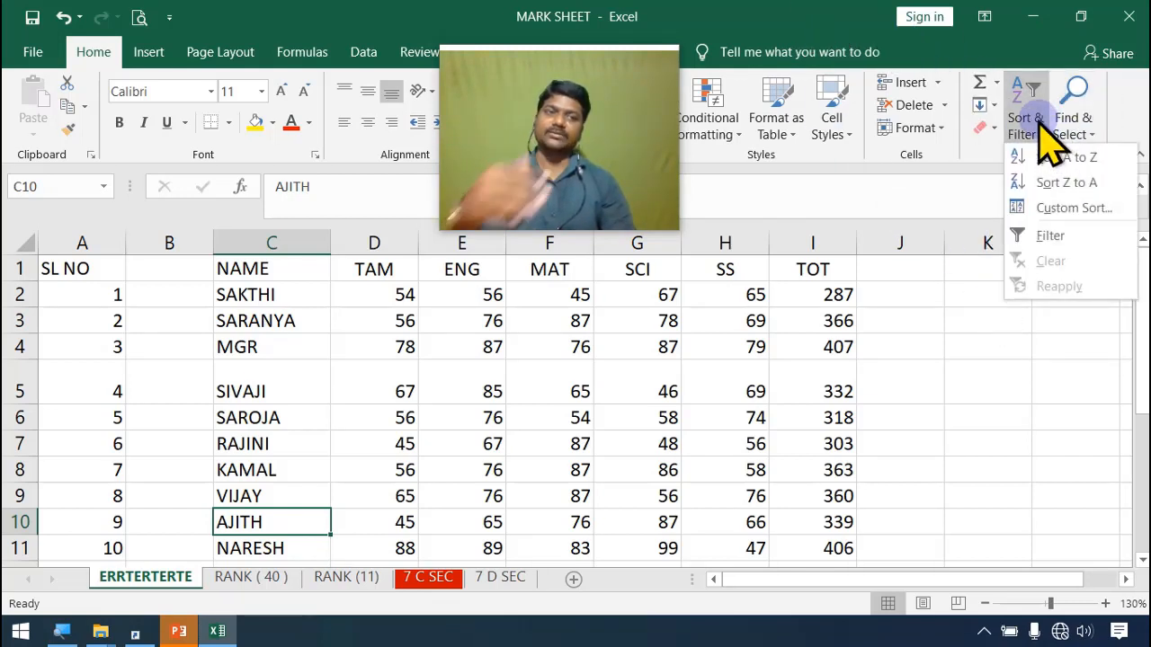
pyautogui.click(1077, 130)
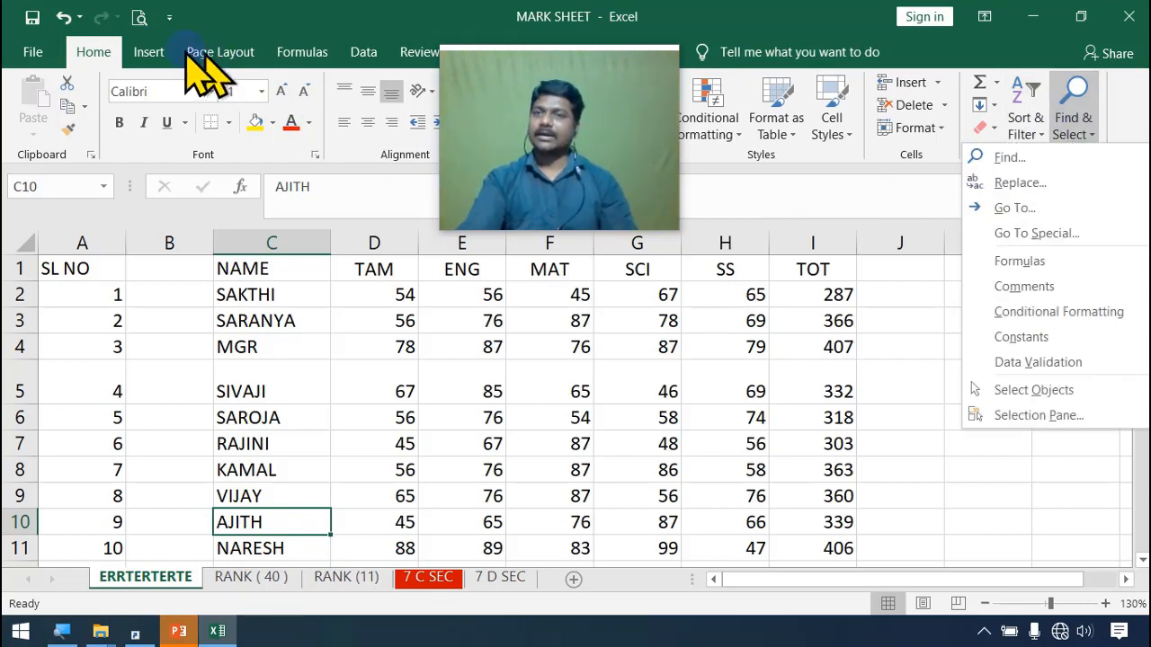
pyautogui.click(150, 55)
pyautogui.click(148, 59)
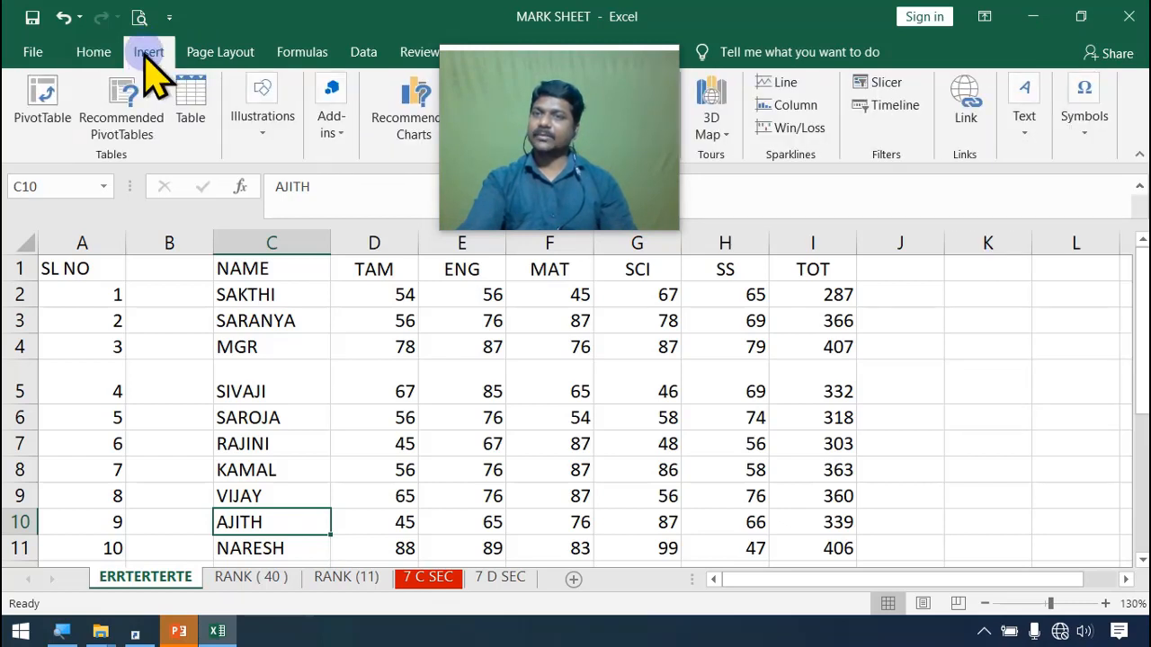